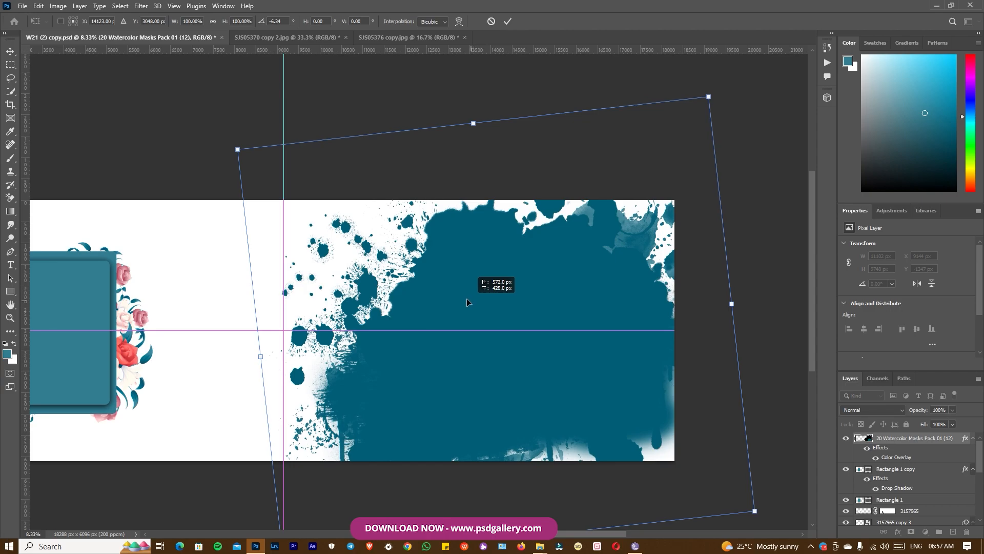
# Commit the watercolor mask's transform, then fill its gaps with teal sampled from it using a soft 2700 px brush.
pyautogui.press('Return')
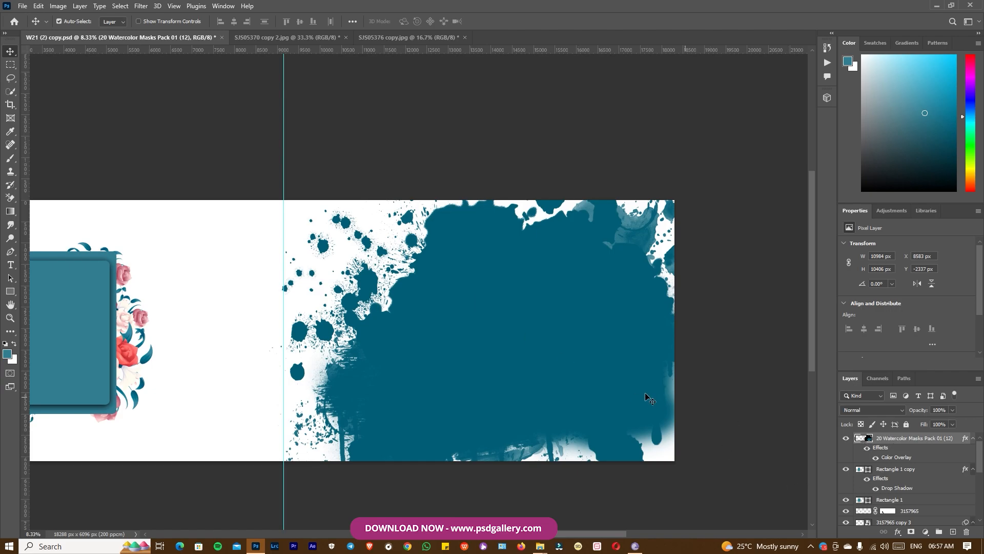
pyautogui.press('i')
pyautogui.click(575, 353)
pyautogui.press('b')
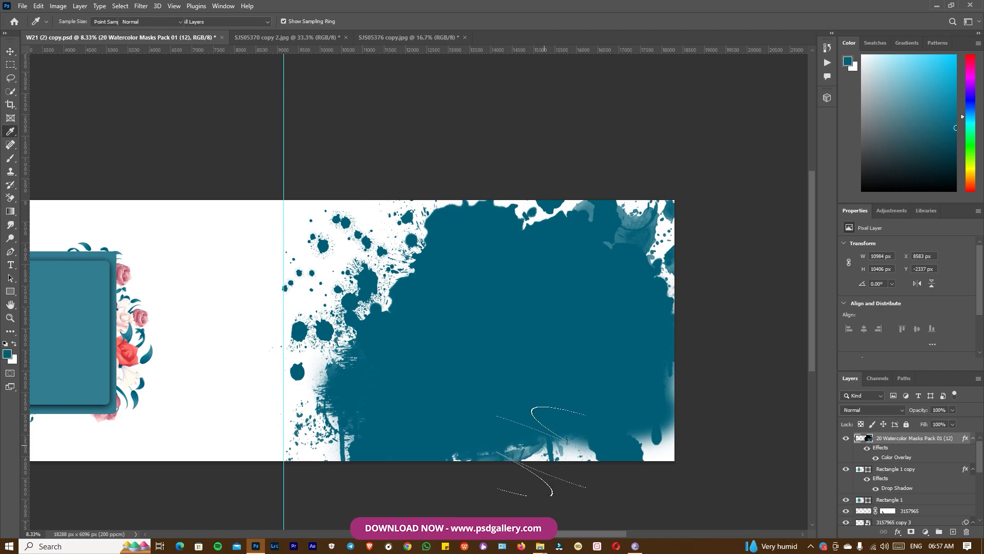
pyautogui.moveTo(637, 440)
pyautogui.mouseDown()
pyautogui.moveTo(677, 309)
pyautogui.moveTo(672, 214)
pyautogui.moveTo(447, 186)
pyautogui.moveTo(409, 327)
pyautogui.moveTo(424, 297)
pyautogui.moveTo(422, 268)
pyautogui.moveTo(484, 203)
pyautogui.moveTo(670, 196)
pyautogui.moveTo(732, 242)
pyautogui.moveTo(762, 245)
pyautogui.moveTo(631, 264)
pyautogui.moveTo(554, 177)
pyautogui.moveTo(512, 195)
pyautogui.moveTo(395, 394)
pyautogui.moveTo(416, 182)
pyautogui.moveTo(400, 311)
pyautogui.moveTo(400, 240)
pyautogui.mouseUp()
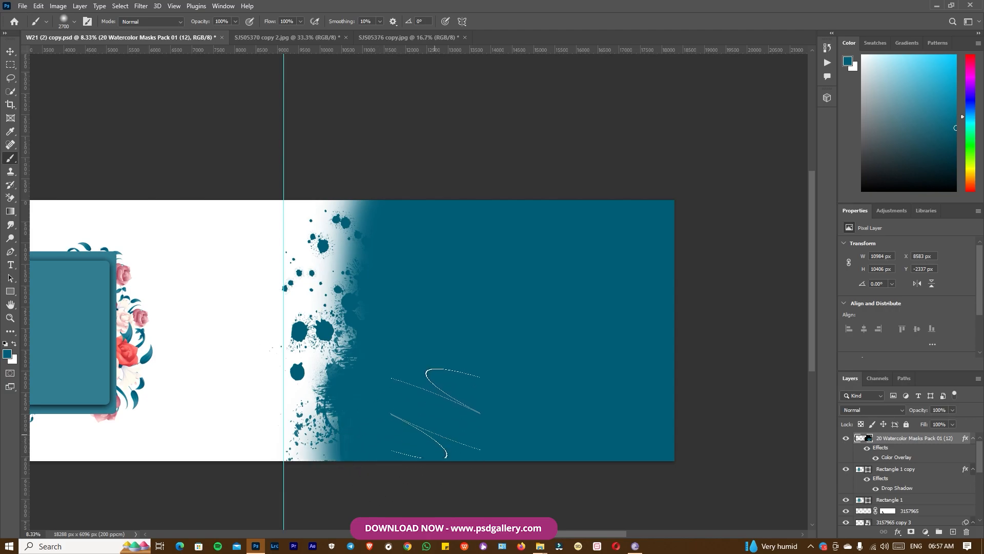
# Shift the 20 Watercolor Masks Pack 01 (12) layer slightly left and down so its splatter crosses the center guide.
pyautogui.press('v')
pyautogui.rightClick(524, 381)
pyautogui.click(538, 385)
pyautogui.moveTo(536, 387); pyautogui.dragTo(524, 387)
pyautogui.rightClick(496, 370)
pyautogui.click(511, 375)
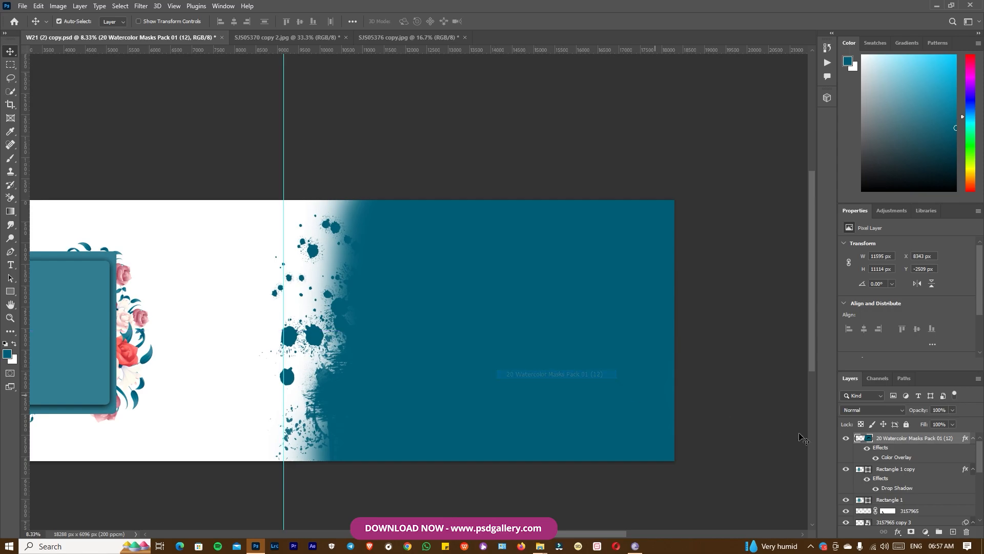
# Merge the 20 Watercolor Masks Pack 01 (12) layer with a new blank layer and select the merged layer.
pyautogui.click(953, 532)
pyautogui.keyDown('ctrl'); pyautogui.click(898, 450); pyautogui.keyUp('ctrl')
pyautogui.rightClick(897, 441)
pyautogui.click(865, 311)
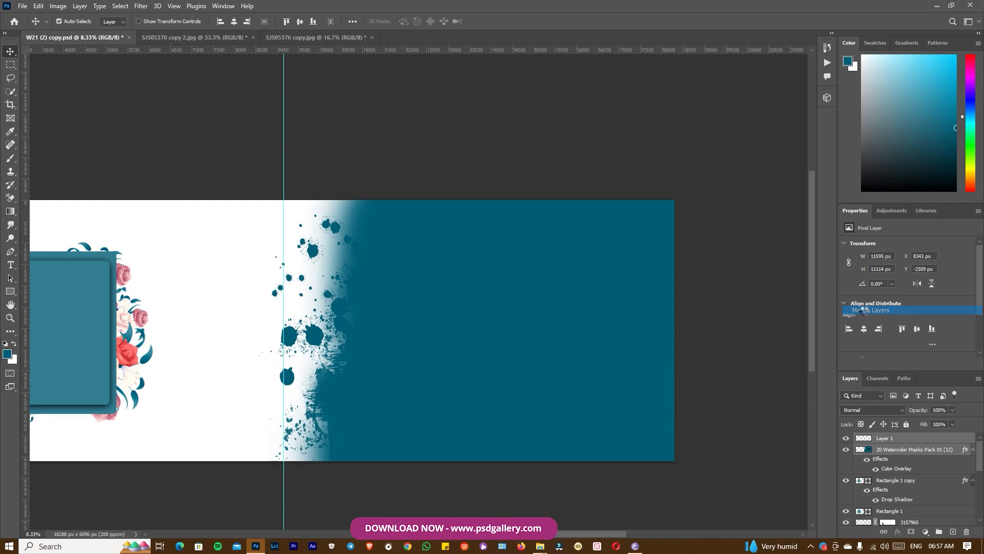
pyautogui.rightClick(444, 284)
pyautogui.click(449, 288)
pyautogui.rightClick(436, 275)
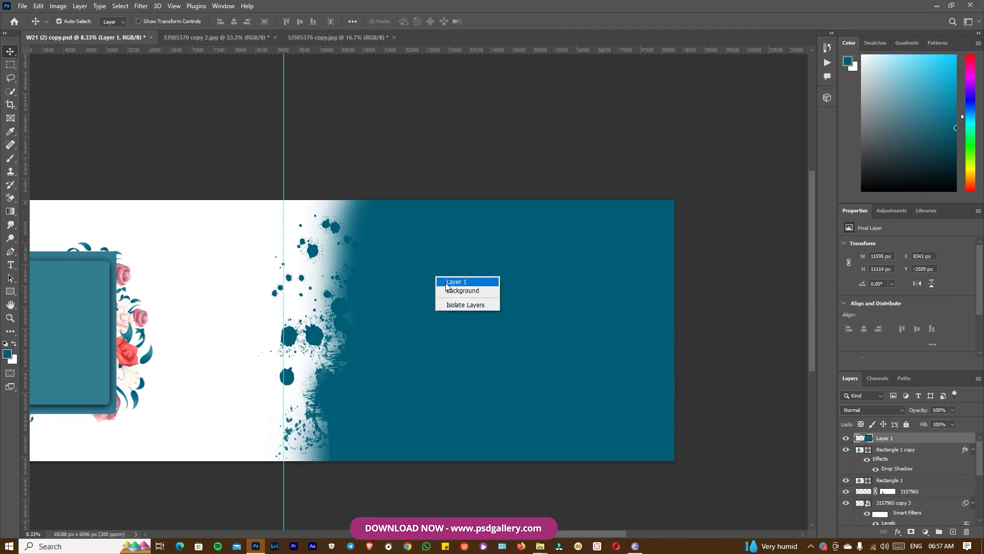
pyautogui.click(447, 281)
# Compare the portraits in SJS05370 copy 2.jpg and SJS05376 copy.jpg.
pyautogui.click(204, 37)
pyautogui.moveTo(434, 123); pyautogui.dragTo(437, 243)
pyautogui.hotkey('ctrl', '-')
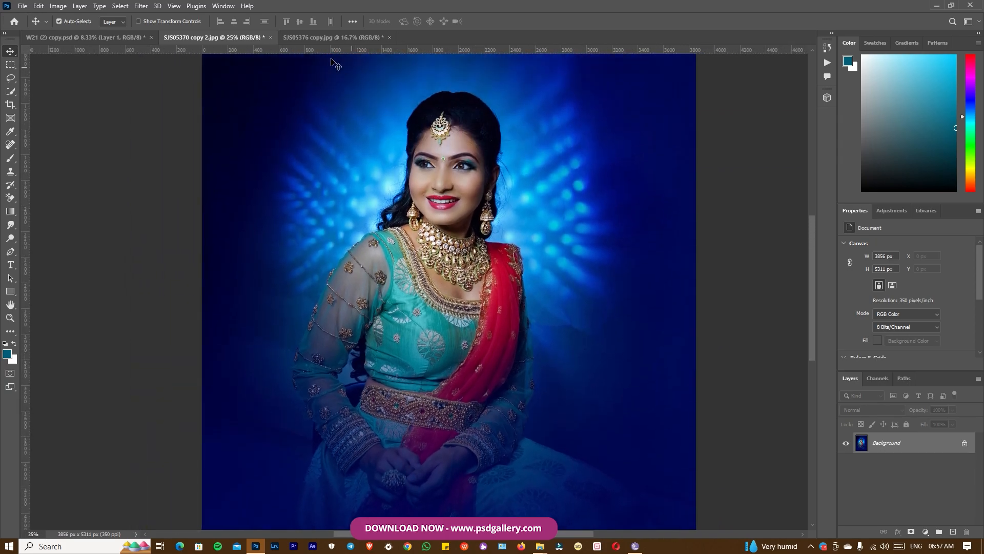
pyautogui.click(322, 37)
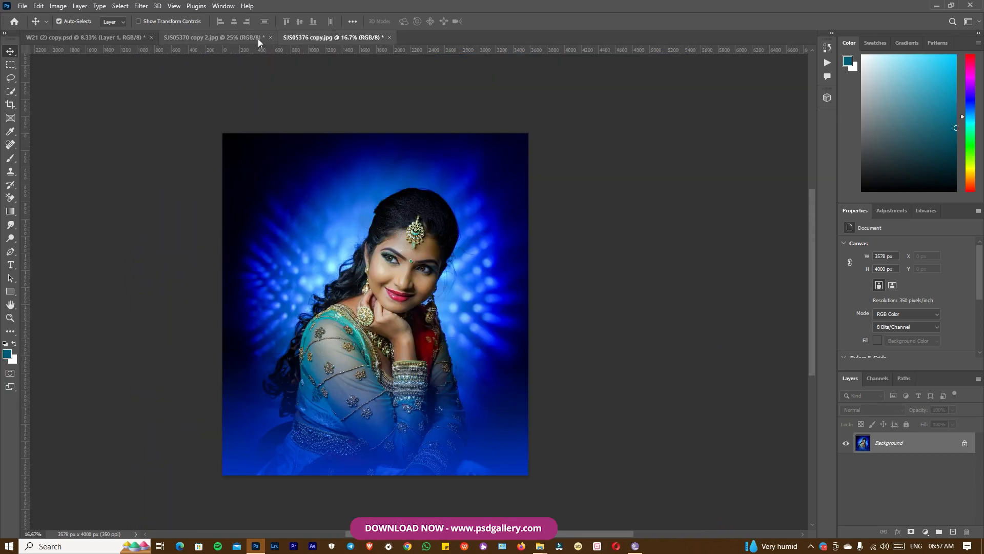
pyautogui.click(198, 37)
pyautogui.hotkey('ctrl', '-')
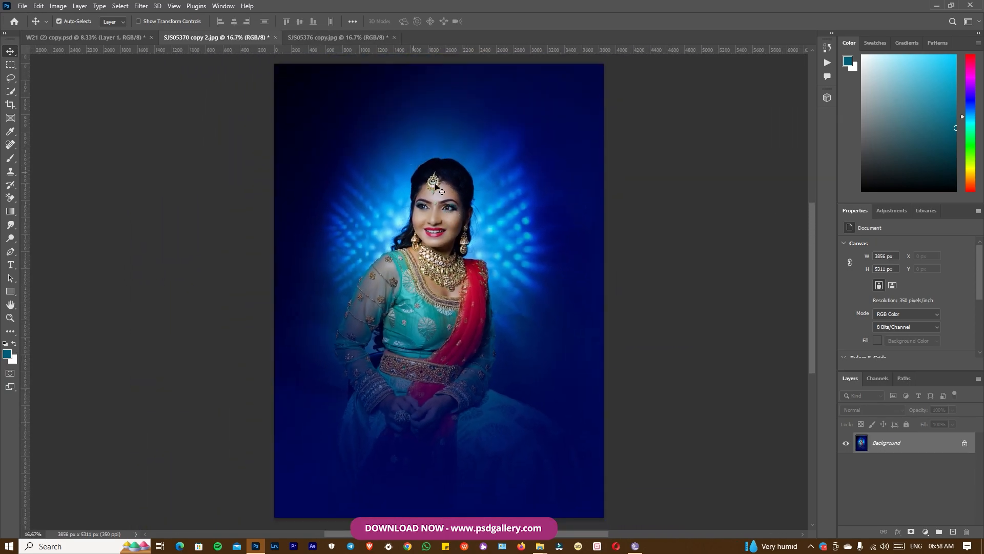
pyautogui.click(330, 40)
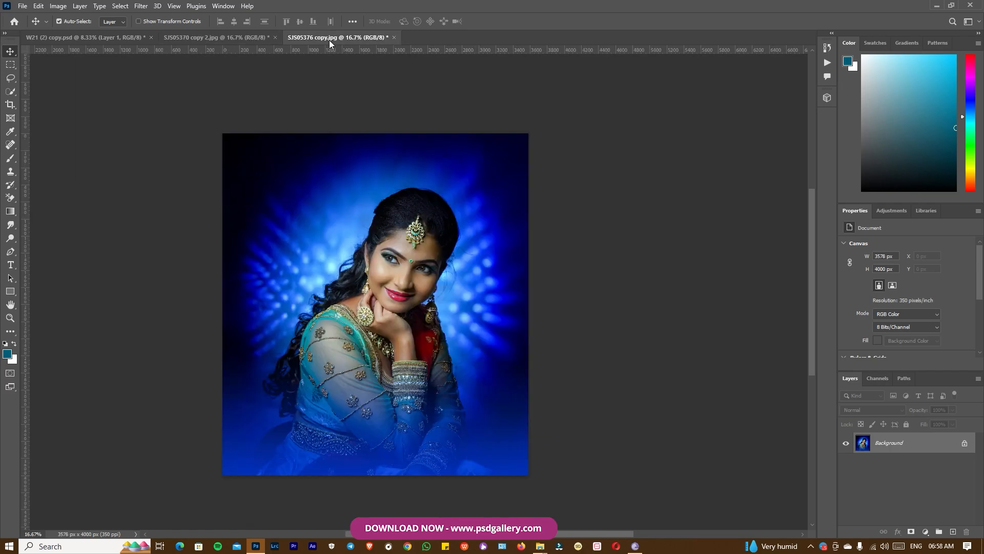
pyautogui.click(202, 41)
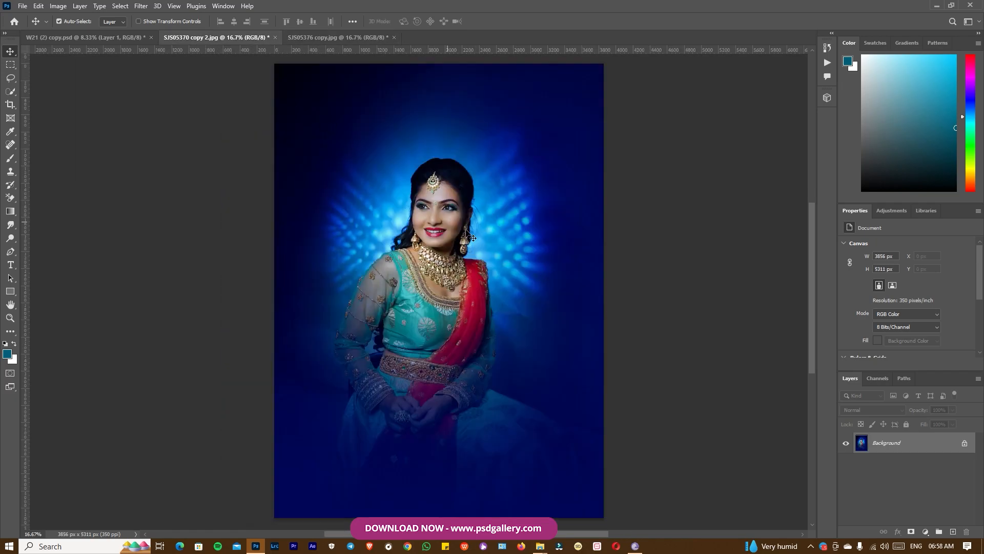
# Bring the SJS05370 copy 2.jpg portrait into W21 (2) copy.psd, scaled to 8255 × 11369 px and clipped to the splatter layer.
pyautogui.click(116, 39)
pyautogui.moveTo(623, 297); pyautogui.dragTo(448, 316)
pyautogui.hotkey('ctrl', 't')
pyautogui.moveTo(509, 216); pyautogui.dragTo(714, 171)
pyautogui.moveTo(536, 258); pyautogui.dragTo(533, 262)
pyautogui.press('Return')
pyautogui.hotkey('ctrl', 'alt', 'g')
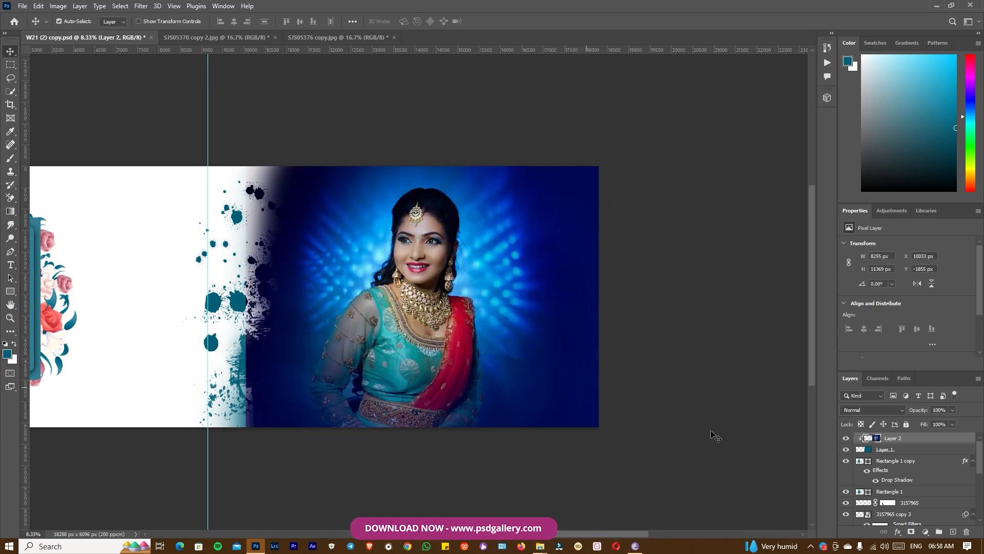
# Stretch the photo's left edge strip over the remaining teal splatter, widening the photo layer to 11565 px.
pyautogui.press('m')
pyautogui.moveTo(118, 121); pyautogui.dragTo(307, 467)
pyautogui.hotkey('ctrl', 't')
pyautogui.moveTo(115, 296); pyautogui.dragTo(18, 280)
pyautogui.press('Return')
pyautogui.hotkey('ctrl', 'd')
pyautogui.moveTo(647, 341); pyautogui.dragTo(259, 341)
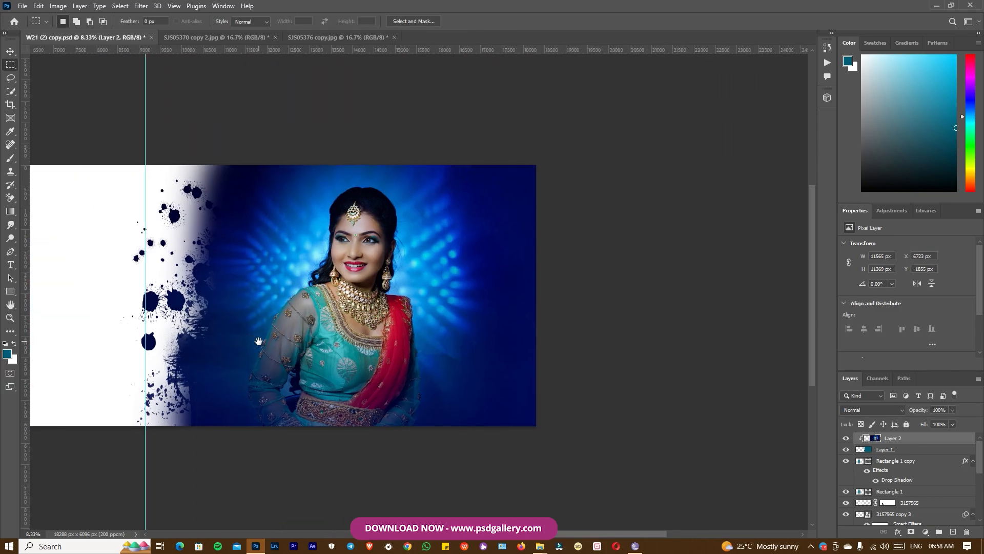
# Reposition the clipped photo within the splatter shape to X 6747 px and Y -1775 px.
pyautogui.press('v')
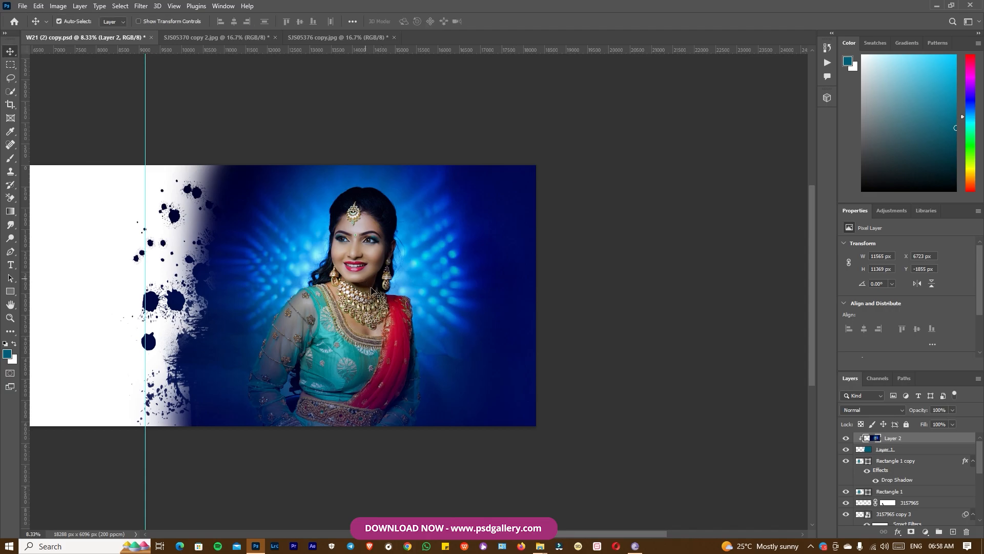
pyautogui.hotkey('ctrl', '+')
pyautogui.moveTo(327, 283); pyautogui.dragTo(345, 283)
pyautogui.rightClick(367, 221)
pyautogui.click(375, 226)
pyautogui.moveTo(375, 223); pyautogui.dragTo(374, 229)
pyautogui.press('Right')
pyautogui.press('Up')
pyautogui.press('Right')
pyautogui.press('Right')
# Remove stray hairs from the blue background around the woman's head with the Spot Healing Brush.
pyautogui.scroll(1, 406, 244)
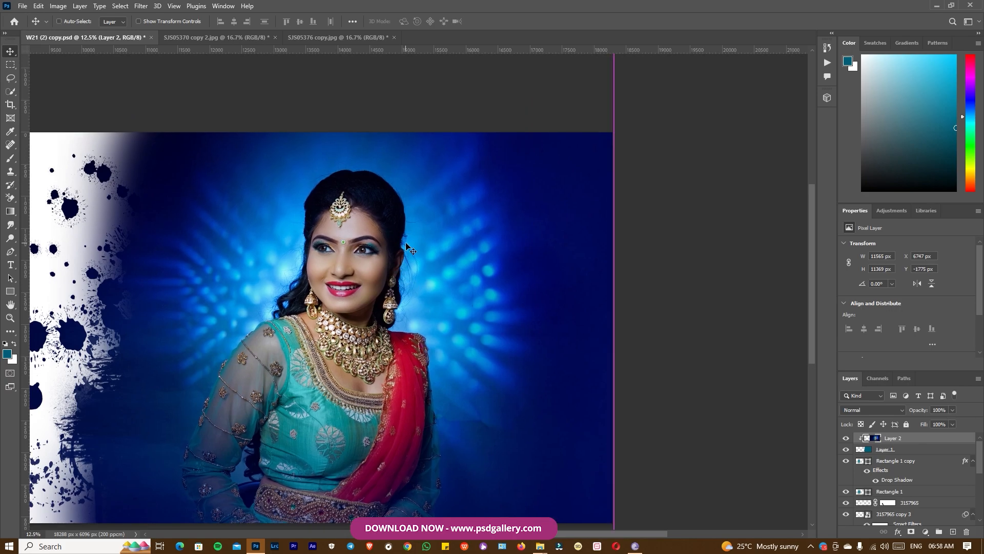
pyautogui.keyDown('alt'); pyautogui.scroll(3, 406, 244); pyautogui.keyUp('alt')
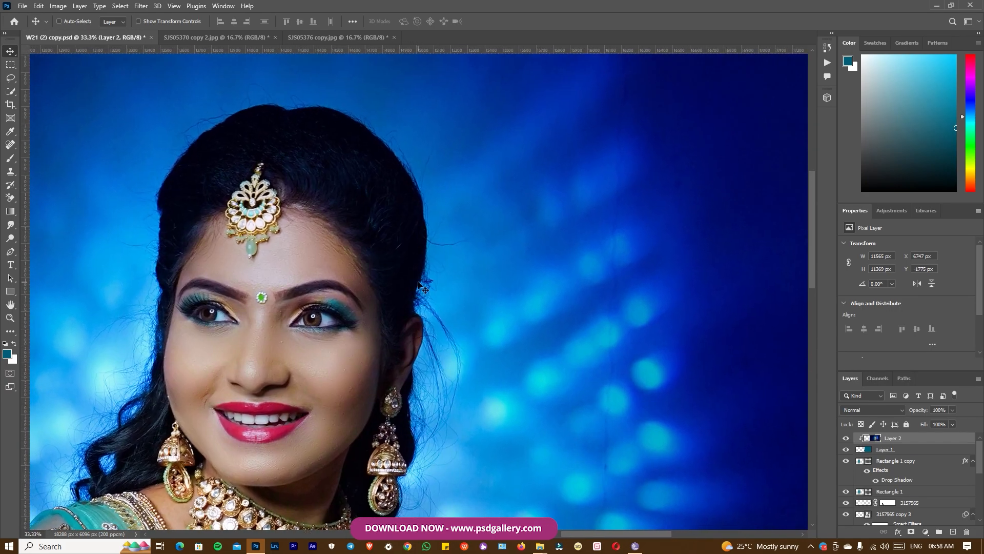
pyautogui.keyDown('alt'); pyautogui.scroll(1, 419, 283); pyautogui.keyUp('alt')
pyautogui.press('j')
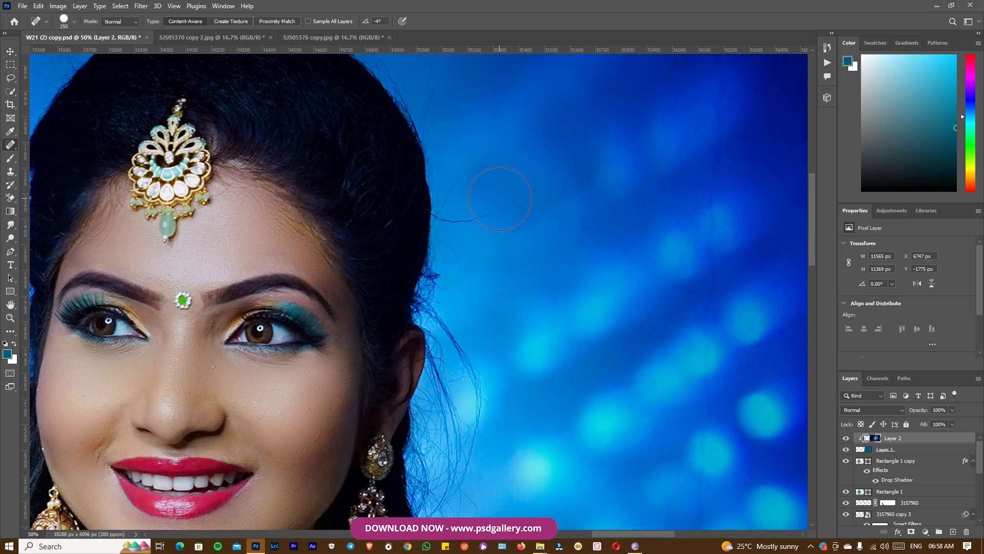
pyautogui.moveTo(507, 203); pyautogui.dragTo(433, 217)
pyautogui.moveTo(458, 181)
pyautogui.mouseDown()
pyautogui.moveTo(445, 210)
pyautogui.moveTo(445, 264)
pyautogui.mouseUp()
pyautogui.moveTo(441, 81)
pyautogui.mouseDown()
pyautogui.moveTo(426, 118)
pyautogui.moveTo(475, 149)
pyautogui.moveTo(445, 184)
pyautogui.mouseUp()
pyautogui.moveTo(267, 122)
pyautogui.mouseDown()
pyautogui.moveTo(233, 111)
pyautogui.moveTo(228, 130)
pyautogui.moveTo(119, 201)
pyautogui.mouseUp()
pyautogui.moveTo(117, 257); pyautogui.dragTo(354, 185)
pyautogui.moveTo(279, 272); pyautogui.dragTo(313, 281)
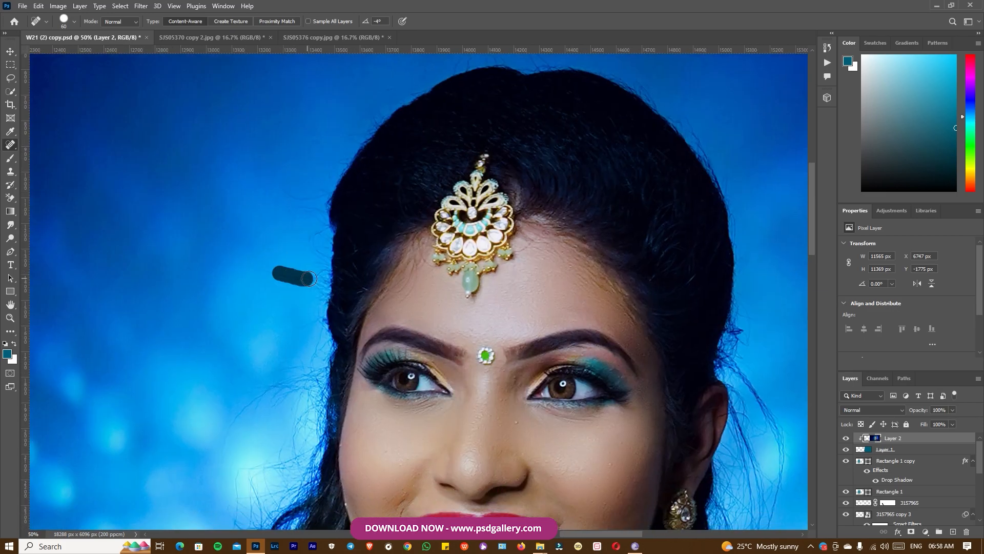
pyautogui.moveTo(290, 433)
pyautogui.mouseDown()
pyautogui.moveTo(323, 191)
pyautogui.moveTo(322, 204)
pyautogui.mouseUp()
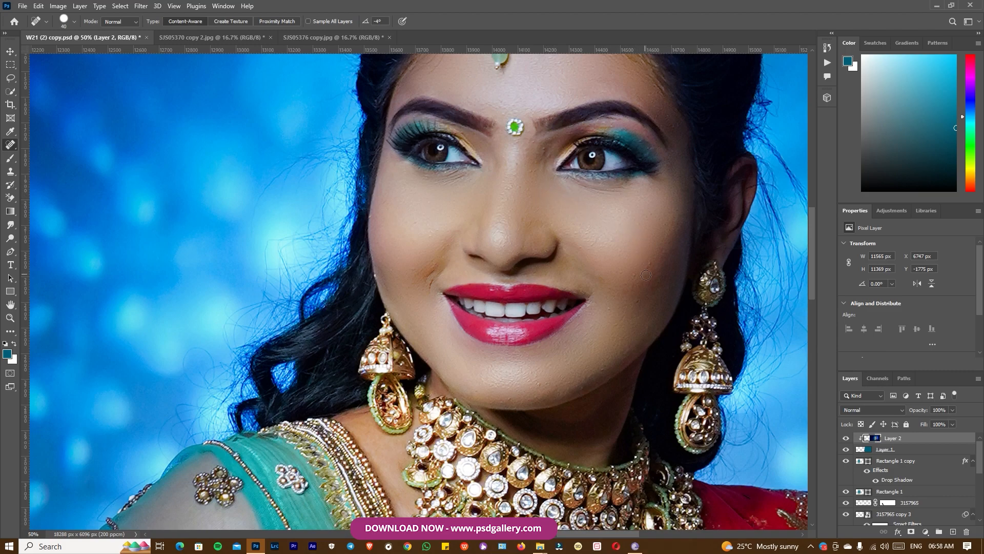
# Heal small blemishes on the woman's face, around the eyebrow, nose and forehead, with a small Spot Healing Brush.
pyautogui.moveTo(607, 197); pyautogui.dragTo(554, 277)
pyautogui.hotkey('ctrl', '-')
pyautogui.hotkey('ctrl', '+')
pyautogui.hotkey('ctrl', '+')
pyautogui.press('[')
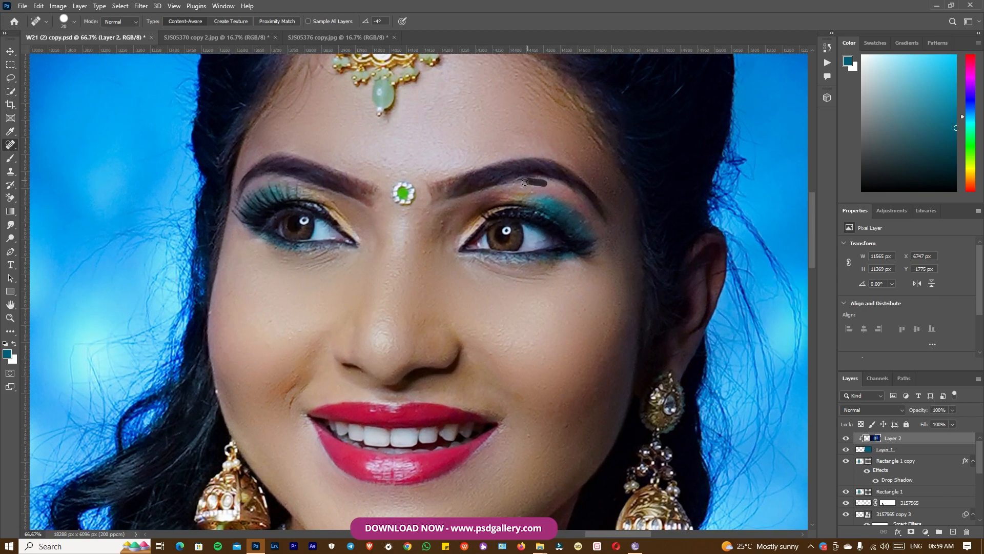
pyautogui.press(']')
pyautogui.click(442, 226)
pyautogui.moveTo(384, 160)
pyautogui.mouseDown()
pyautogui.moveTo(411, 157)
pyautogui.moveTo(389, 149)
pyautogui.mouseUp()
pyautogui.hotkey('ctrl', '-')
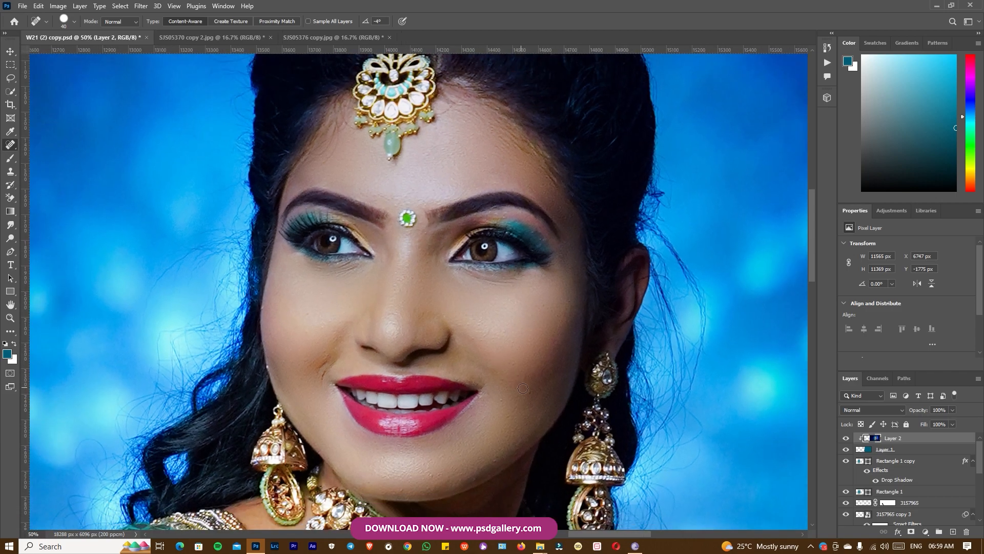
# Examine the retouched portrait and its blend with the splatter at several magnifications.
pyautogui.scroll(-3, 506, 418)
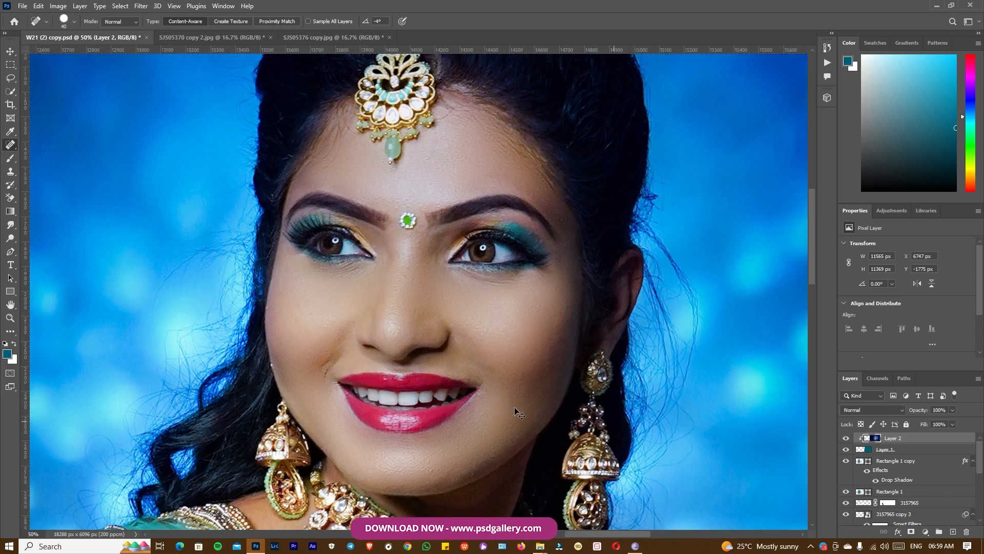
pyautogui.scroll(-5, 455, 402)
pyautogui.scroll(-1, 455, 402)
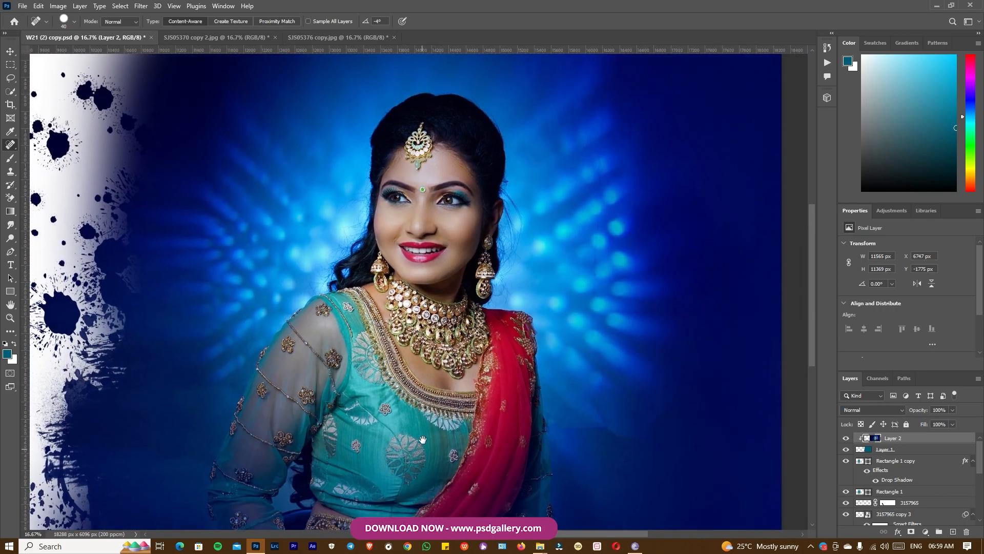
pyautogui.scroll(3, 441, 397)
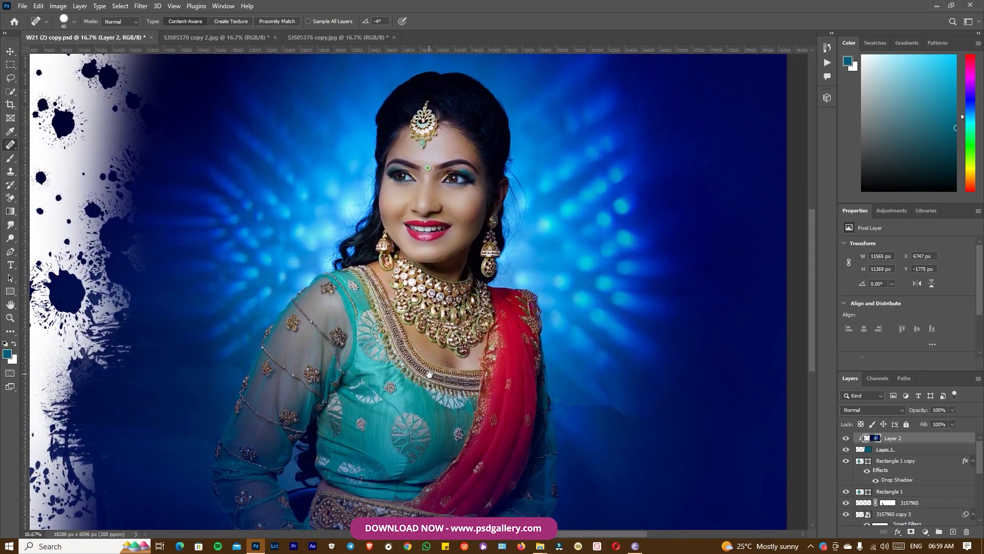
pyautogui.scroll(2, 408, 331)
pyautogui.scroll(-3, 342, 211)
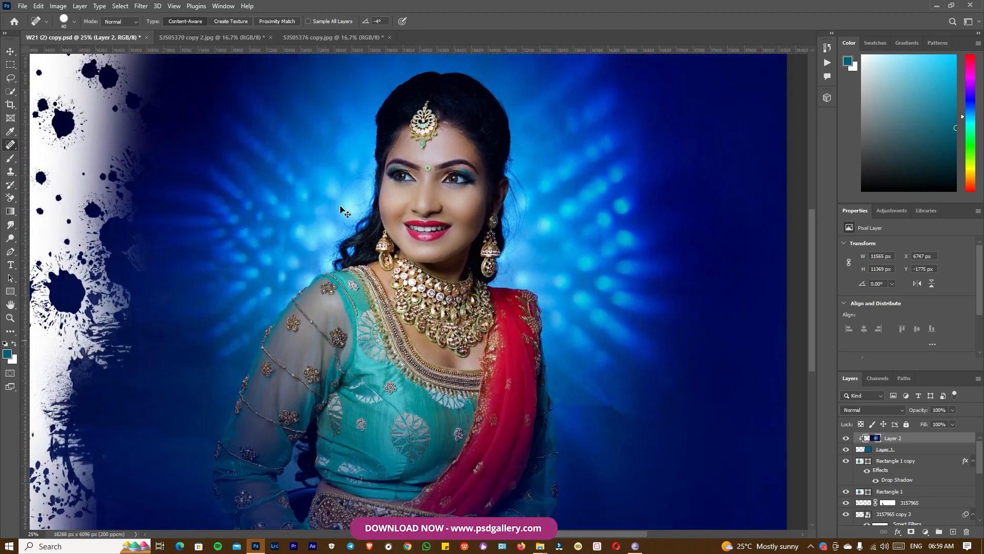
pyautogui.scroll(-1, 366, 218)
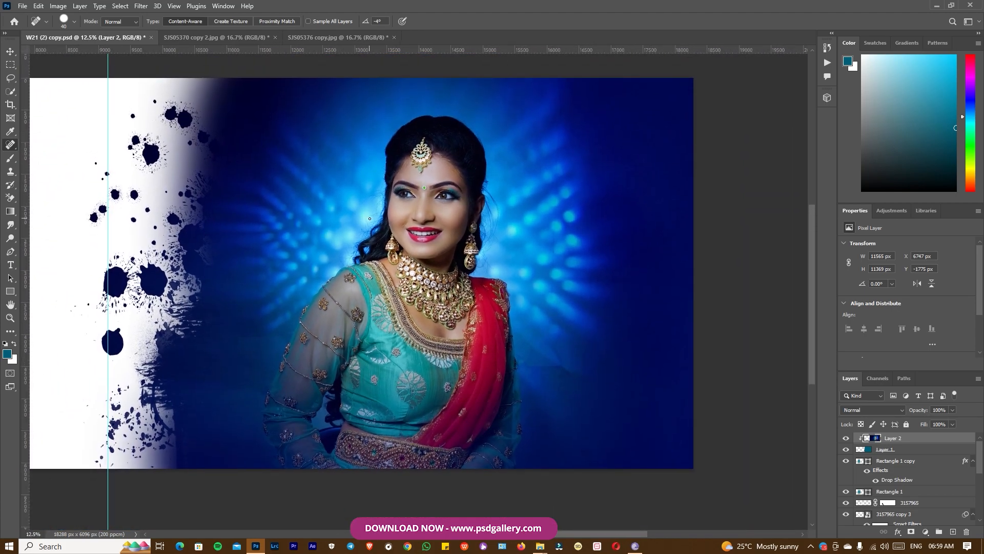
pyautogui.scroll(1, 370, 218)
# Open the photo layer in the Camera Raw Filter and set Temperature to -7 and Tint to +15.
pyautogui.press('v')
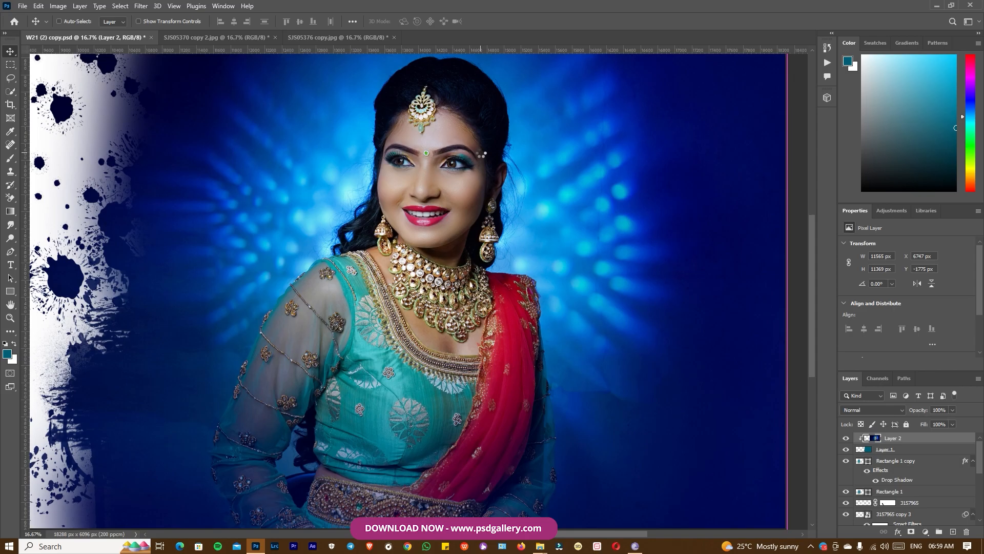
pyautogui.hotkey('ctrl', 'shift', 'a')
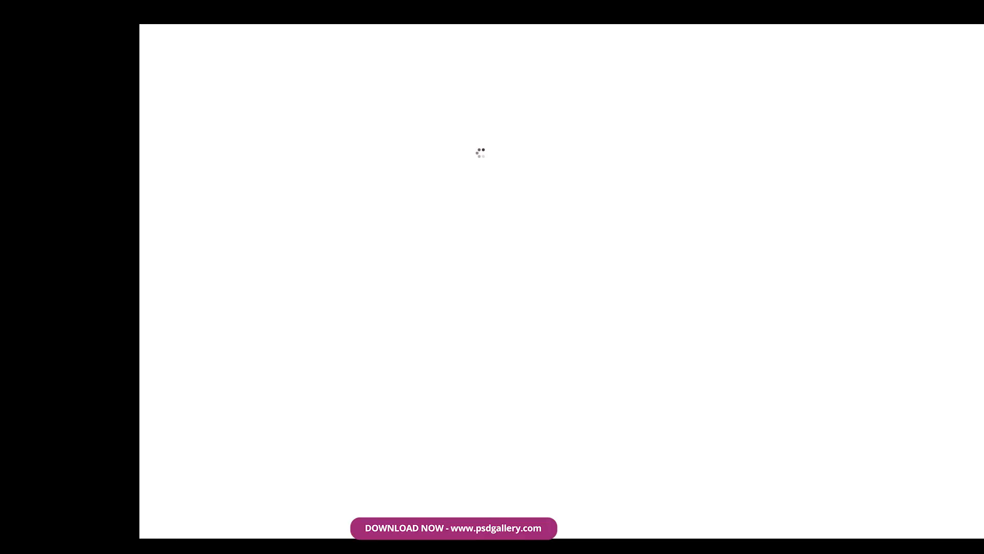
pyautogui.click(649, 162)
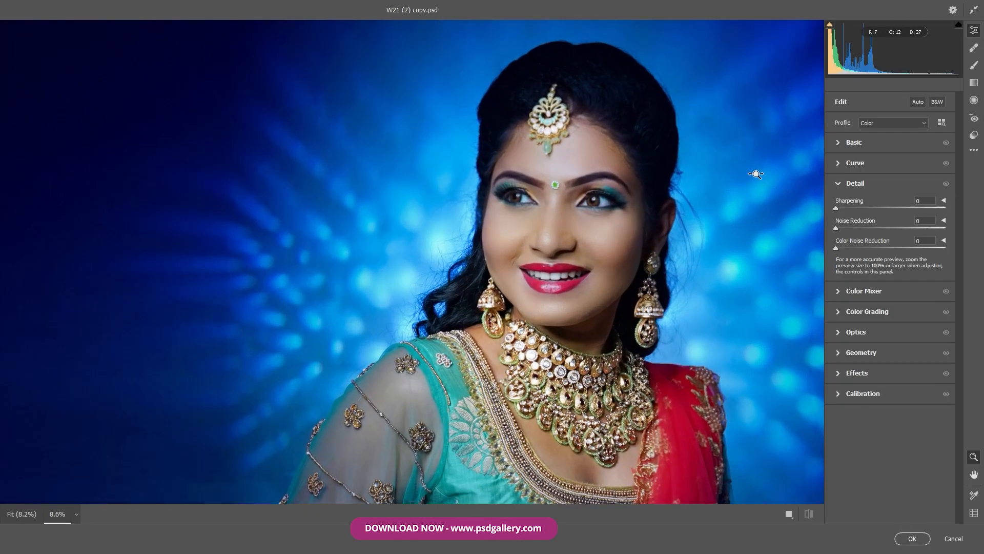
pyautogui.click(838, 144)
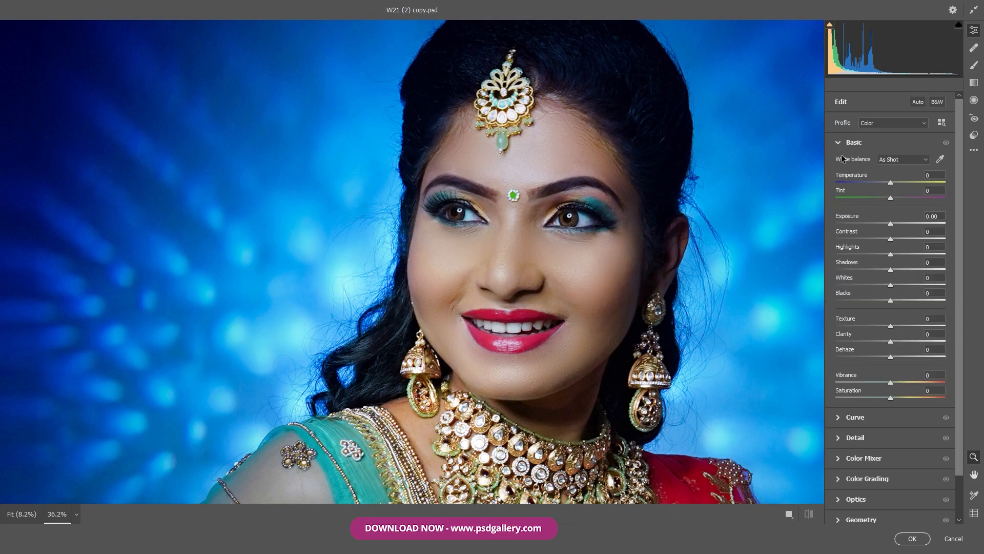
pyautogui.moveTo(890, 184); pyautogui.dragTo(899, 198)
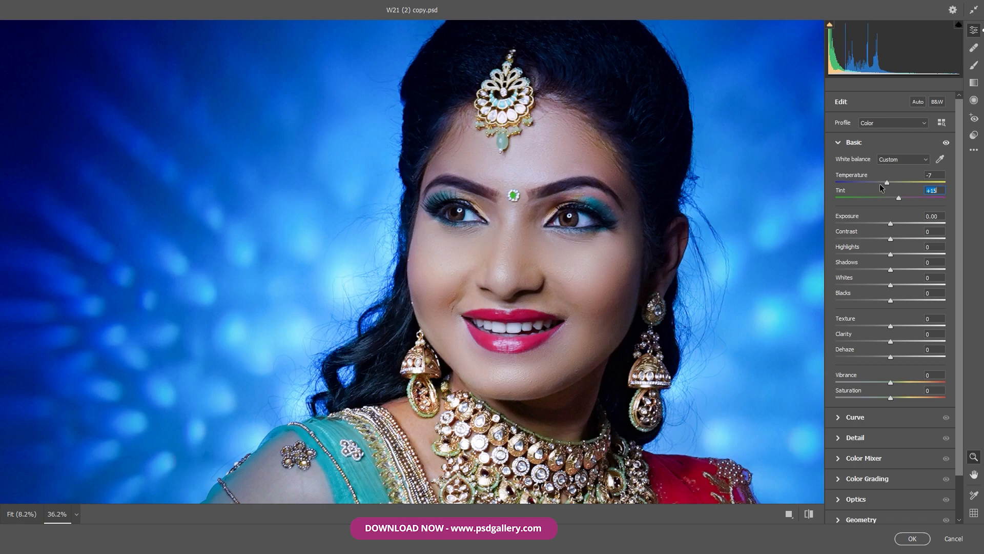
pyautogui.click(885, 183)
# Raise the photo's Vibrance to +16 and Blacks to +19.
pyautogui.scroll(-5, 669, 198)
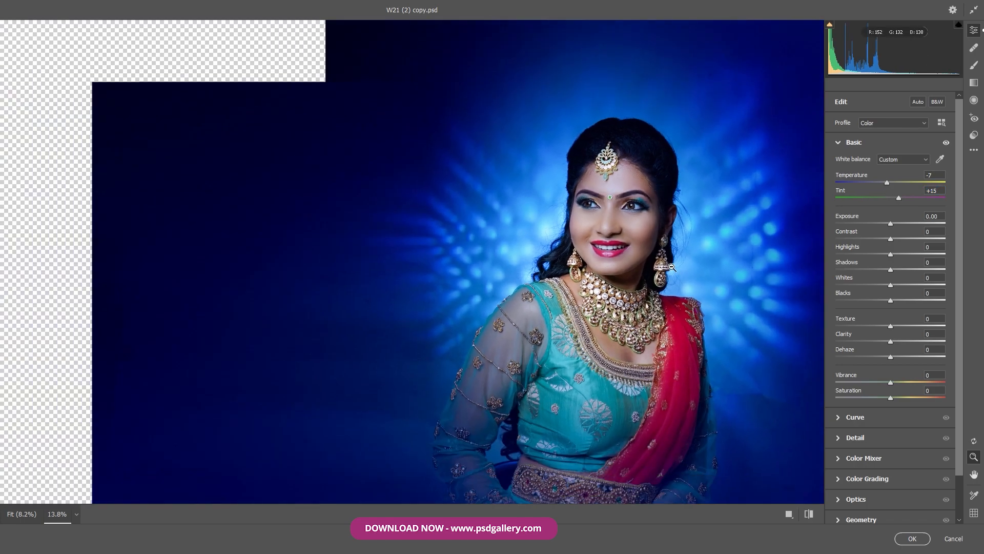
pyautogui.scroll(2, 671, 267)
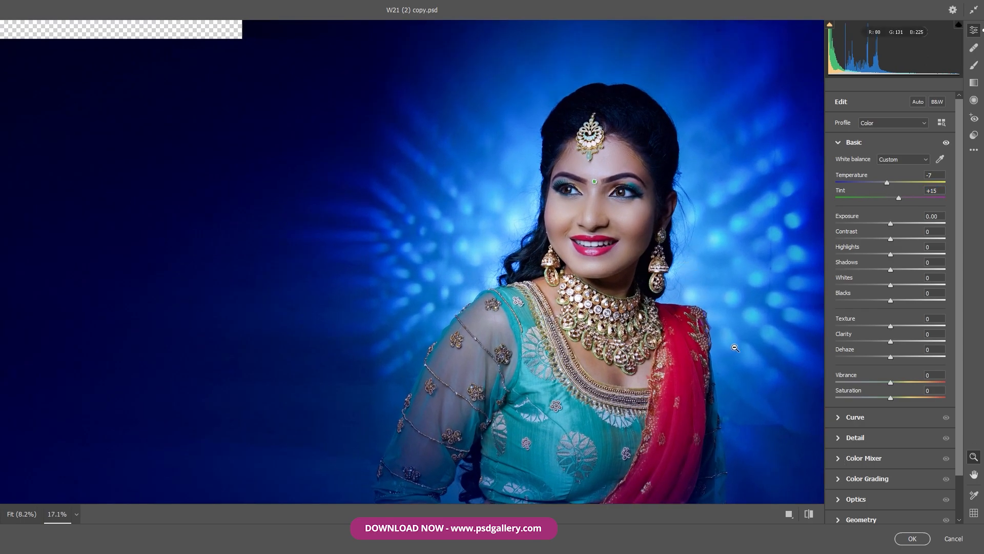
pyautogui.moveTo(891, 382); pyautogui.dragTo(899, 383)
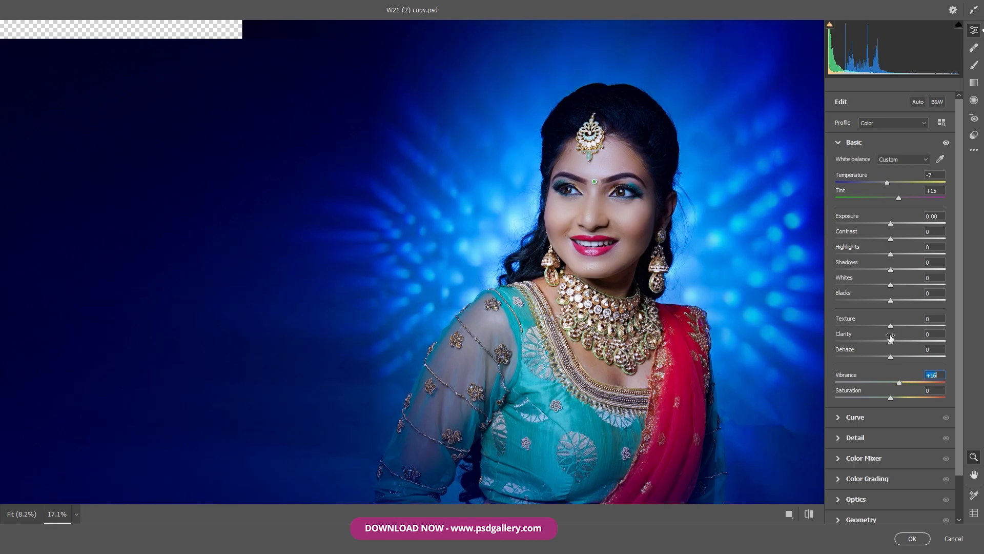
pyautogui.moveTo(890, 301); pyautogui.dragTo(901, 302)
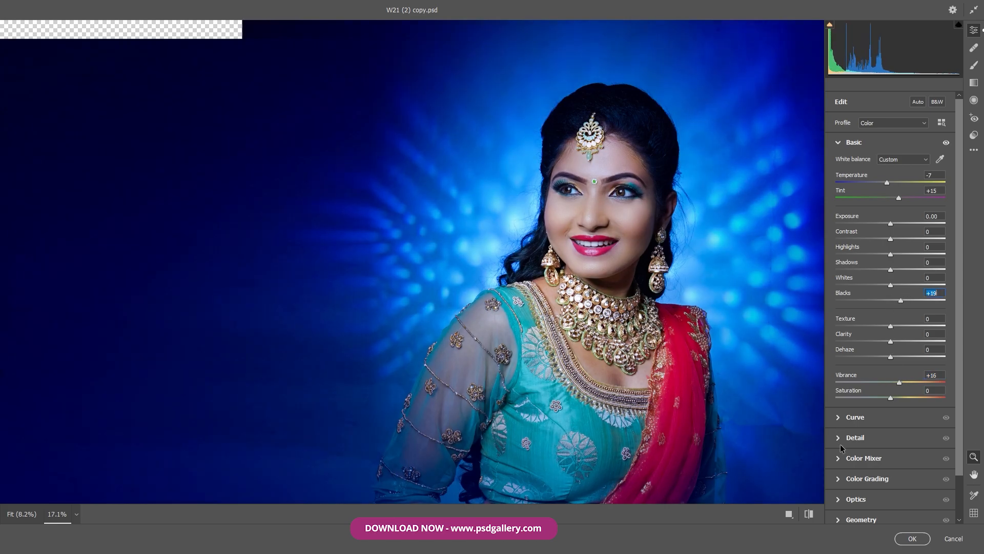
# Shift the Blues hue to -16 for the bridal portrait in the Color Mixer's HSL adjustments.
pyautogui.hotkey('ctrl', '-')
pyautogui.hotkey('ctrl', '-')
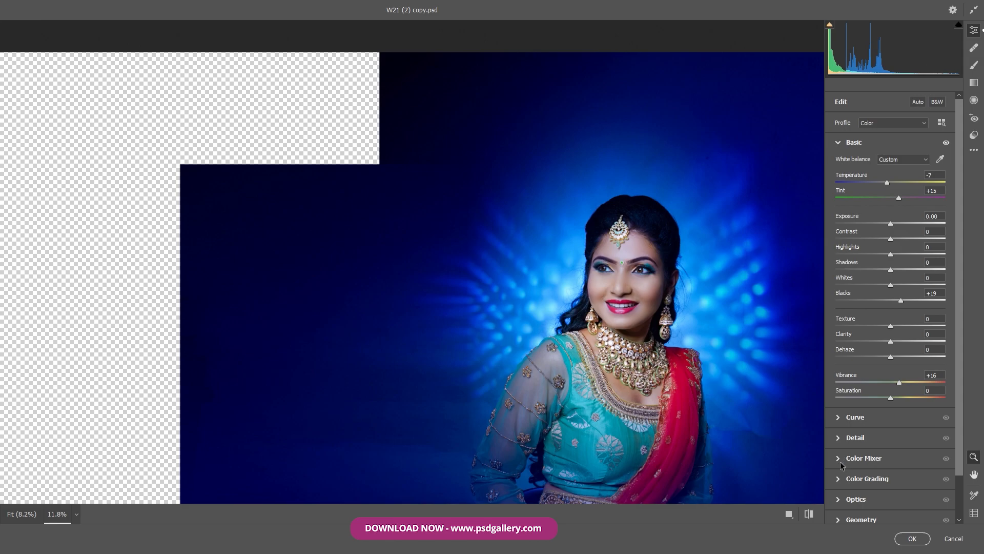
pyautogui.click(844, 454)
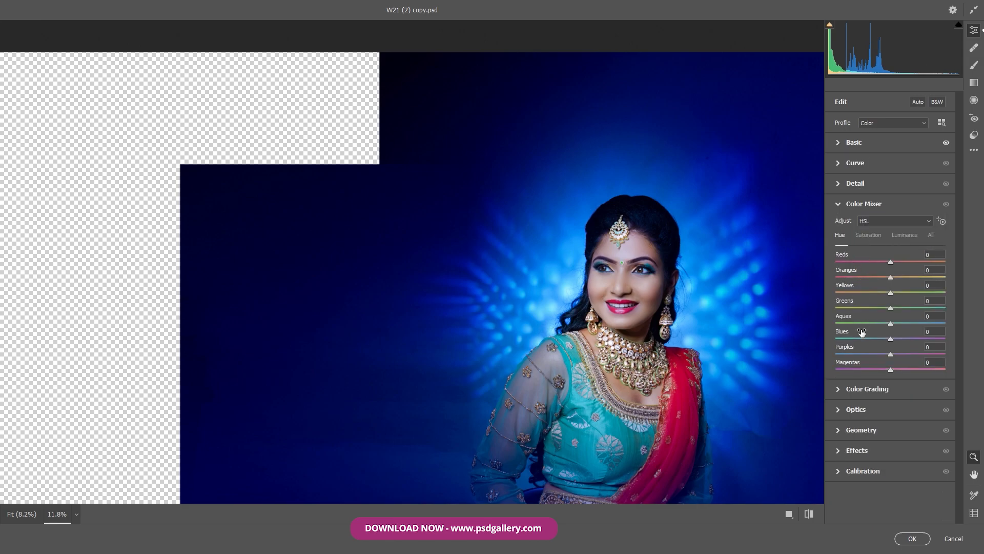
pyautogui.moveTo(887, 343); pyautogui.dragTo(881, 341)
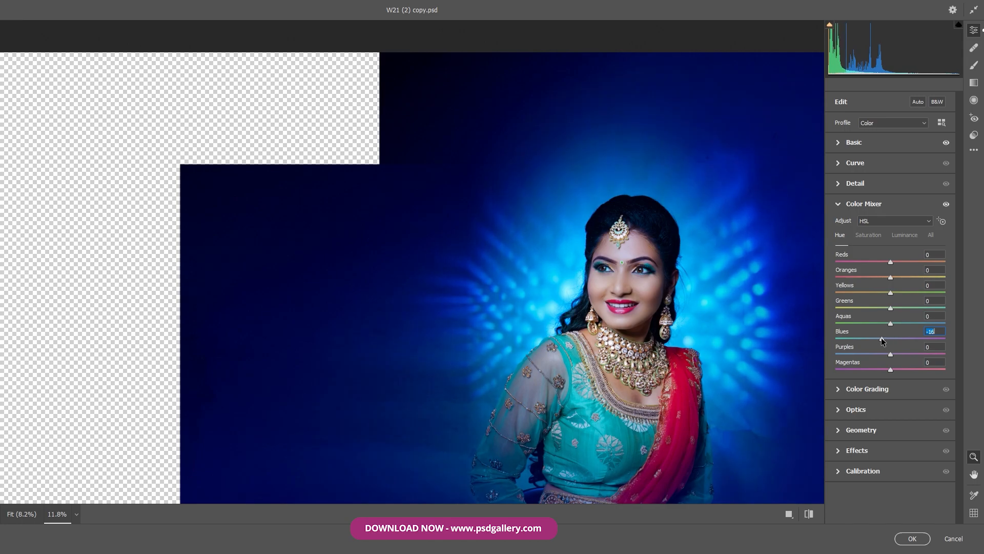
# Set the portrait's Sharpening to 13, Noise Reduction to 45 and Color Noise Reduction to 14, and apply the Camera Raw edits.
pyautogui.scroll(5, 718, 293)
pyautogui.scroll(4, 627, 258)
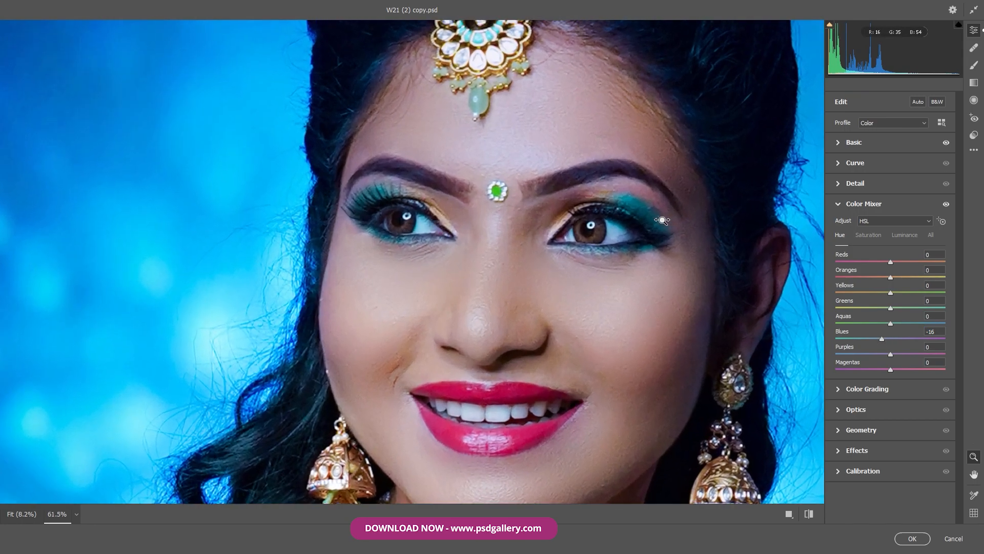
pyautogui.click(837, 182)
pyautogui.click(844, 208)
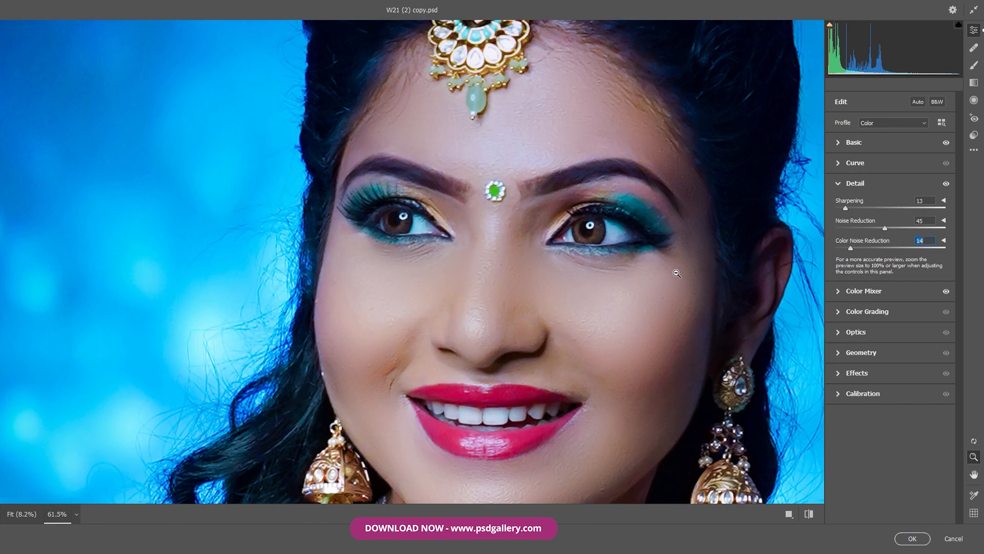
pyautogui.scroll(-5, 677, 273)
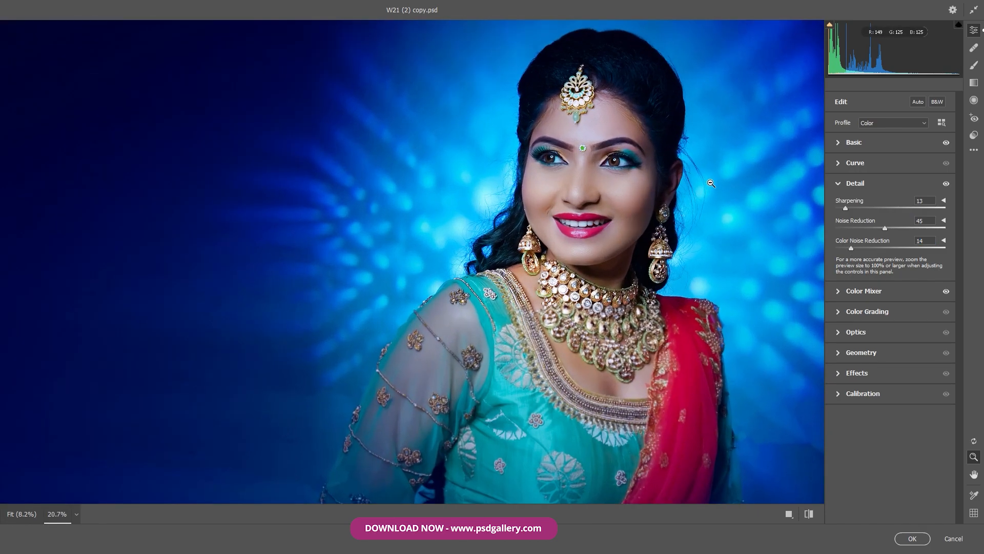
pyautogui.scroll(1, 689, 269)
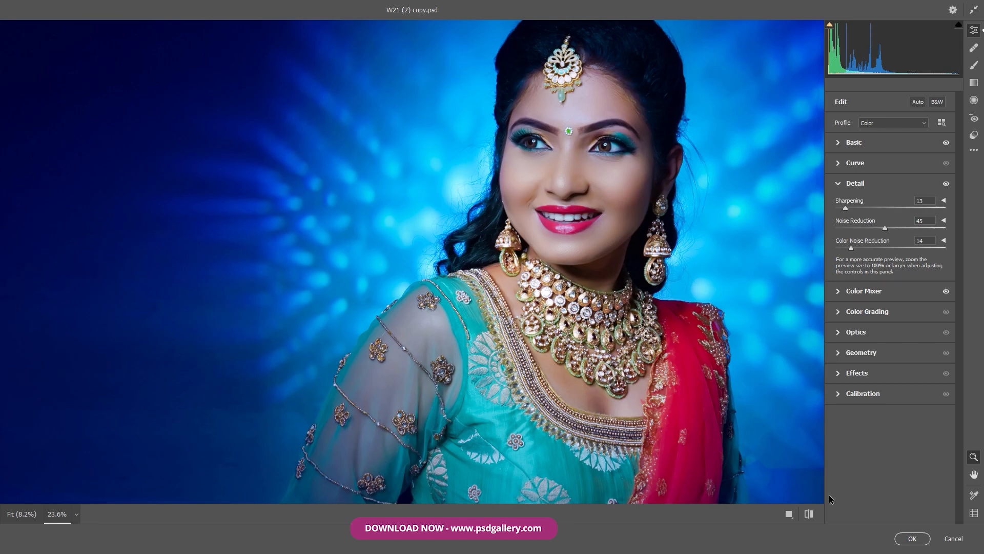
pyautogui.click(912, 538)
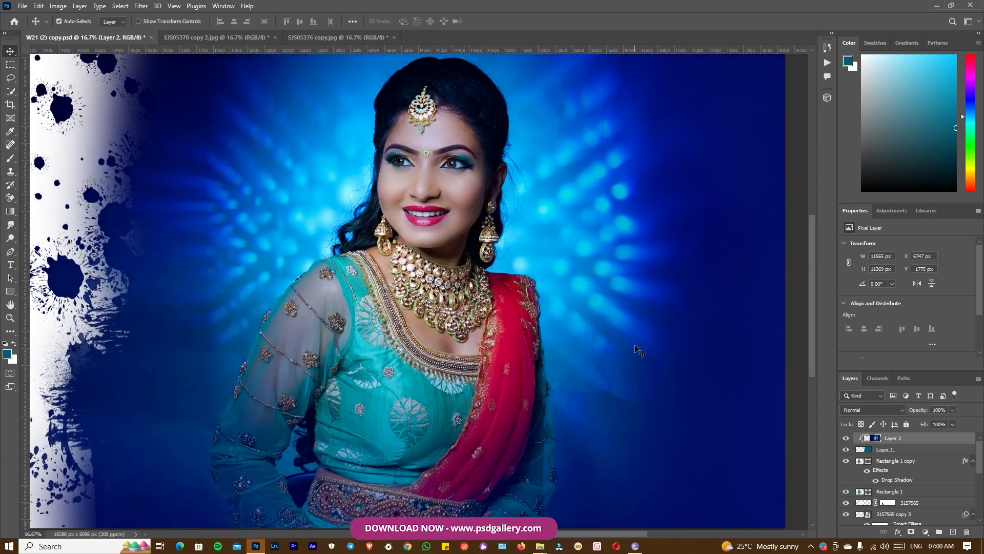
# Brighten the portrait layer over the splatter with Levels by setting the white input level to 248.
pyautogui.scroll(2, 522, 272)
pyautogui.rightClick(454, 317)
pyautogui.click(487, 325)
pyautogui.press('o')
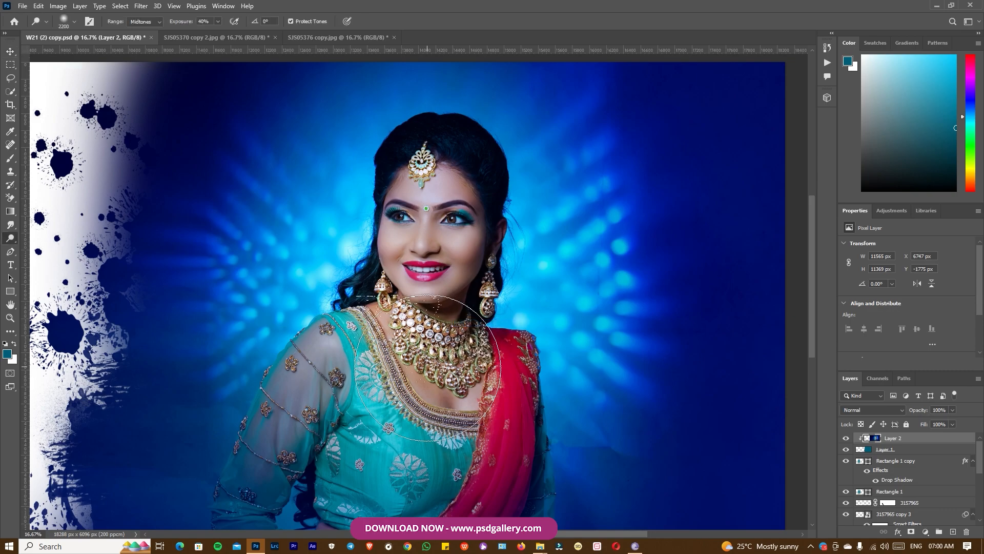
pyautogui.scroll(-3, 333, 331)
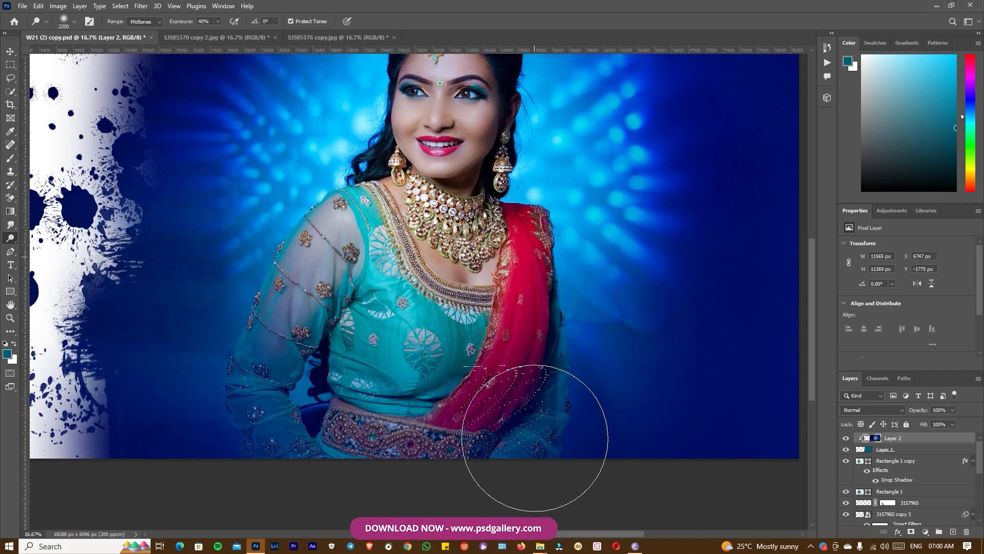
pyautogui.moveTo(530, 333); pyautogui.dragTo(526, 406)
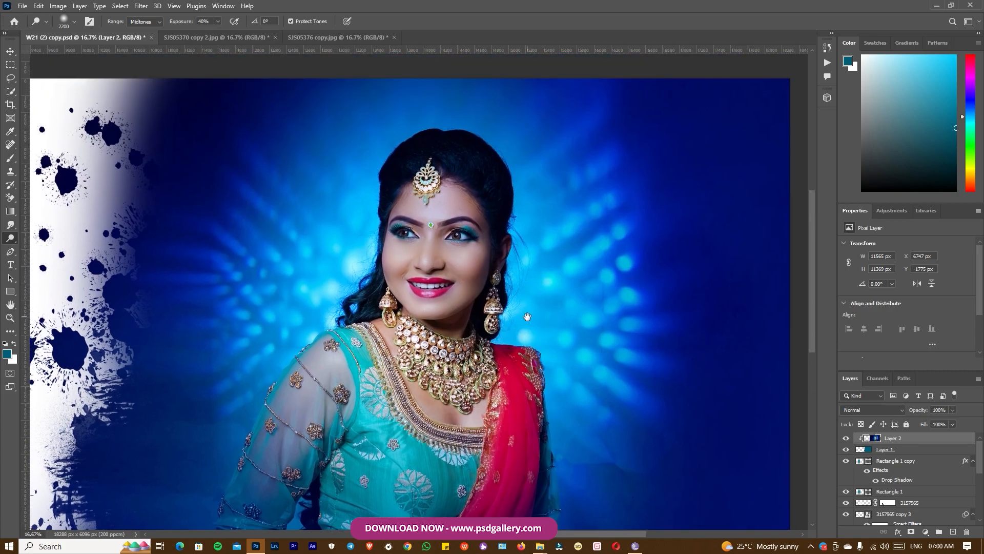
pyautogui.scroll(2, 527, 315)
pyautogui.hotkey('ctrl', 'l')
pyautogui.moveTo(734, 307); pyautogui.dragTo(732, 308)
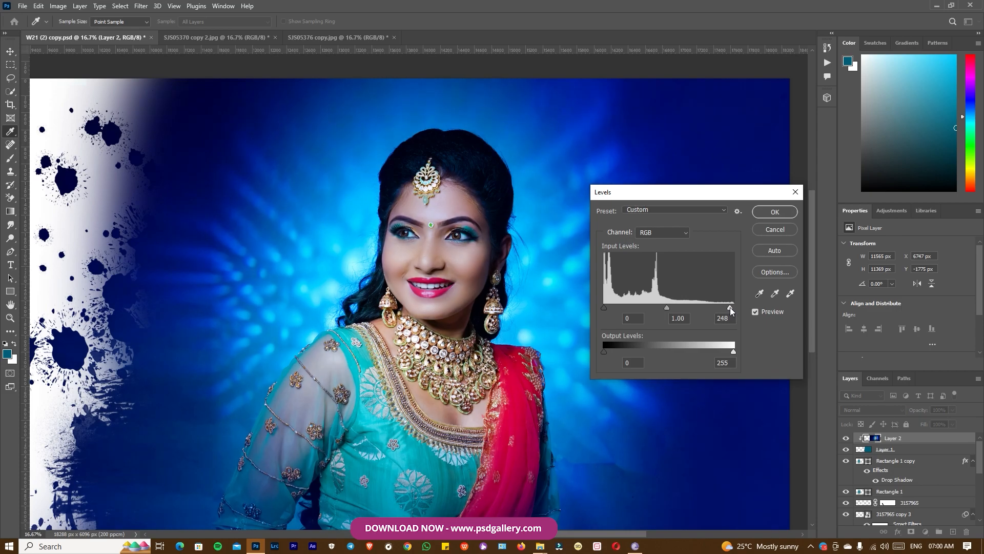
pyautogui.click(781, 213)
# Shift the portrait toward blue with Color Balance, using a yellow-blue level of +3 for the shadows.
pyautogui.press('o')
pyautogui.hotkey('ctrl', 'b')
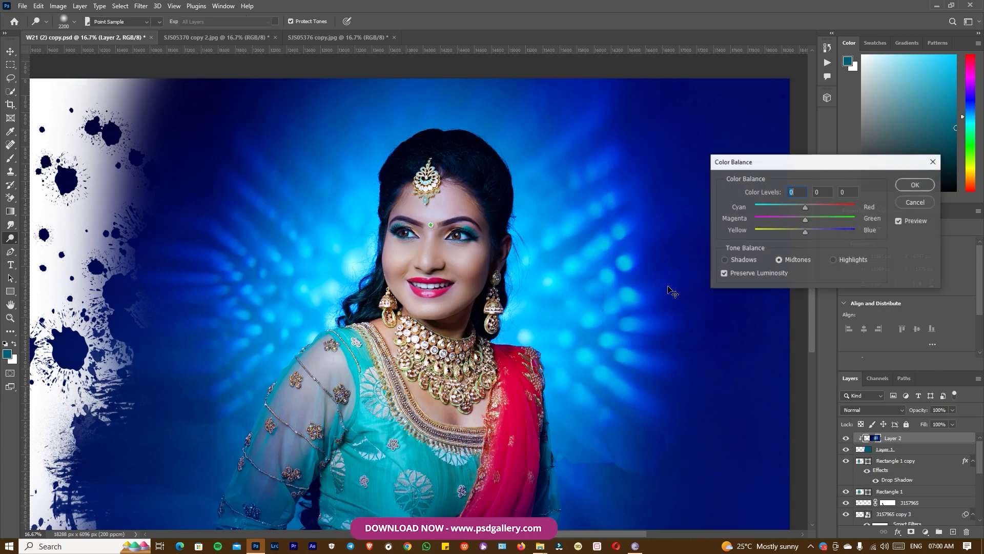
pyautogui.moveTo(804, 234); pyautogui.dragTo(808, 232)
pyautogui.click(753, 260)
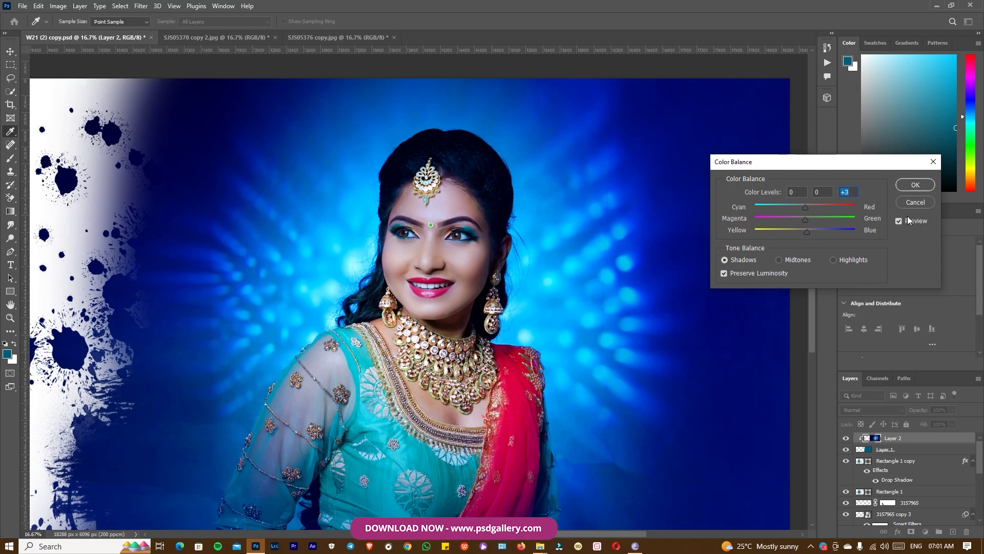
pyautogui.click(915, 185)
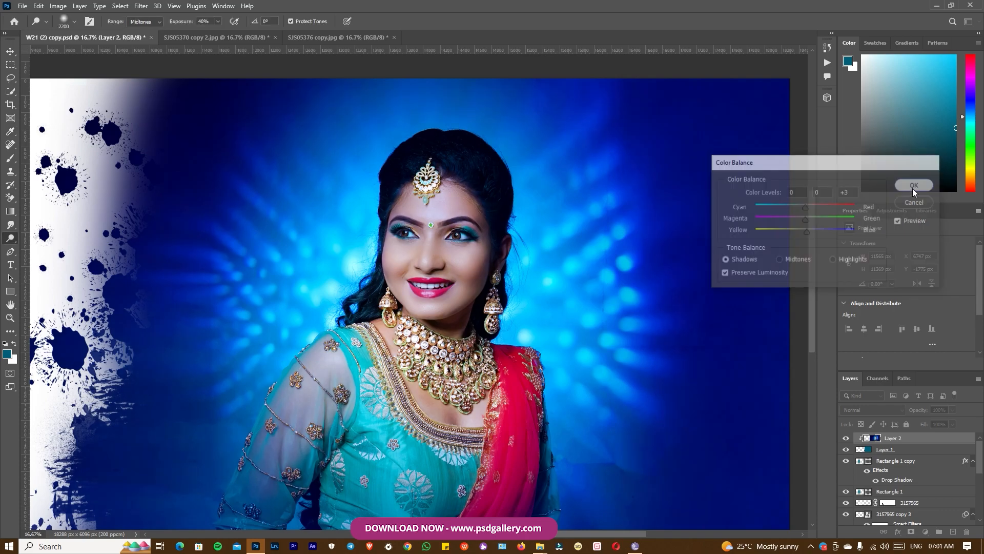
# Bring the SJS05376 copy.jpg photo into the album spread and clip it to the inner rounded rectangle, Rectangle 1 copy.
pyautogui.moveTo(426, 354)
pyautogui.mouseDown()
pyautogui.moveTo(433, 318)
pyautogui.moveTo(452, 307)
pyautogui.mouseUp()
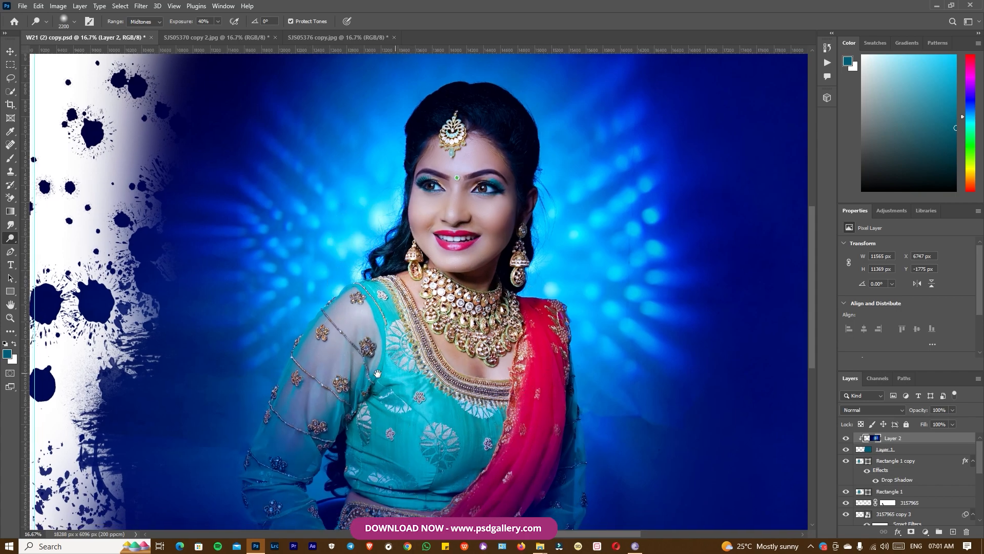
pyautogui.moveTo(235, 383); pyautogui.dragTo(444, 364)
pyautogui.moveTo(198, 328); pyautogui.dragTo(422, 310)
pyautogui.moveTo(138, 315); pyautogui.dragTo(462, 315)
pyautogui.moveTo(560, 306); pyautogui.dragTo(491, 321)
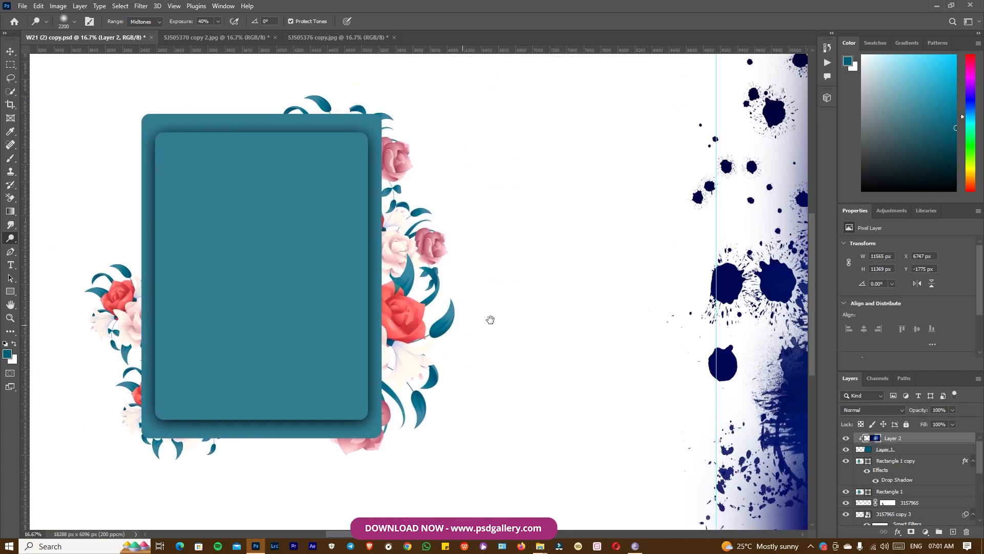
pyautogui.press('v')
pyautogui.rightClick(171, 272)
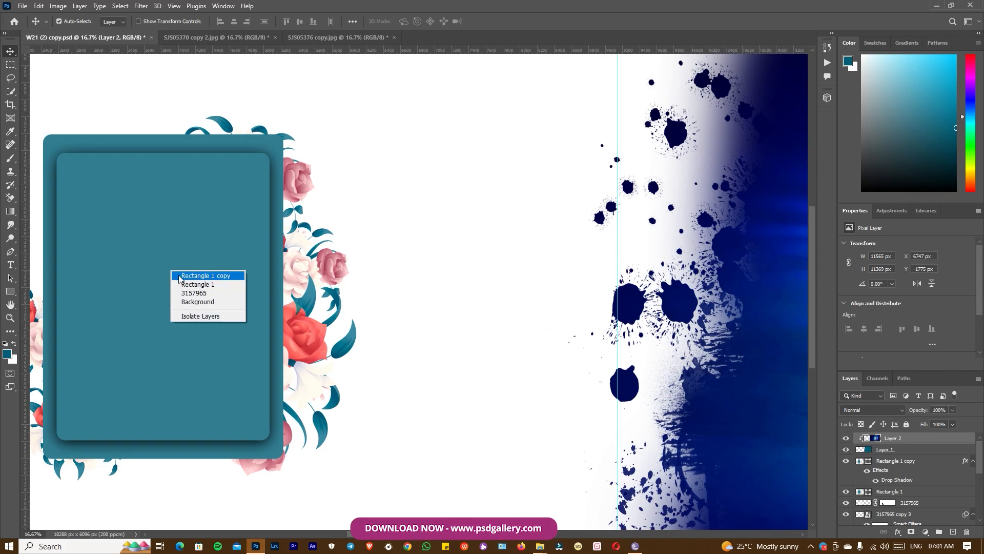
pyautogui.click(198, 273)
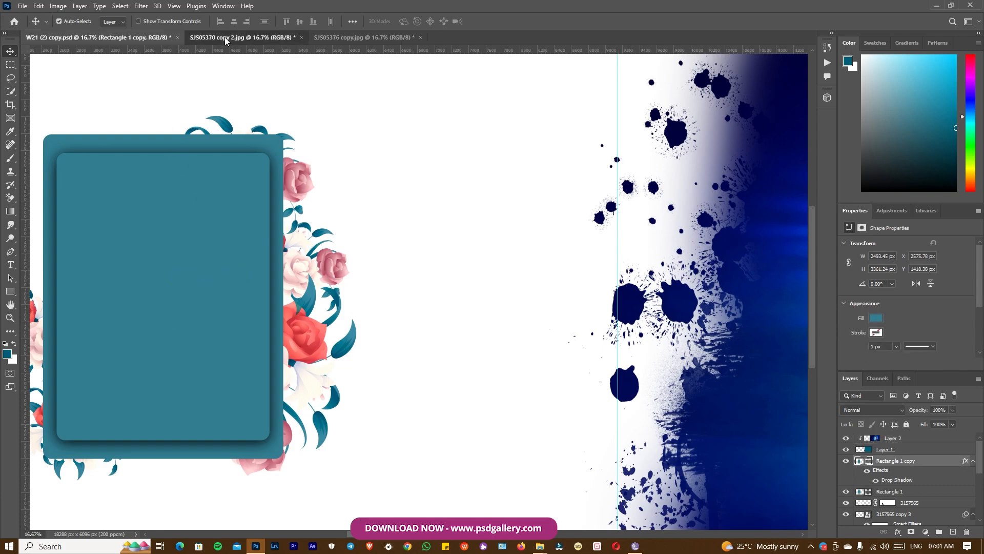
pyautogui.click(225, 37)
pyautogui.click(330, 40)
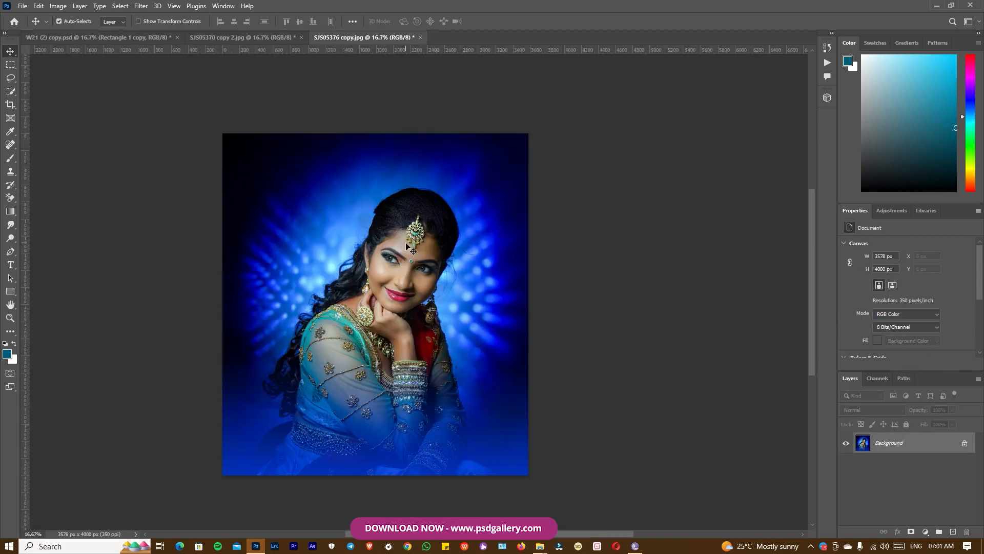
pyautogui.moveTo(92, 41); pyautogui.dragTo(286, 276)
pyautogui.hotkey('ctrl', 'alt', 'g')
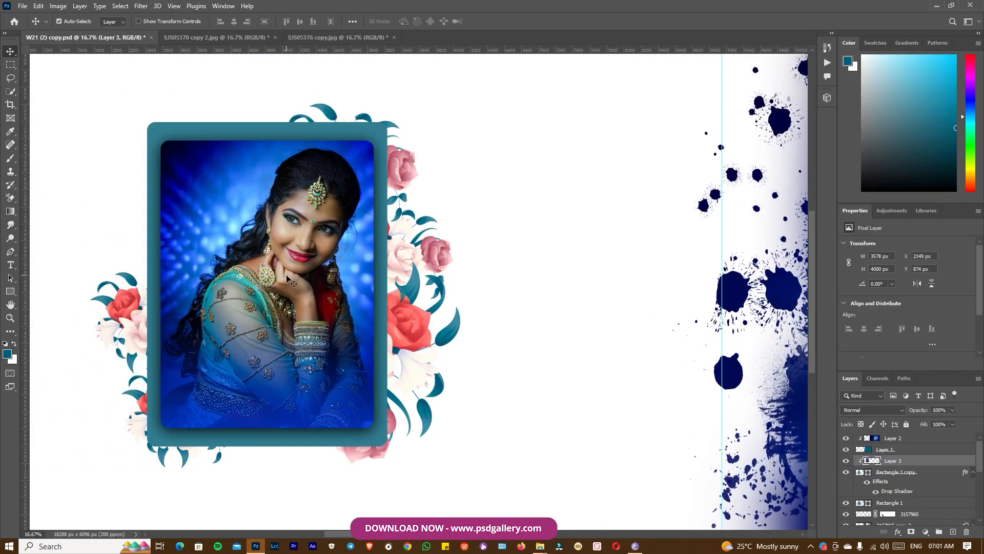
# Reposition the clipped photo inside the rounded frame and scale it down to about 3442 × 3848 px.
pyautogui.moveTo(304, 224)
pyautogui.mouseDown()
pyautogui.moveTo(278, 228)
pyautogui.moveTo(307, 240)
pyautogui.mouseUp()
pyautogui.moveTo(374, 241)
pyautogui.mouseDown()
pyautogui.moveTo(316, 233)
pyautogui.moveTo(356, 233)
pyautogui.mouseUp()
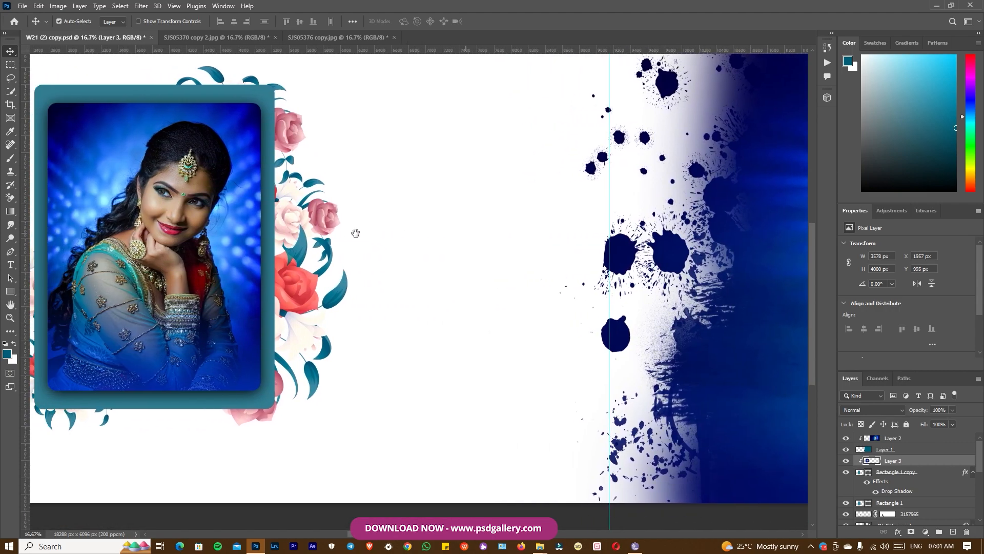
pyautogui.rightClick(204, 238)
pyautogui.click(215, 243)
pyautogui.moveTo(215, 242); pyautogui.dragTo(315, 279)
pyautogui.hotkey('ctrl', 't')
pyautogui.moveTo(415, 103); pyautogui.dragTo(405, 116)
pyautogui.moveTo(304, 200); pyautogui.dragTo(303, 193)
pyautogui.press('Return')
# Open the framed photo's layer, Layer 3, in the Camera Raw Filter.
pyautogui.rightClick(327, 286)
pyautogui.click(343, 287)
pyautogui.rightClick(310, 258)
pyautogui.click(322, 262)
pyautogui.hotkey('ctrl', '+')
pyautogui.moveTo(322, 262); pyautogui.dragTo(454, 285)
pyautogui.rightClick(389, 272)
pyautogui.click(397, 277)
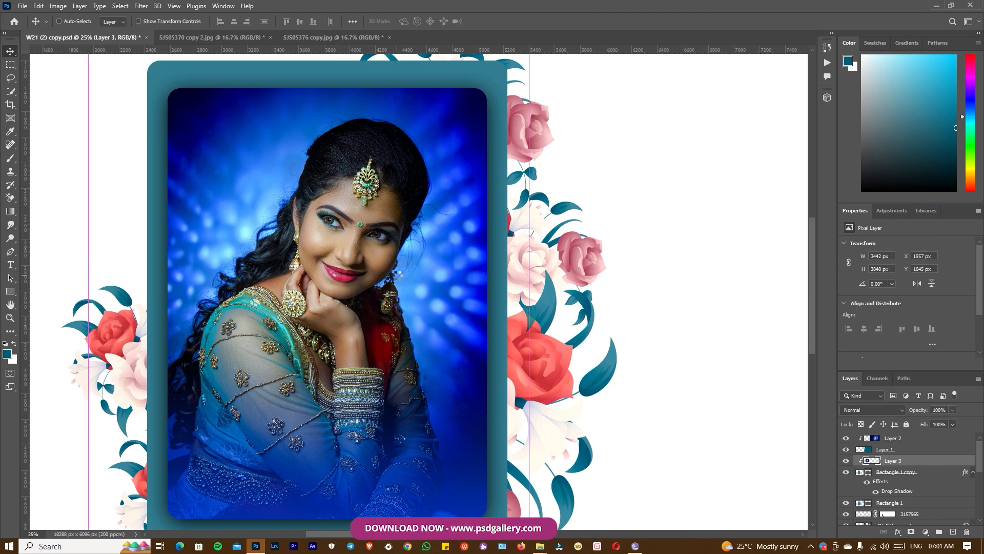
pyautogui.hotkey('ctrl', 'shift', 'a')
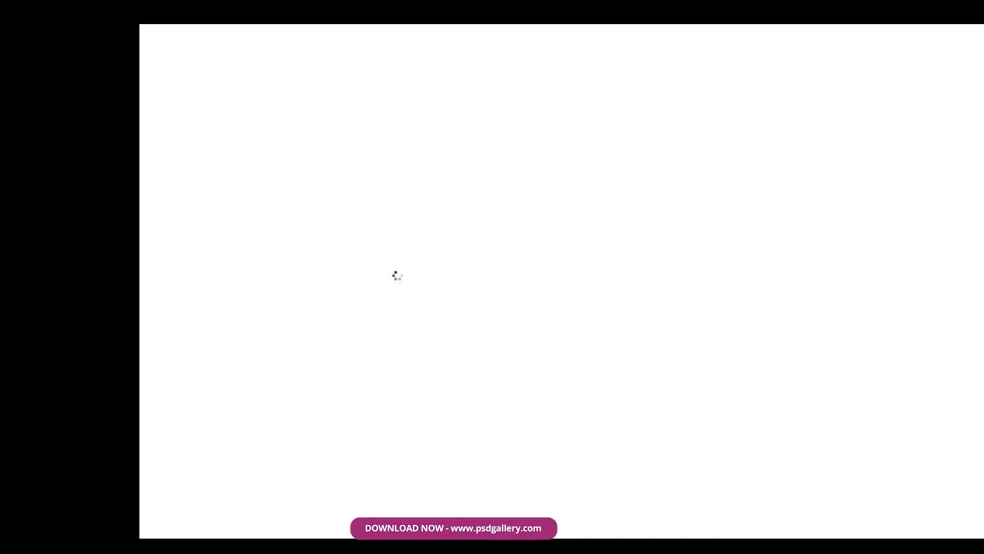
pyautogui.moveTo(148, 245); pyautogui.dragTo(313, 255)
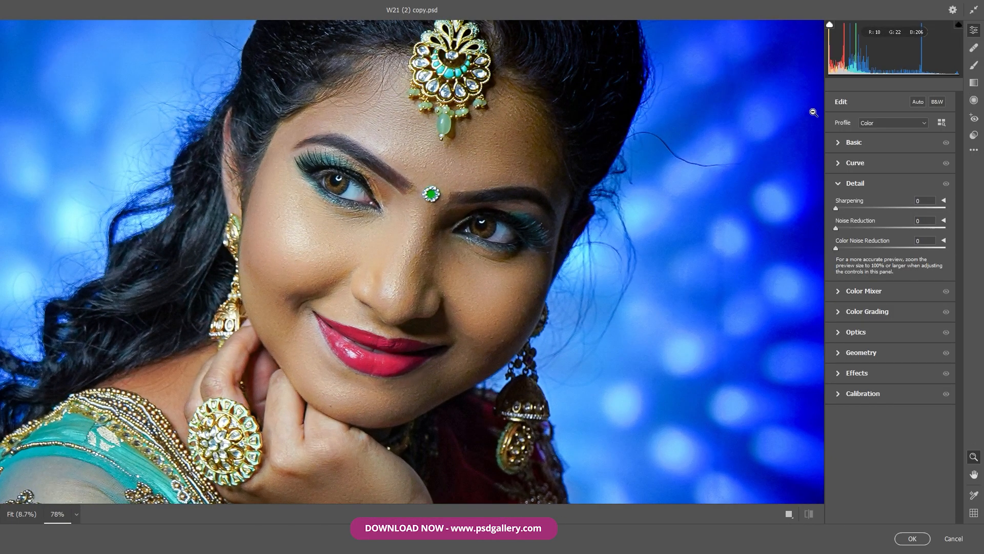
# Set the framed photo's Whites to +18, Blacks to +26 and Clarity to -10.
pyautogui.click(838, 146)
pyautogui.moveTo(892, 181); pyautogui.dragTo(893, 198)
pyautogui.moveTo(522, 198); pyautogui.dragTo(494, 199)
pyautogui.moveTo(884, 332); pyautogui.dragTo(902, 288)
pyautogui.click(842, 462)
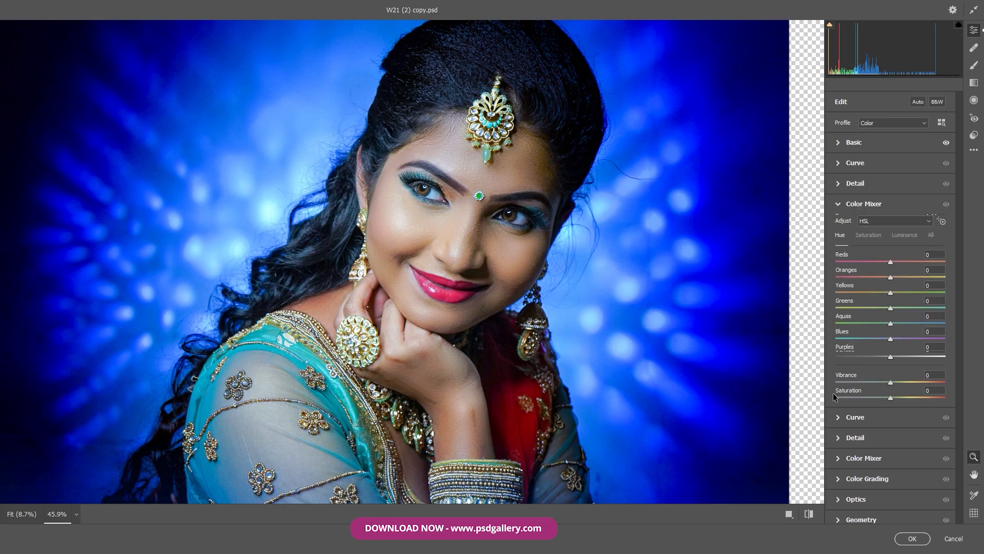
# Set the framed photo's Temperature to -16, Tint to +15 and Texture to -32.
pyautogui.click(839, 141)
pyautogui.moveTo(884, 181); pyautogui.dragTo(899, 196)
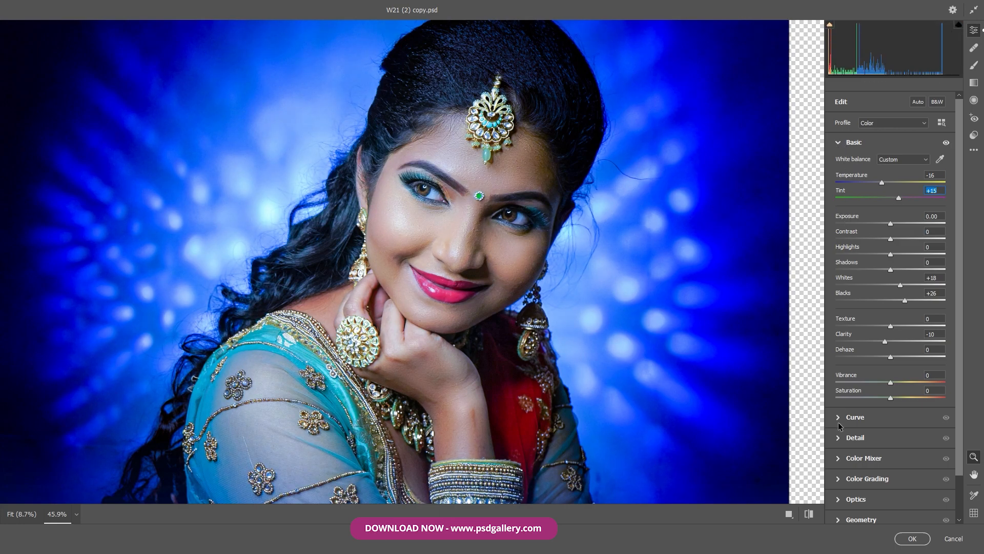
pyautogui.moveTo(888, 330); pyautogui.dragTo(869, 328)
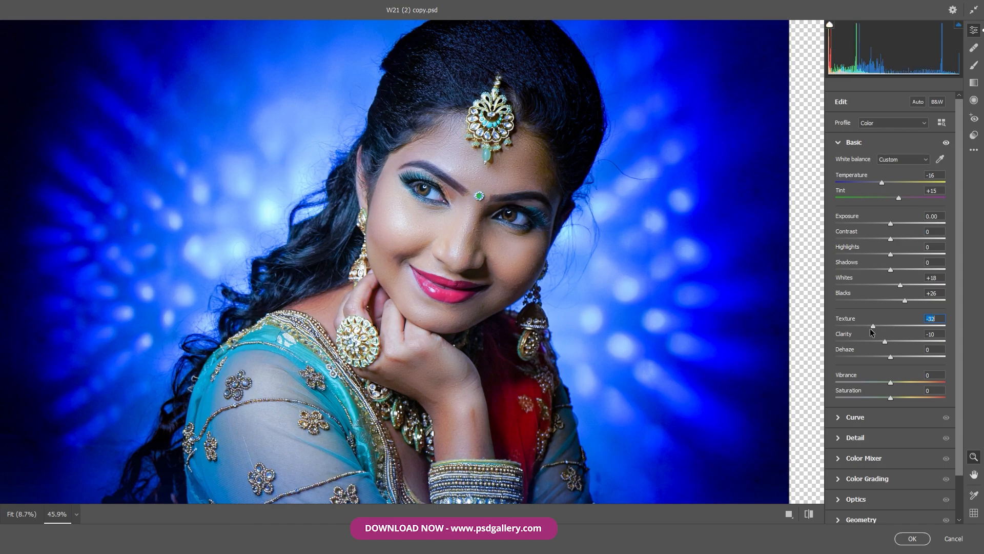
# Set the framed photo's Sharpening to 8, Noise Reduction to about 16 and Color Noise Reduction to 8.
pyautogui.click(837, 439)
pyautogui.moveTo(850, 207); pyautogui.dragTo(849, 224)
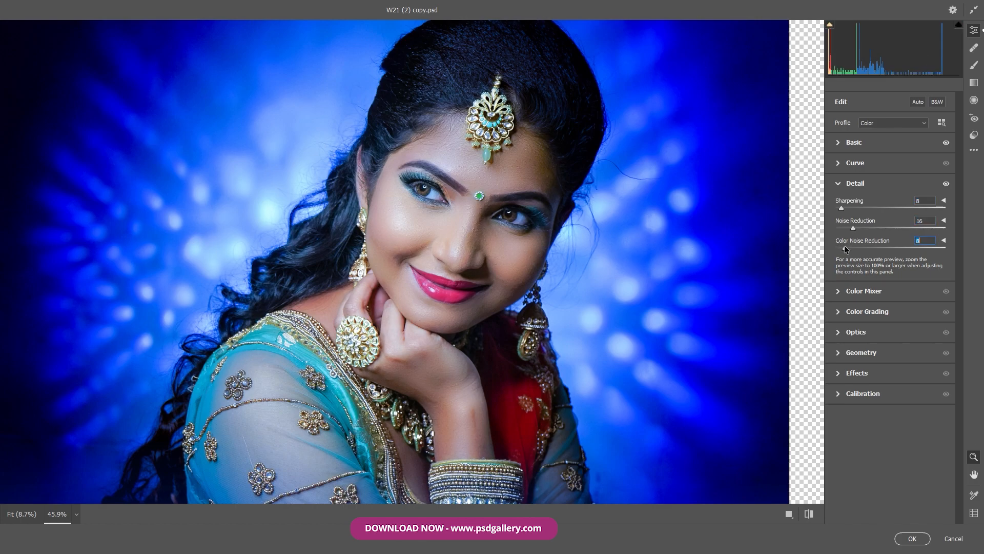
pyautogui.moveTo(854, 229); pyautogui.dragTo(852, 229)
# Shift the framed photo's Blues hue to -14 in the Color Mixer and apply the Camera Raw edits.
pyautogui.click(838, 142)
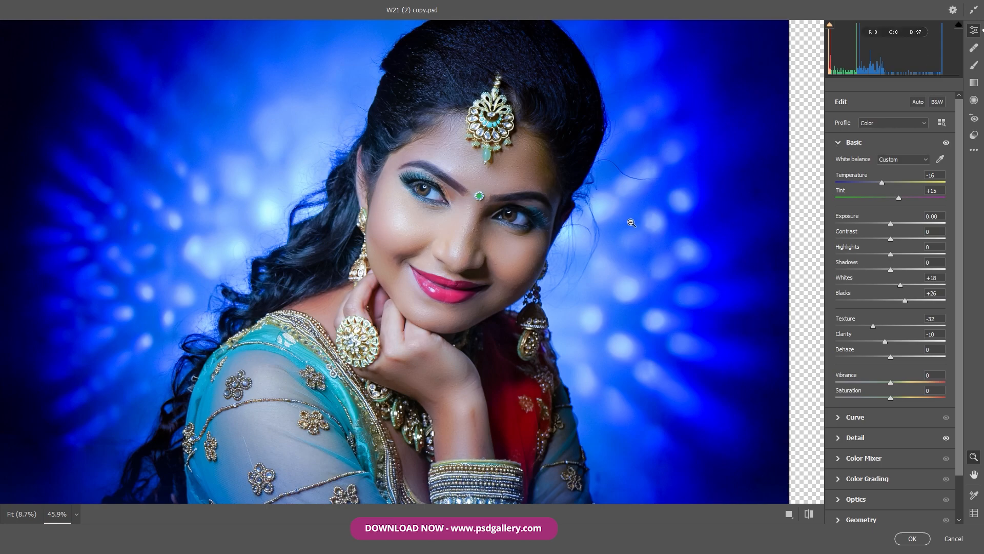
pyautogui.keyDown('alt'); pyautogui.click(643, 219); pyautogui.keyUp('alt')
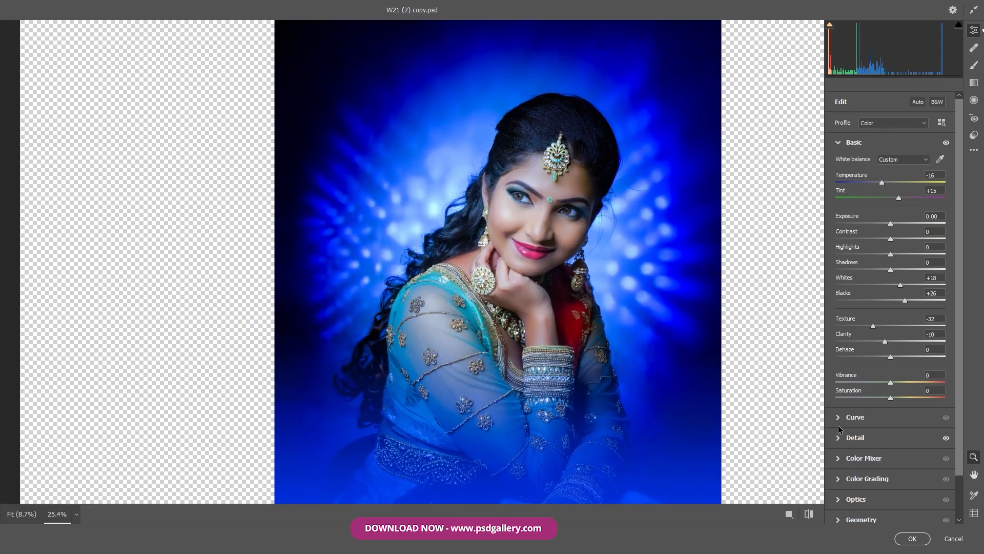
pyautogui.click(839, 457)
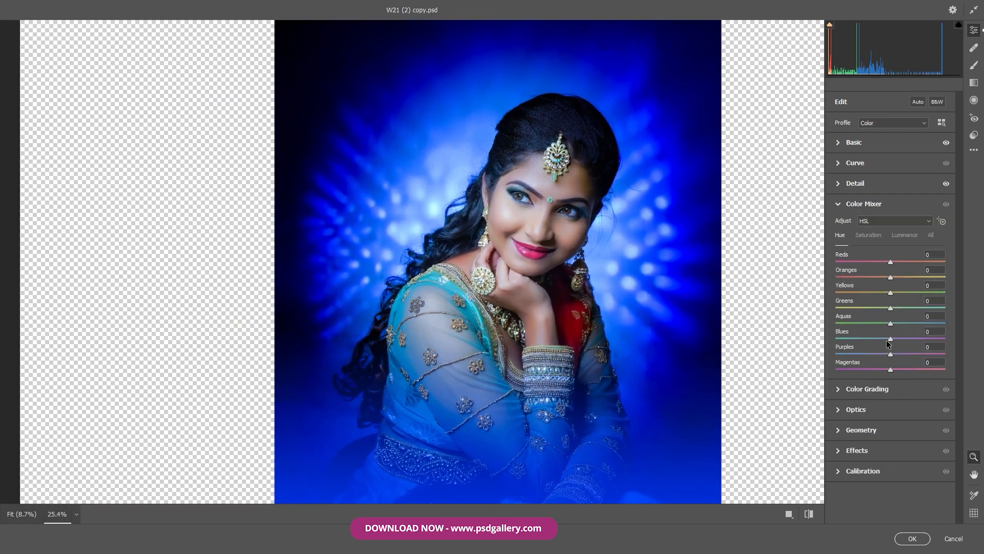
pyautogui.moveTo(890, 339); pyautogui.dragTo(880, 339)
pyautogui.moveTo(503, 192); pyautogui.dragTo(574, 197)
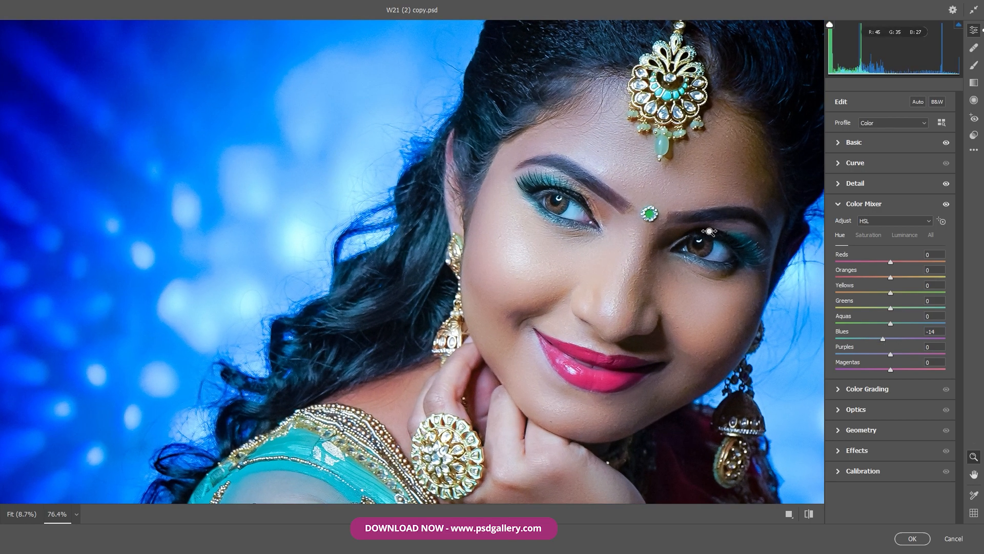
pyautogui.moveTo(709, 232); pyautogui.dragTo(710, 232)
pyautogui.click(913, 538)
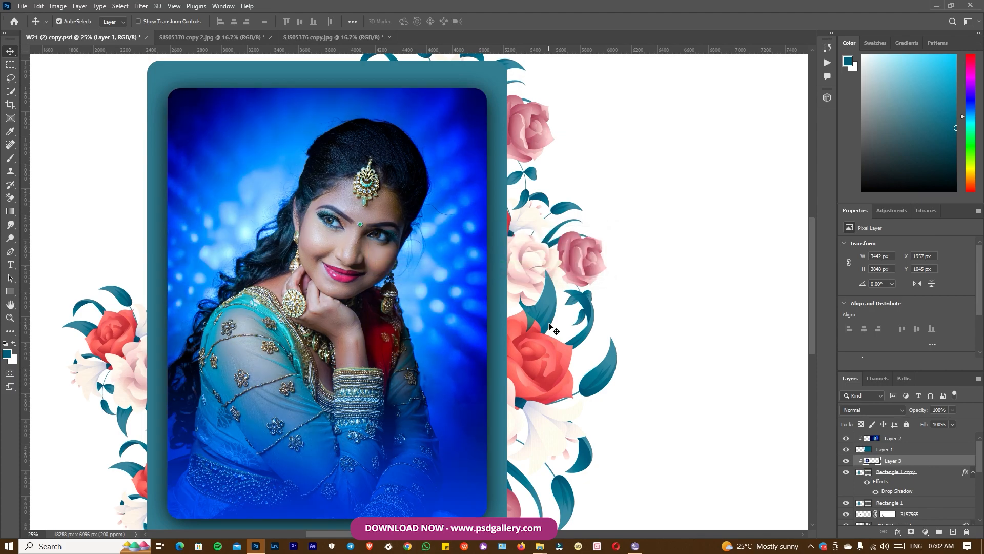
pyautogui.scroll(-2, 476, 306)
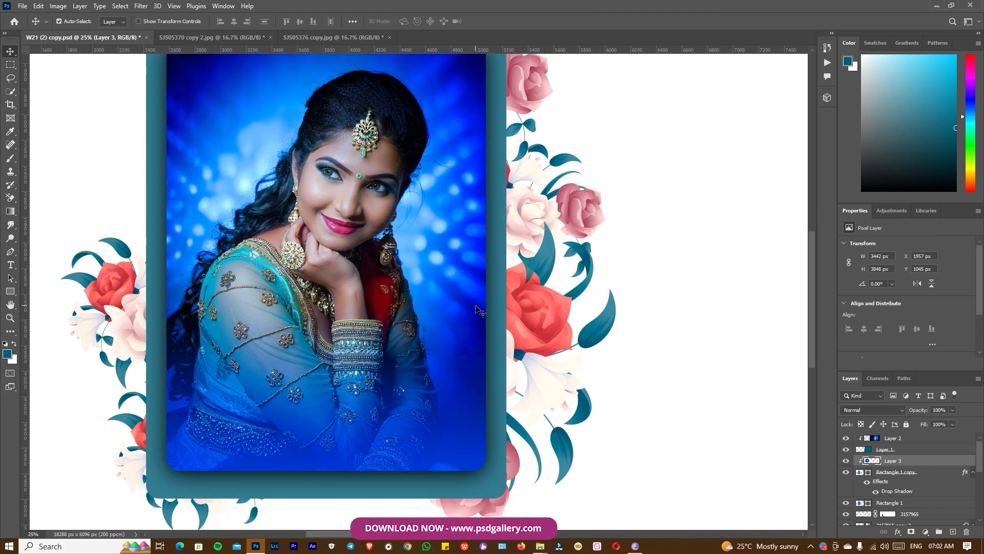
# Extend the splatter mask on Layer 1 by painting near its lower faded edge with a 2700 px soft brush.
pyautogui.hotkey('ctrl', '-')
pyautogui.hotkey('ctrl', '-')
pyautogui.moveTo(609, 314); pyautogui.dragTo(211, 263)
pyautogui.moveTo(354, 265); pyautogui.dragTo(474, 283)
pyautogui.moveTo(315, 262); pyautogui.dragTo(411, 277)
pyautogui.moveTo(468, 308); pyautogui.dragTo(339, 274)
pyautogui.rightClick(514, 353)
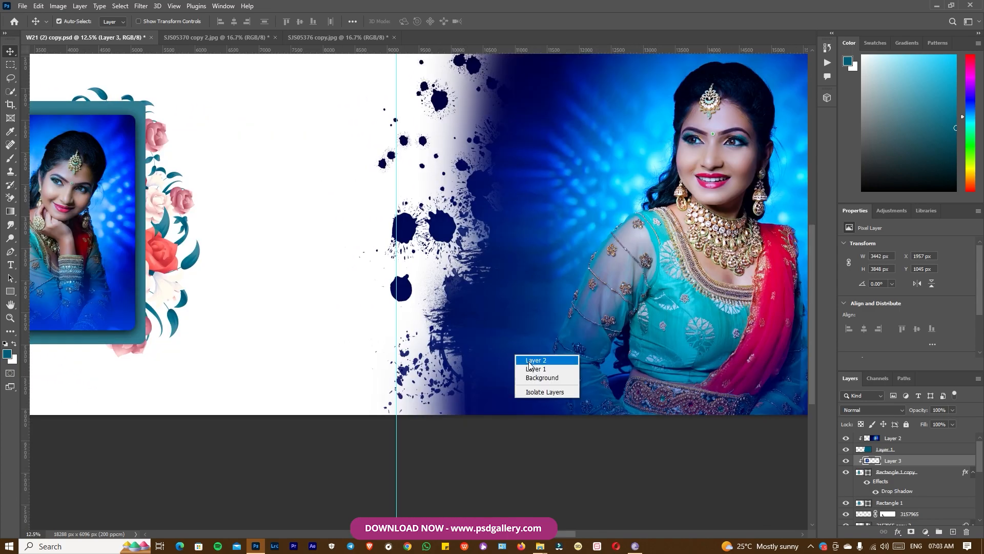
pyautogui.click(519, 359)
pyautogui.rightClick(496, 313)
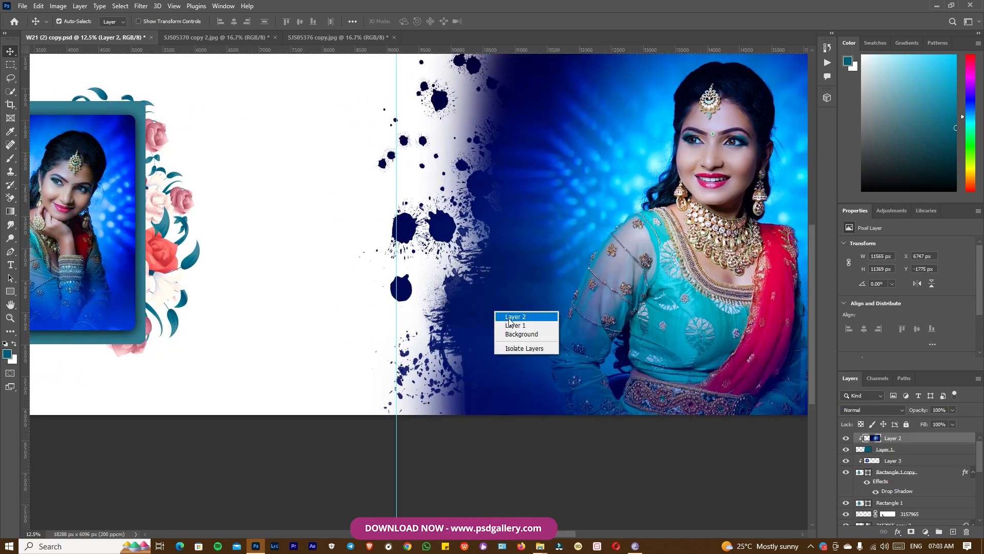
pyautogui.click(515, 325)
pyautogui.press('b')
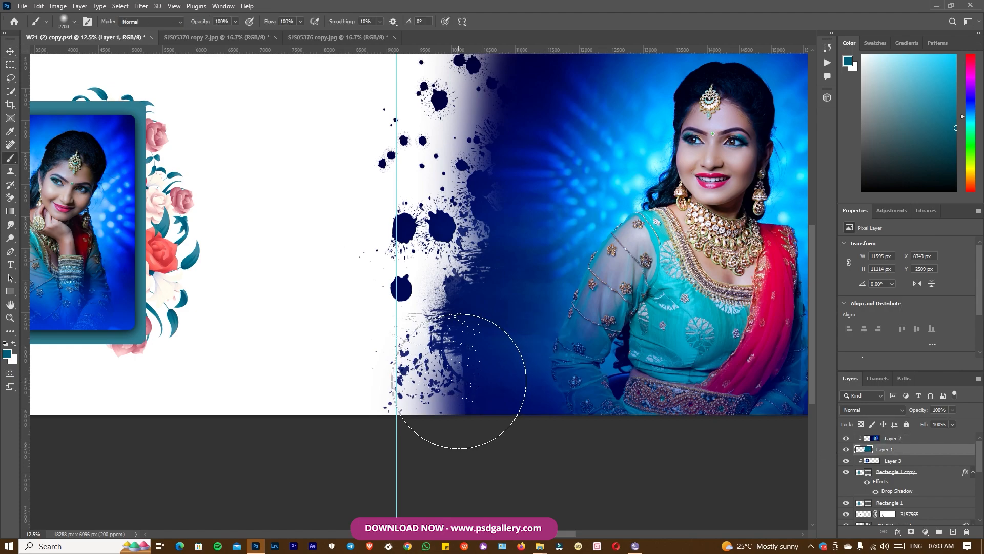
pyautogui.click(457, 409)
pyautogui.moveTo(525, 239); pyautogui.dragTo(499, 349)
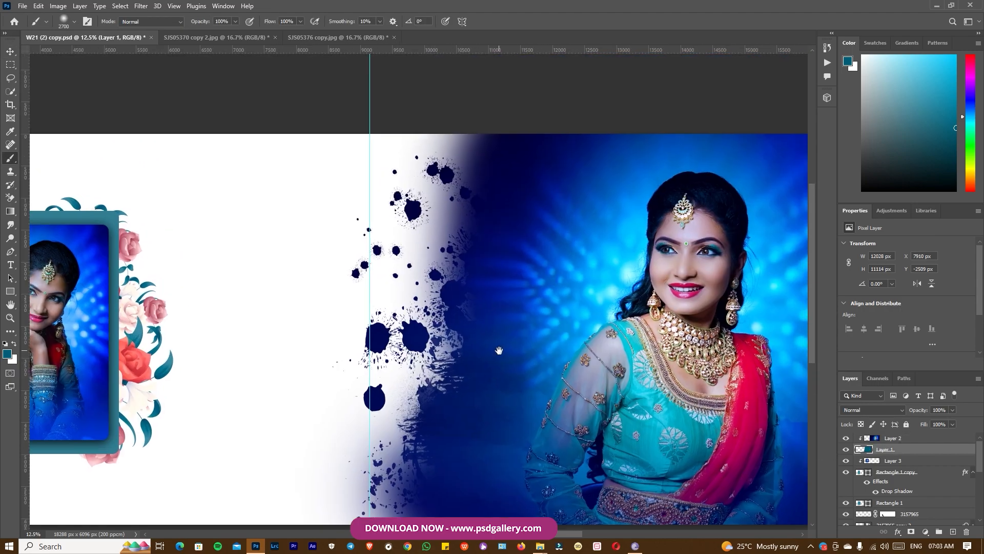
# Reposition the main bridal portrait on Layer 2 within the splatter mask to about X 7109 px, Y -1854 px.
pyautogui.moveTo(636, 304)
pyautogui.mouseDown()
pyautogui.moveTo(462, 264)
pyautogui.moveTo(359, 265)
pyautogui.mouseUp()
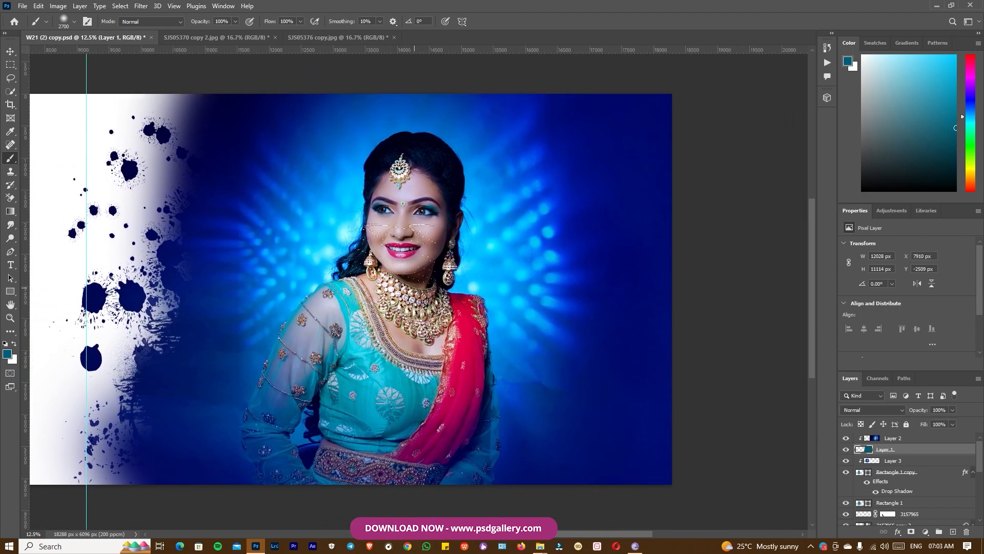
pyautogui.press('v')
pyautogui.rightClick(444, 301)
pyautogui.click(455, 306)
pyautogui.moveTo(456, 307); pyautogui.dragTo(462, 305)
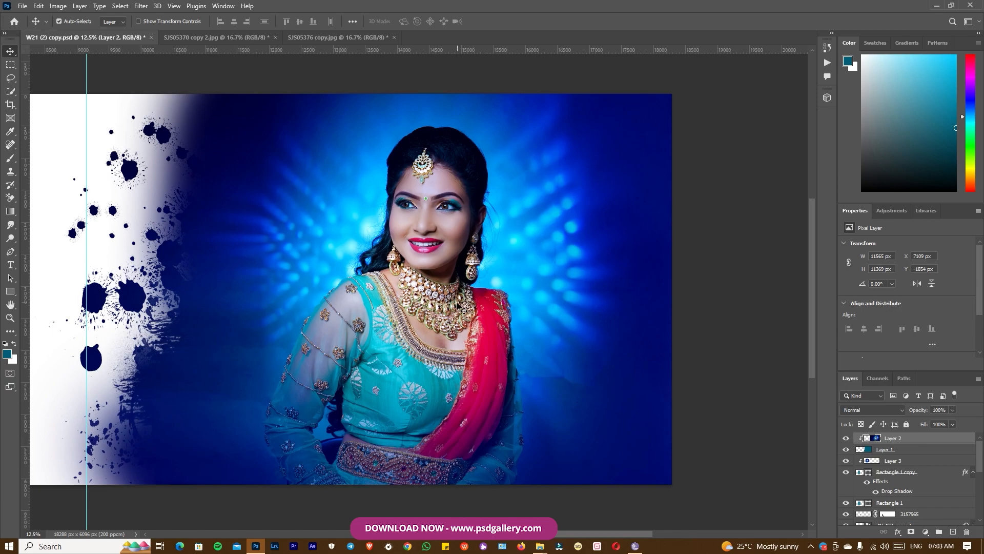
pyautogui.moveTo(345, 300); pyautogui.dragTo(467, 306)
pyautogui.rightClick(584, 220)
pyautogui.click(593, 226)
pyautogui.moveTo(643, 282); pyautogui.dragTo(649, 302)
pyautogui.rightClick(575, 322)
pyautogui.click(594, 329)
# Select a full-height strip over the portrait's faded inner side, stretch it outward to about 158% width, and deselect.
pyautogui.press('m')
pyautogui.moveTo(125, 90); pyautogui.dragTo(350, 545)
pyautogui.scroll(4, 361, 478)
pyautogui.scroll(2, 334, 399)
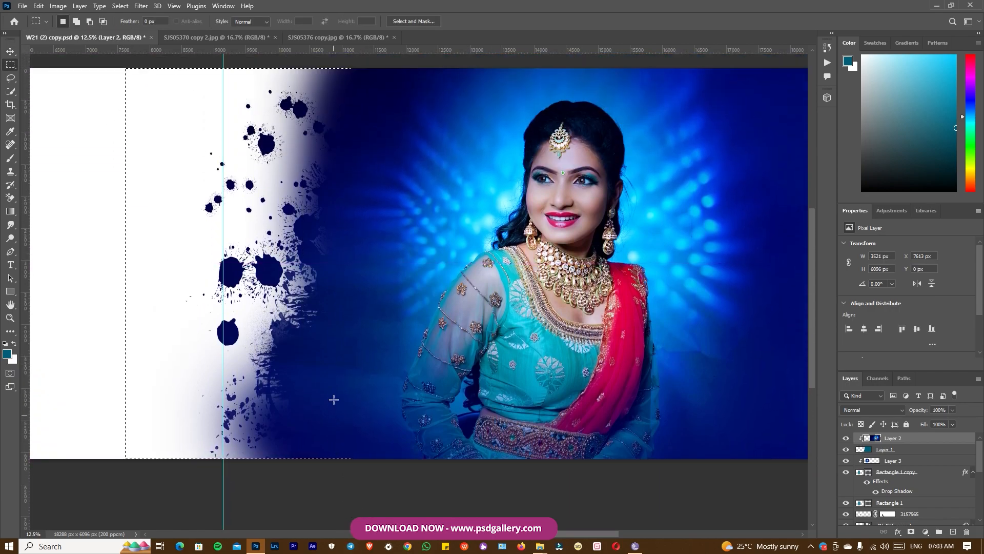
pyautogui.hotkey('ctrl', 't')
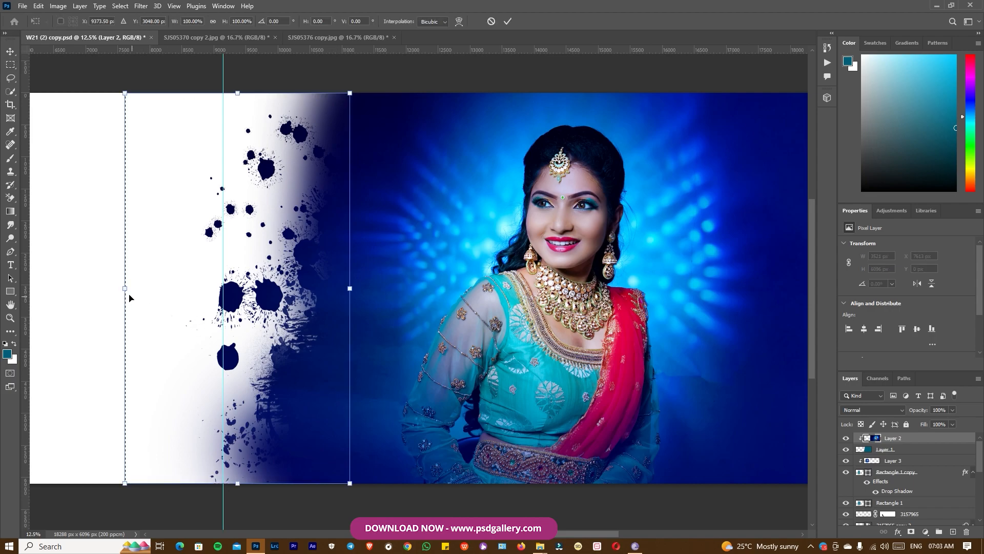
pyautogui.moveTo(125, 288); pyautogui.dragTo(21, 288)
pyautogui.press('Return')
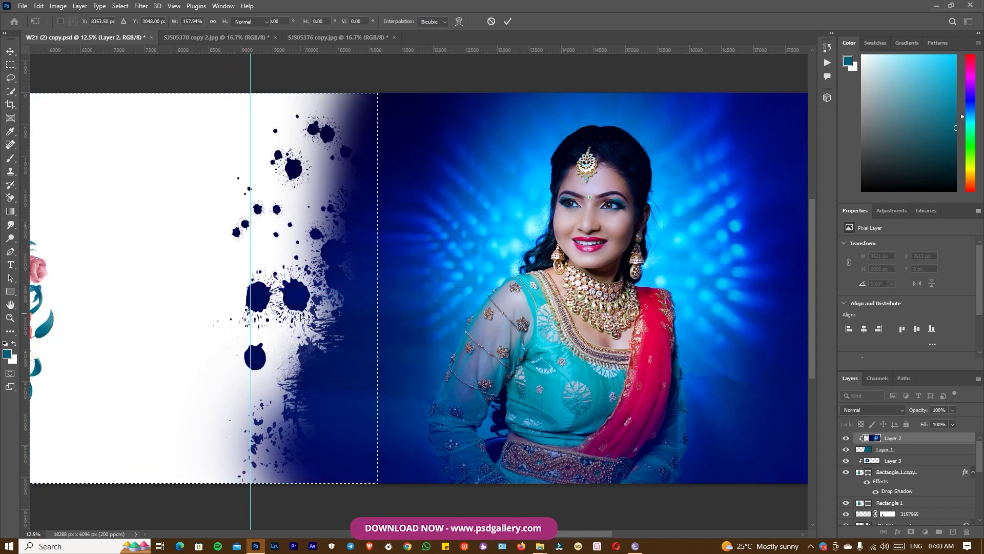
pyautogui.hotkey('ctrl', 'd')
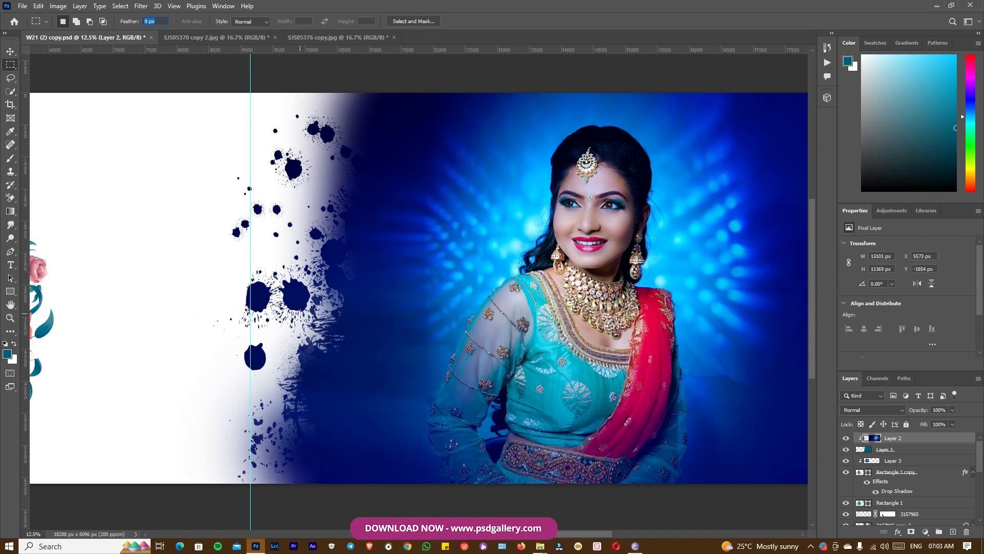
pyautogui.click(628, 337)
pyautogui.click(496, 206)
pyautogui.click(557, 321)
pyautogui.click(486, 209)
# Brighten the main portrait on Layer 2 with Levels, setting the white input level to 242.
pyautogui.click(10, 52)
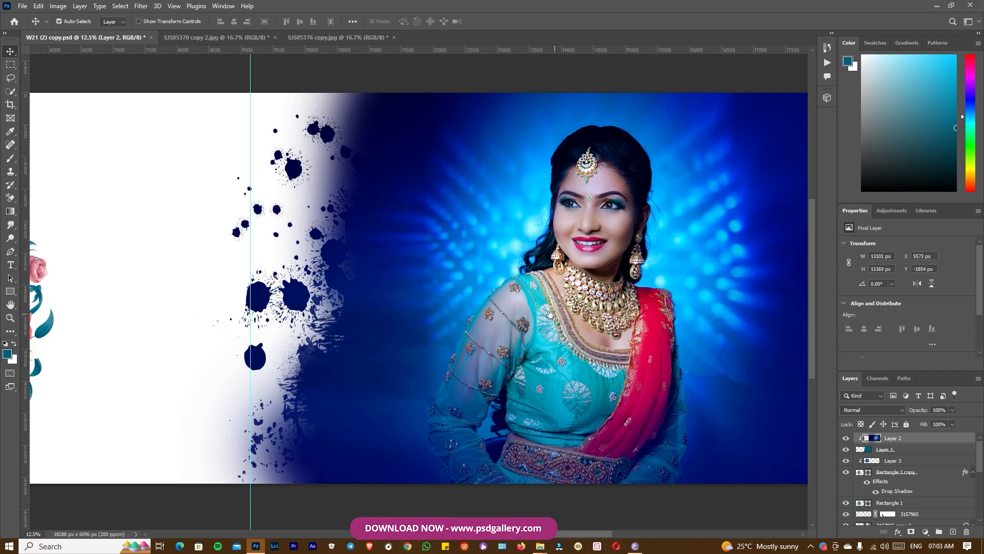
pyautogui.moveTo(550, 314); pyautogui.dragTo(451, 347)
pyautogui.scroll(3, 458, 261)
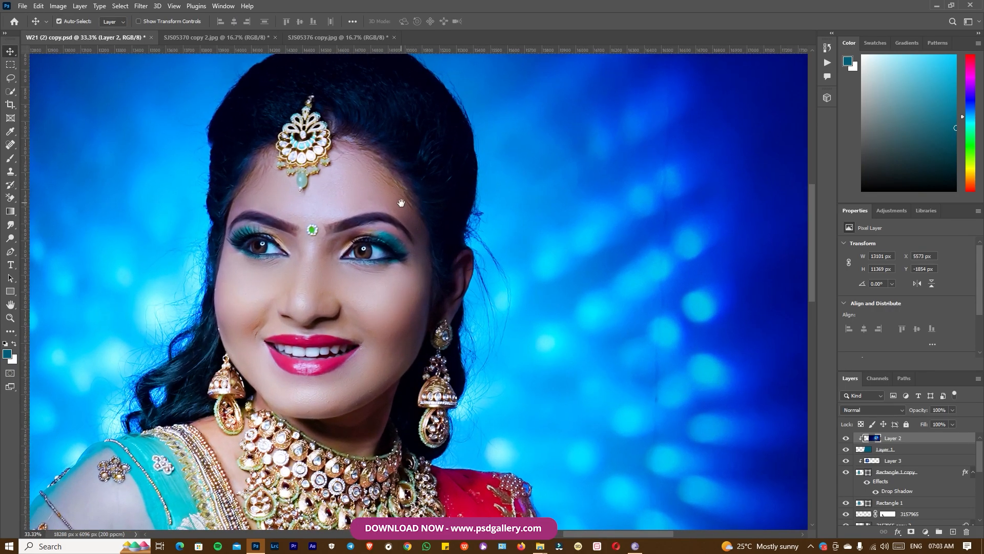
pyautogui.moveTo(401, 203); pyautogui.dragTo(424, 250)
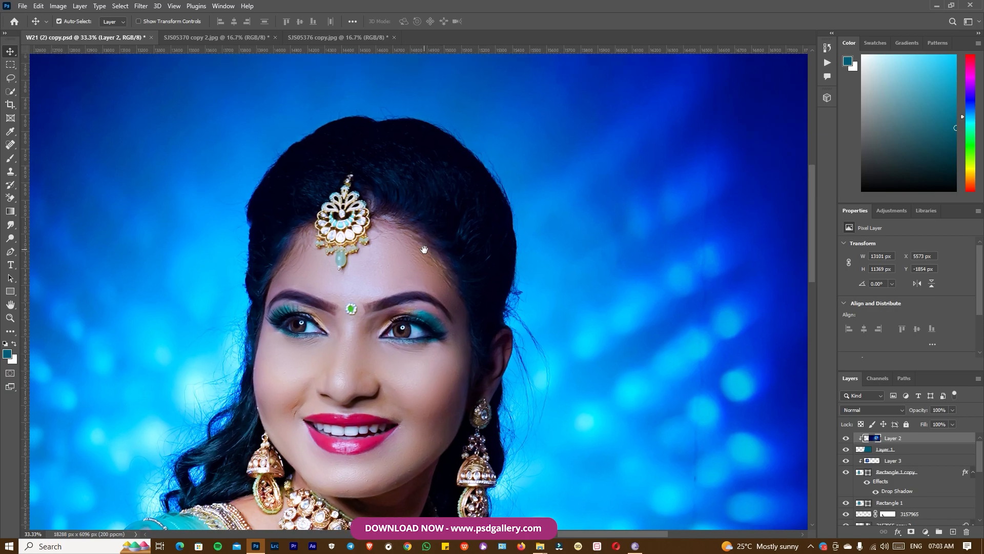
pyautogui.scroll(-1, 444, 275)
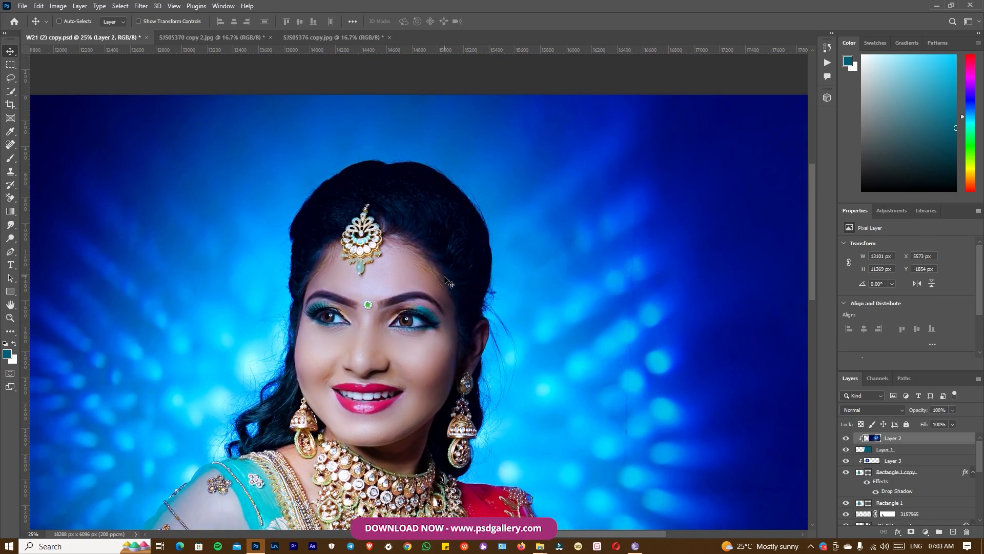
pyautogui.hotkey('ctrl', 'l')
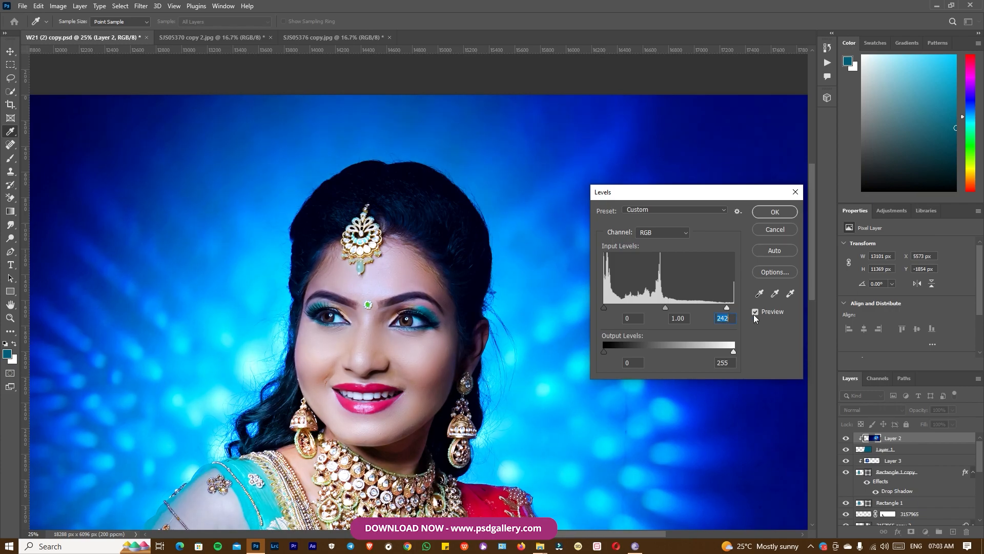
pyautogui.click(776, 212)
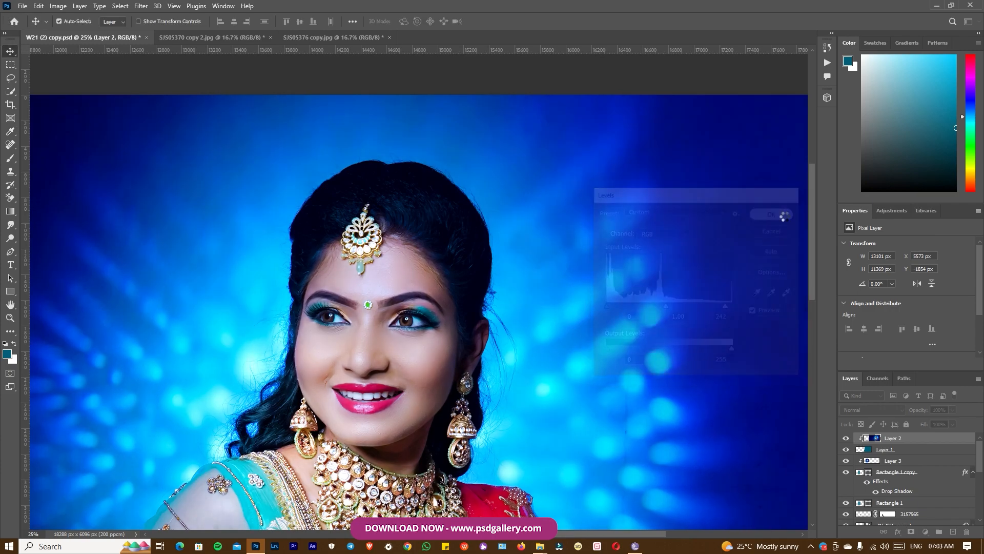
# Remove the thin vertical line in the blue bokeh background beside the bride with the Content-Aware Spot Healing Brush.
pyautogui.scroll(-1, 600, 288)
pyautogui.scroll(2, 615, 432)
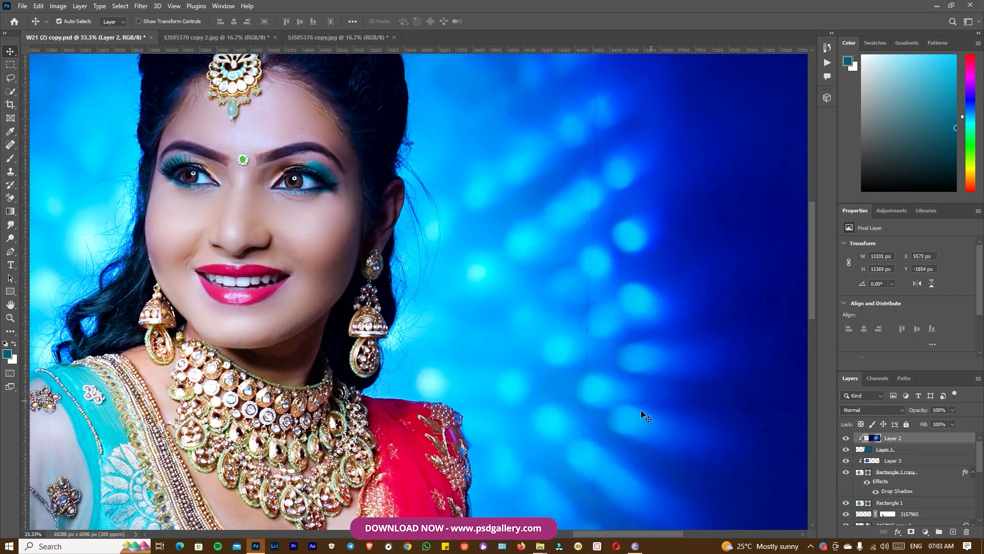
pyautogui.press('j')
pyautogui.moveTo(583, 426); pyautogui.dragTo(583, 433)
pyautogui.moveTo(584, 338); pyautogui.dragTo(584, 375)
pyautogui.moveTo(585, 326); pyautogui.dragTo(584, 355)
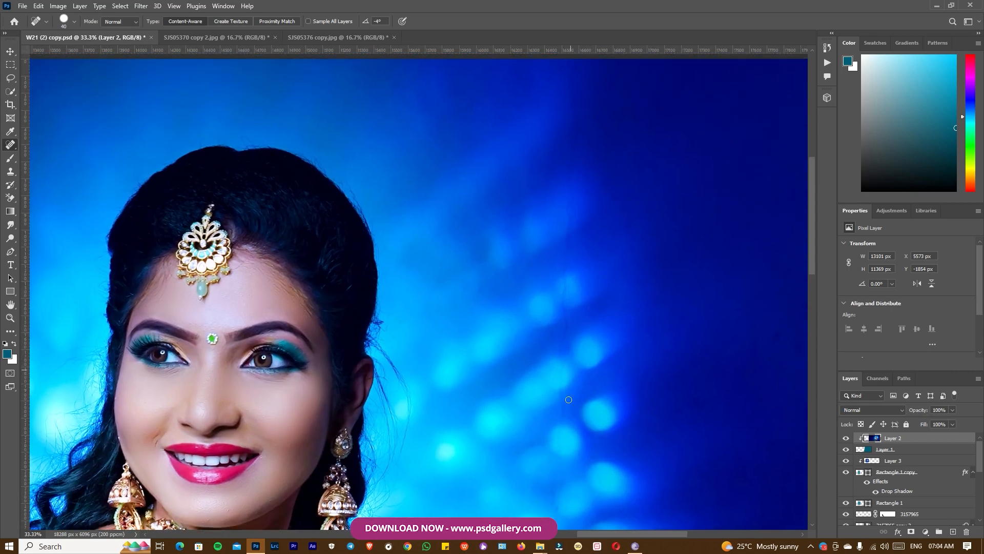
pyautogui.moveTo(558, 455)
pyautogui.mouseDown()
pyautogui.moveTo(567, 169)
pyautogui.moveTo(575, 148)
pyautogui.moveTo(588, 153)
pyautogui.mouseUp()
pyautogui.scroll(2, 595, 164)
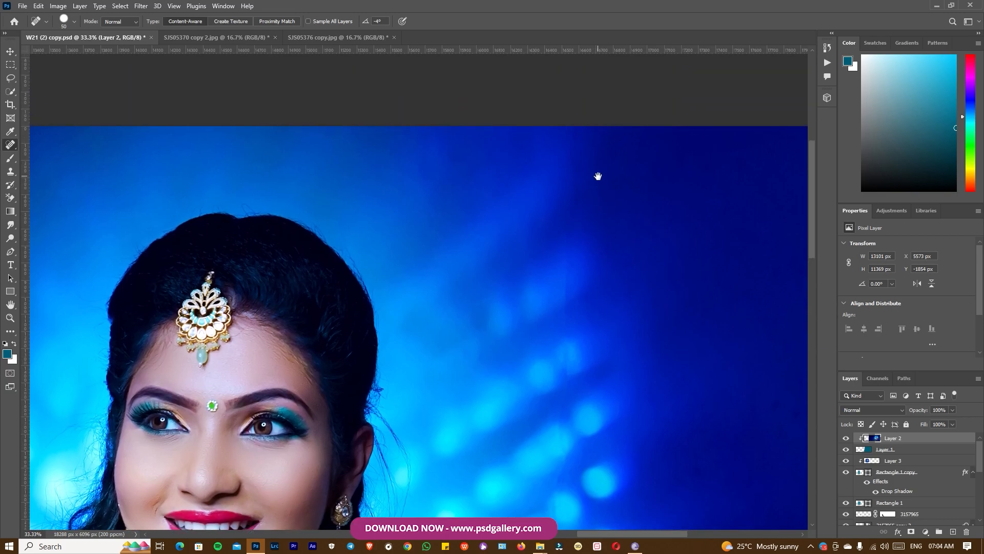
# Review the spread, checking the main portrait, the splatter edge and the floral framed photo.
pyautogui.hotkey('ctrl', '-')
pyautogui.hotkey('ctrl', '-')
pyautogui.hotkey('ctrl', '-')
pyautogui.hotkey('ctrl', '-')
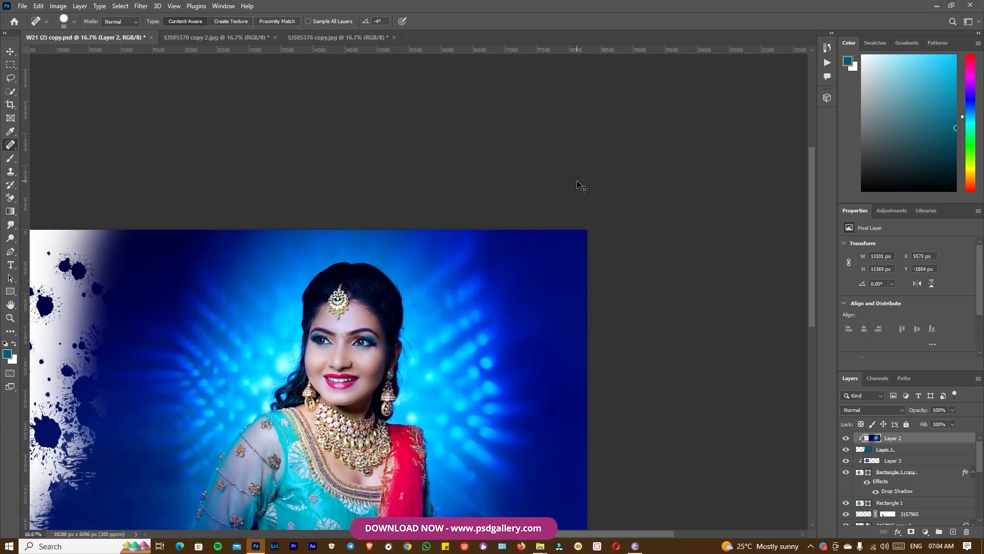
pyautogui.moveTo(279, 305); pyautogui.dragTo(380, 228)
pyautogui.moveTo(218, 256); pyautogui.dragTo(365, 275)
pyautogui.hotkey('ctrl', '+')
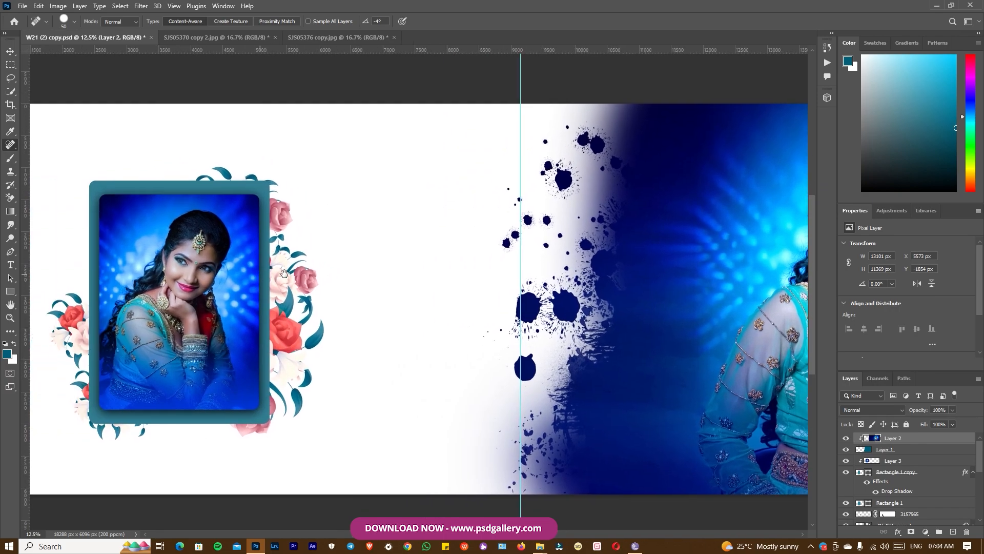
pyautogui.hotkey('ctrl', '+')
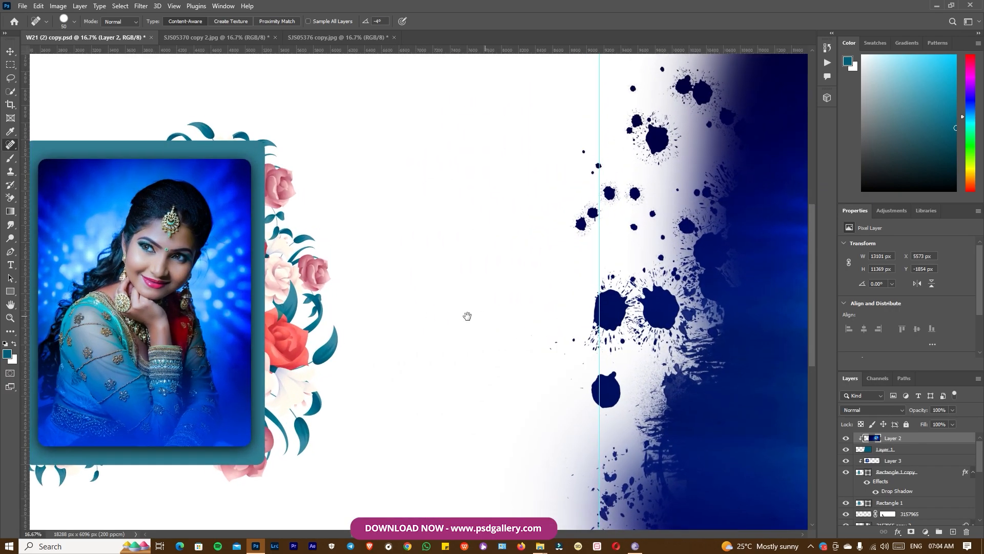
pyautogui.moveTo(468, 316); pyautogui.dragTo(422, 314)
pyautogui.hotkey('ctrl', '-')
pyautogui.moveTo(339, 300); pyautogui.dragTo(403, 300)
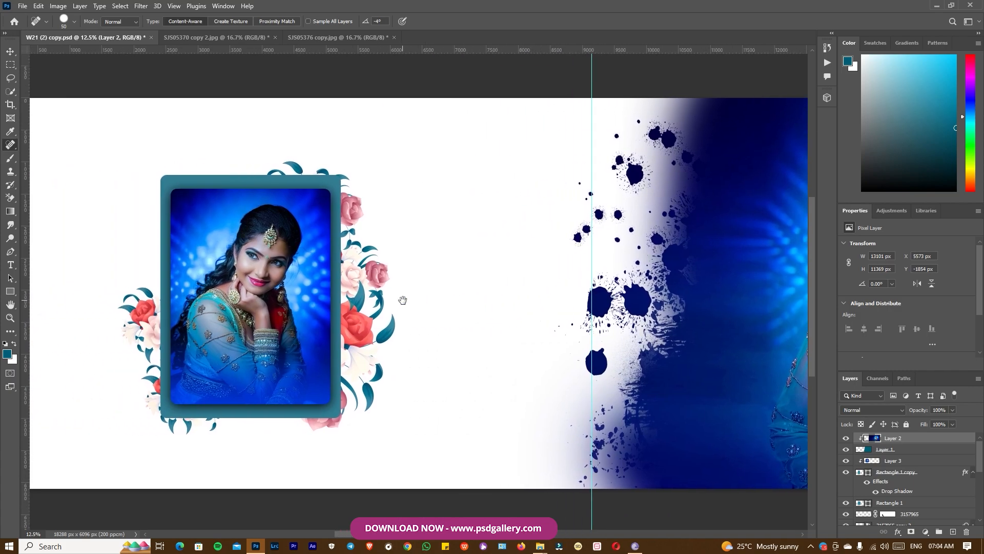
# Select the framed photo together with its rounded rectangle and scale both proportionally to 102.71%.
pyautogui.press('v')
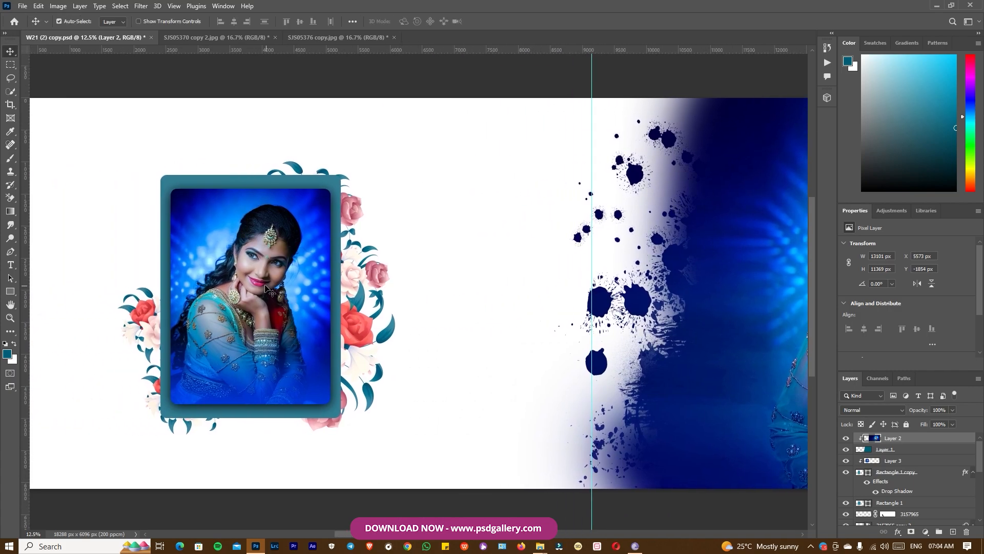
pyautogui.rightClick(254, 285)
pyautogui.click(264, 289)
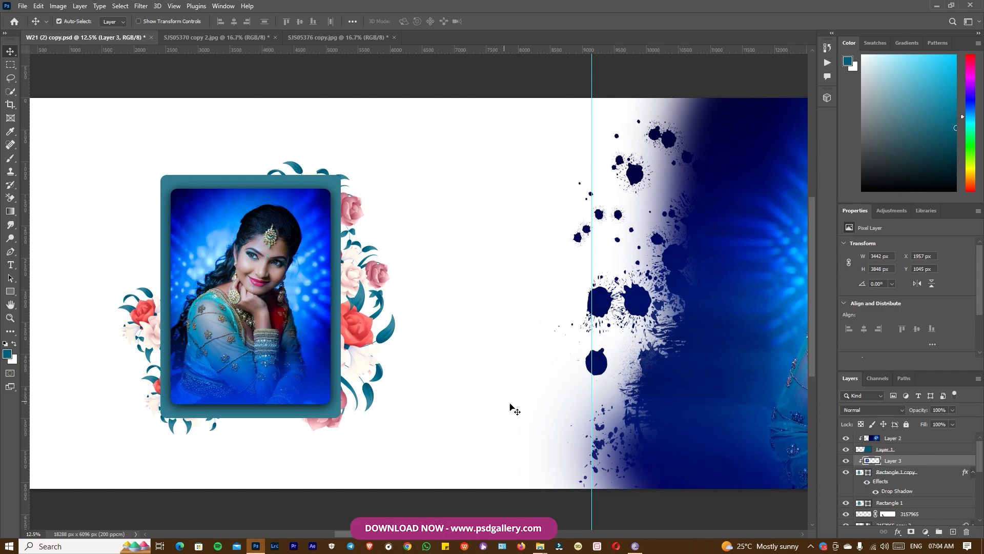
pyautogui.rightClick(271, 271)
pyautogui.click(280, 280)
pyautogui.click(890, 472)
pyautogui.hotkey('ctrl', 't')
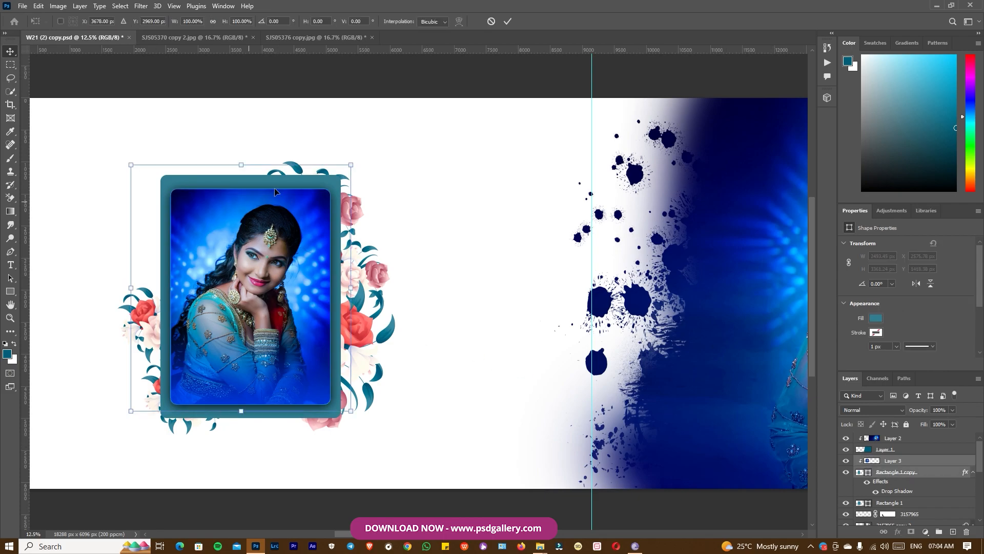
pyautogui.moveTo(351, 164); pyautogui.dragTo(357, 171)
pyautogui.press('Return')
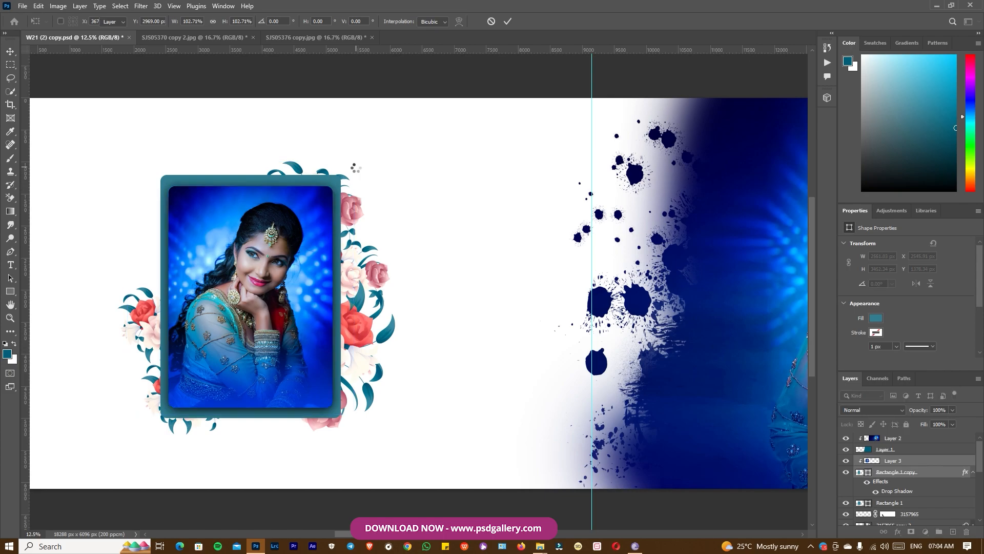
# Lighten the bride in the framed photo on Layer 3 using the 2200 px Dodge tool, Midtones at 40% exposure.
pyautogui.click(423, 304)
pyautogui.moveTo(357, 324); pyautogui.dragTo(372, 322)
pyautogui.rightClick(285, 331)
pyautogui.click(303, 339)
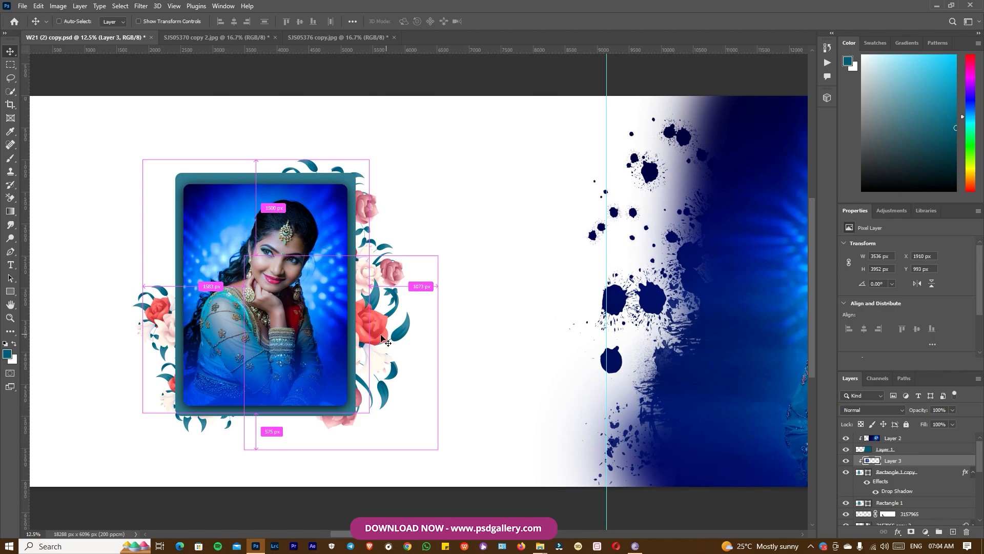
pyautogui.press('o')
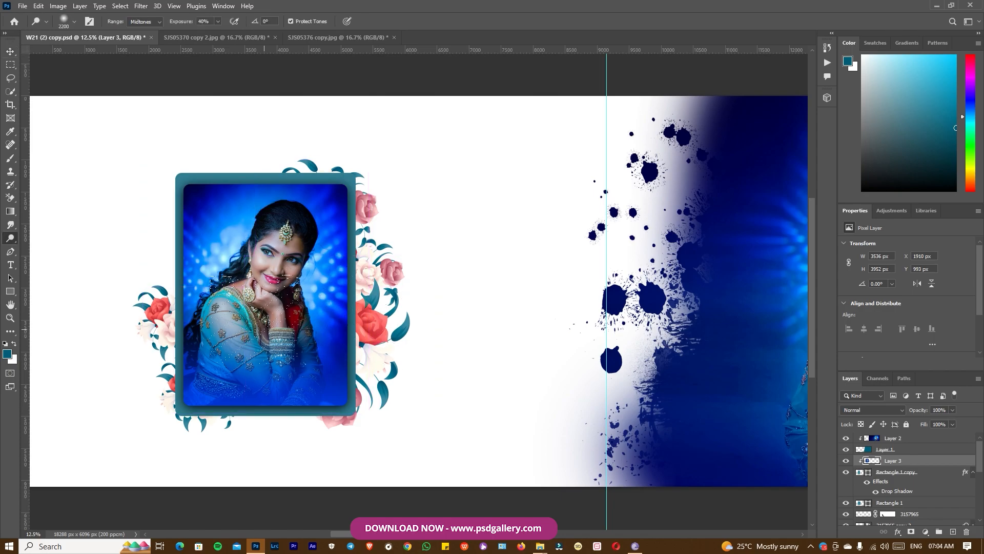
pyautogui.moveTo(254, 318); pyautogui.dragTo(304, 327)
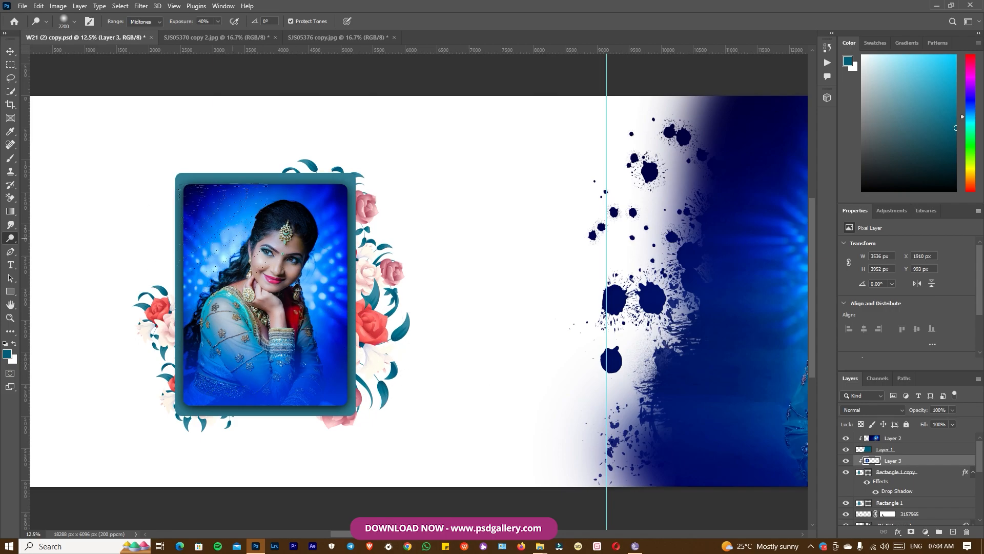
# Add the text "Bride" in 31 pt Open Sans on the white area between the floral frame and the splatter.
pyautogui.press('v')
pyautogui.rightClick(429, 247)
pyautogui.click(440, 251)
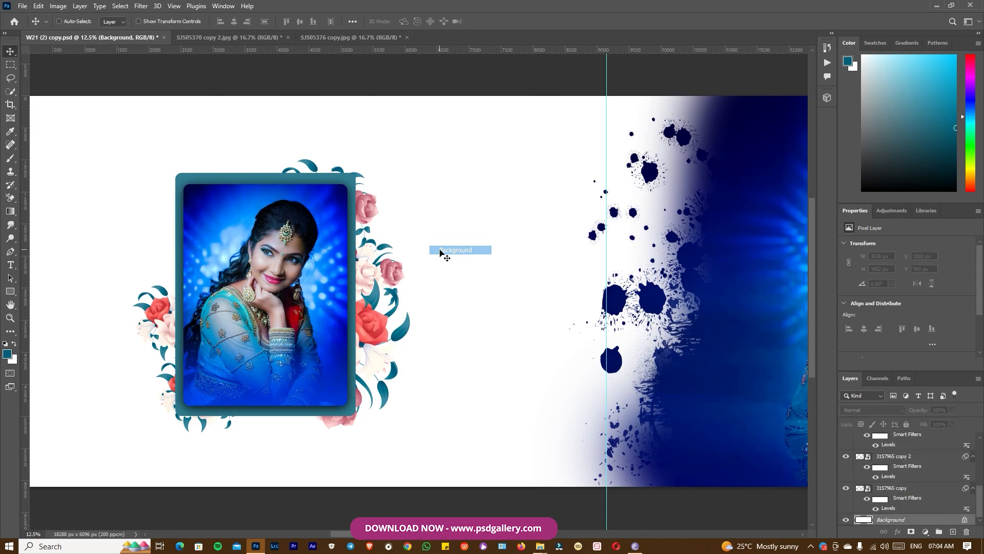
pyautogui.hotkey('ctrl', '+')
pyautogui.moveTo(516, 291); pyautogui.dragTo(443, 291)
pyautogui.rightClick(388, 246)
pyautogui.click(400, 250)
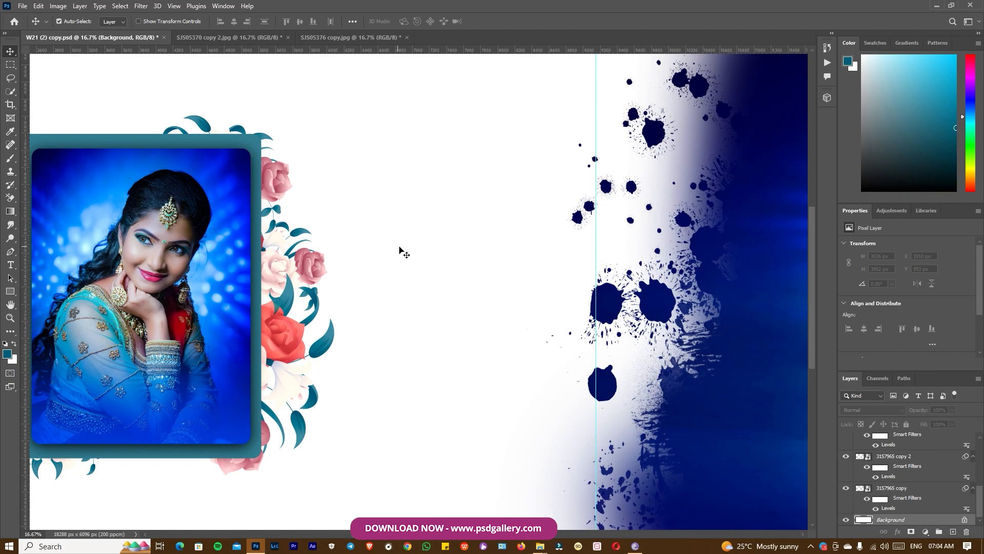
pyautogui.press('t')
pyautogui.click(396, 234)
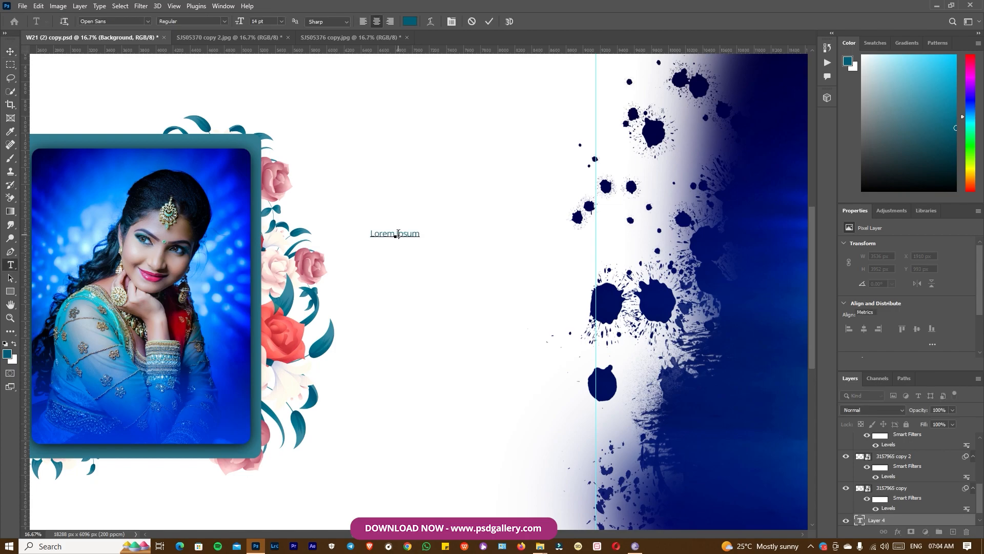
pyautogui.moveTo(242, 21); pyautogui.dragTo(259, 21)
pyautogui.write('B')
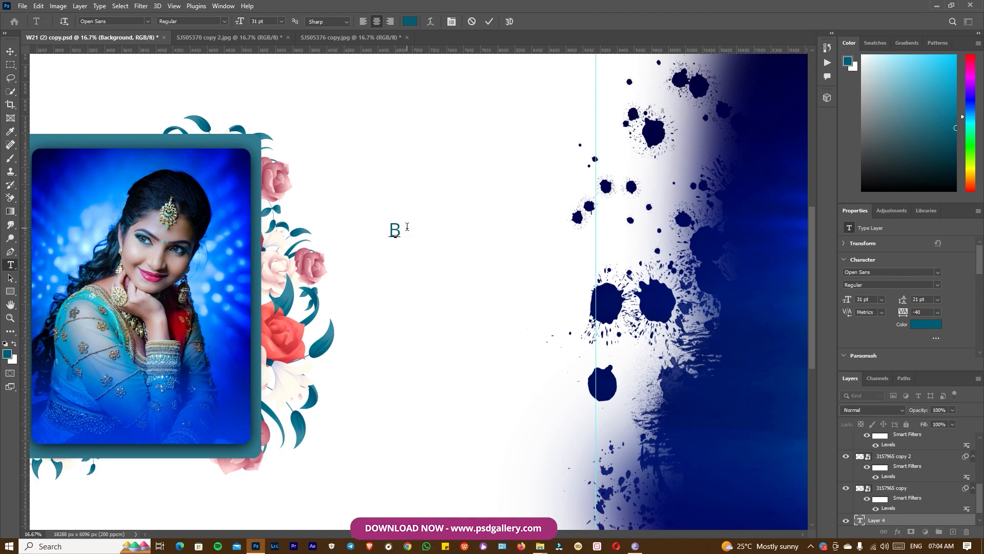
pyautogui.write('ride')
# Change the "Bride" text to the Nature Beauty Personal Use font and shift it slightly within the white area.
pyautogui.hotkey('ctrl', 'a')
pyautogui.click(147, 23)
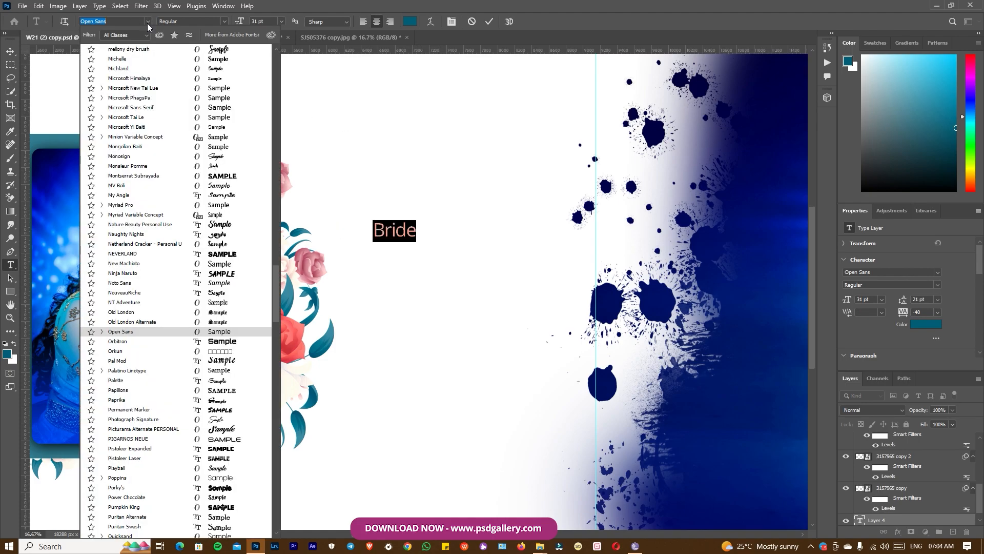
pyautogui.click(234, 229)
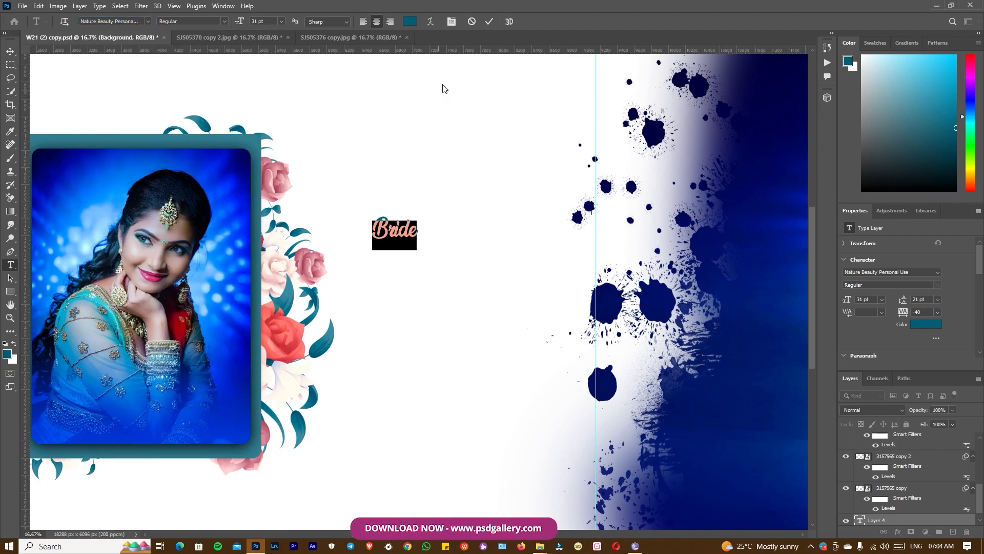
pyautogui.click(488, 21)
pyautogui.press('v')
pyautogui.moveTo(407, 246); pyautogui.dragTo(459, 264)
pyautogui.hotkey('ctrl', '+')
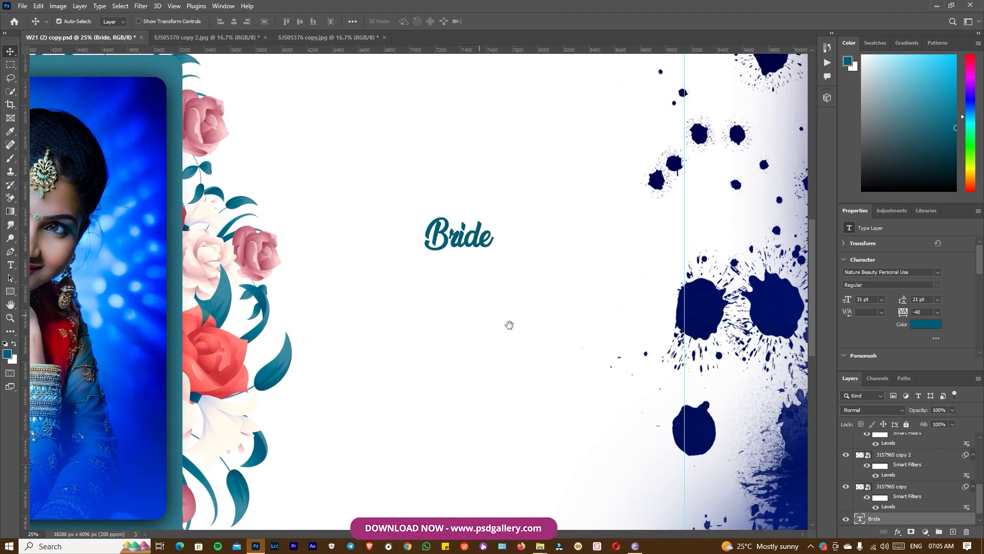
# Start a new text line below the "Bride" title in LEMON MILK Light with dark grey colour 26292a.
pyautogui.moveTo(509, 325); pyautogui.dragTo(471, 336)
pyautogui.press('t')
pyautogui.click(352, 305)
pyautogui.hotkey('ctrl', 'a')
pyautogui.click(147, 21)
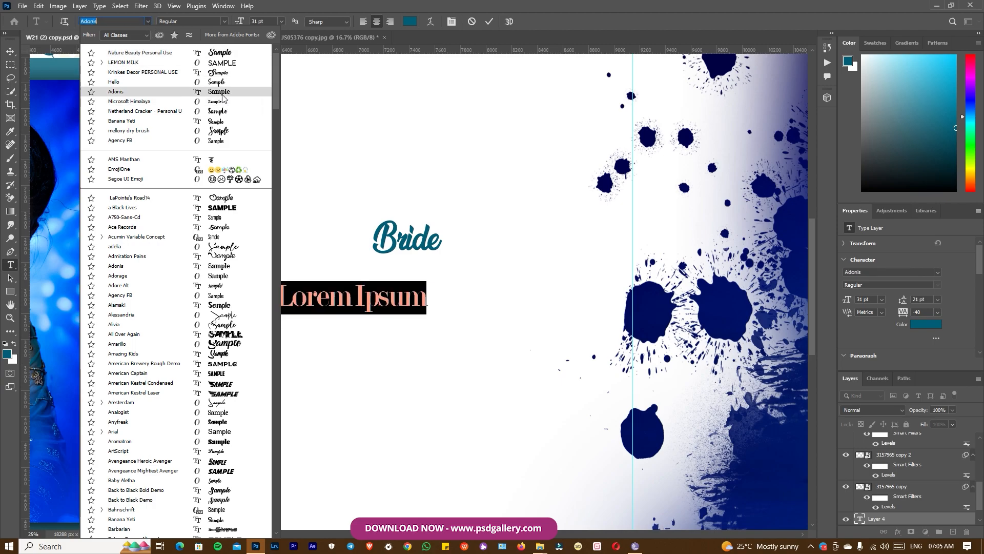
pyautogui.click(220, 62)
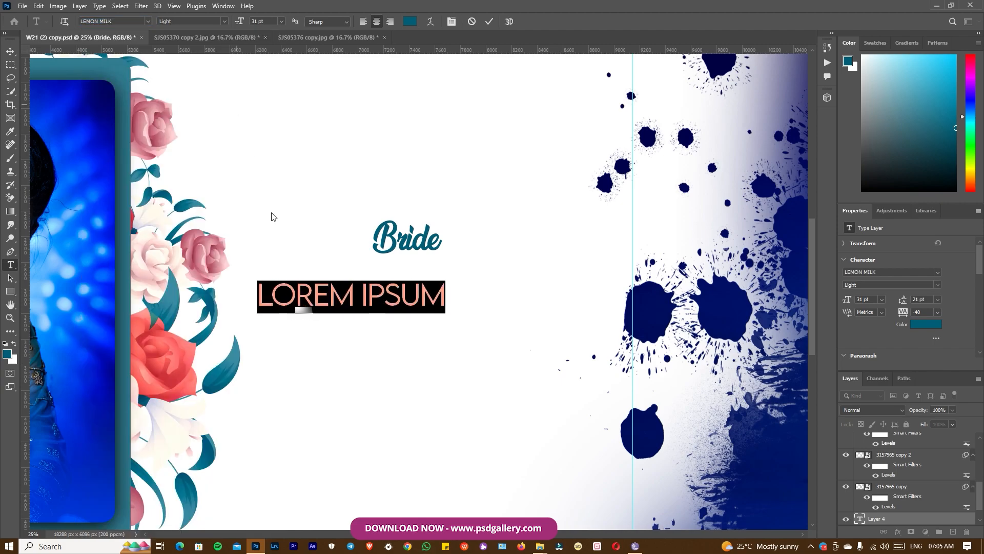
pyautogui.click(410, 21)
pyautogui.click(695, 417)
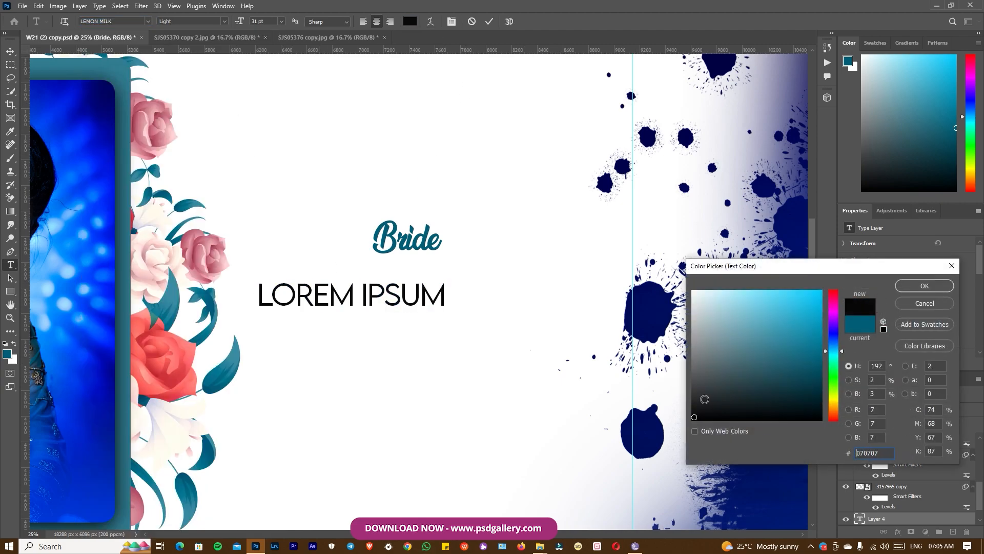
pyautogui.click(704, 401)
pyautogui.click(923, 285)
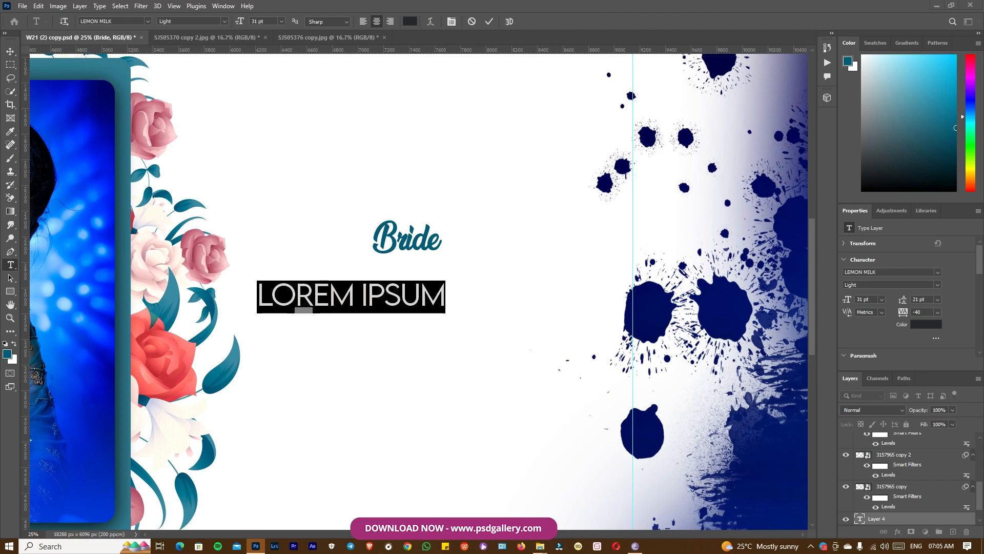
# Enter "A bride is like a flower, delicate and beautiful." at 9 pt and place it centred directly under the "Bride" title.
pyautogui.click(371, 292)
pyautogui.hotkey('ctrl', 'a')
pyautogui.write('LIKE A FLOWER, DELICATE AND BEAUTIFUL')
pyautogui.hotkey('ctrl', 'a')
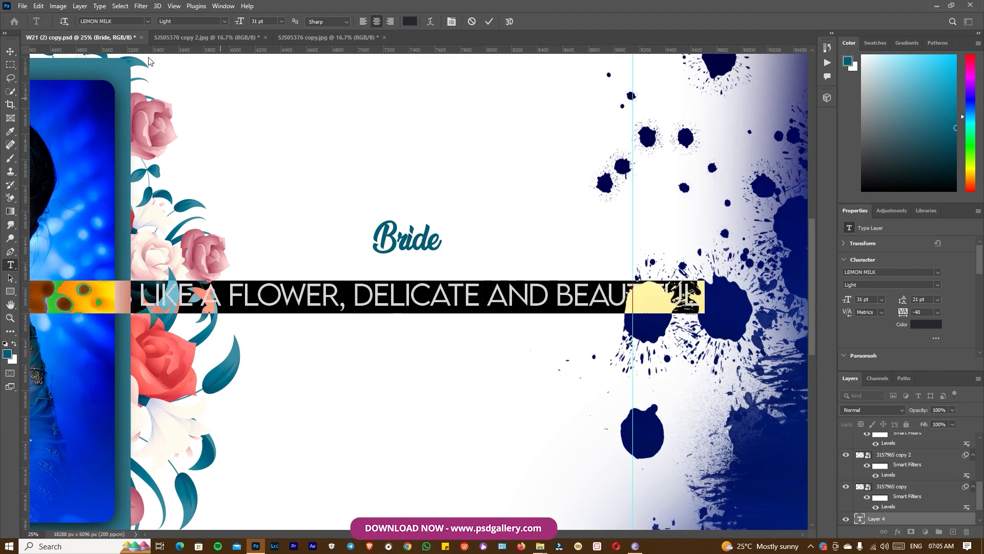
pyautogui.moveTo(238, 21); pyautogui.dragTo(229, 24)
pyautogui.click(488, 21)
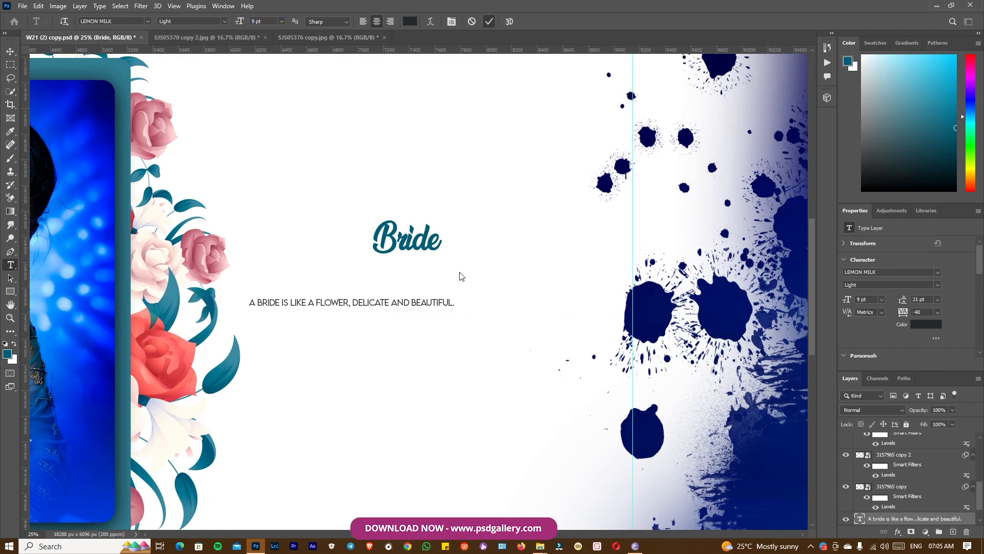
pyautogui.press('v')
pyautogui.moveTo(424, 286); pyautogui.dragTo(451, 270)
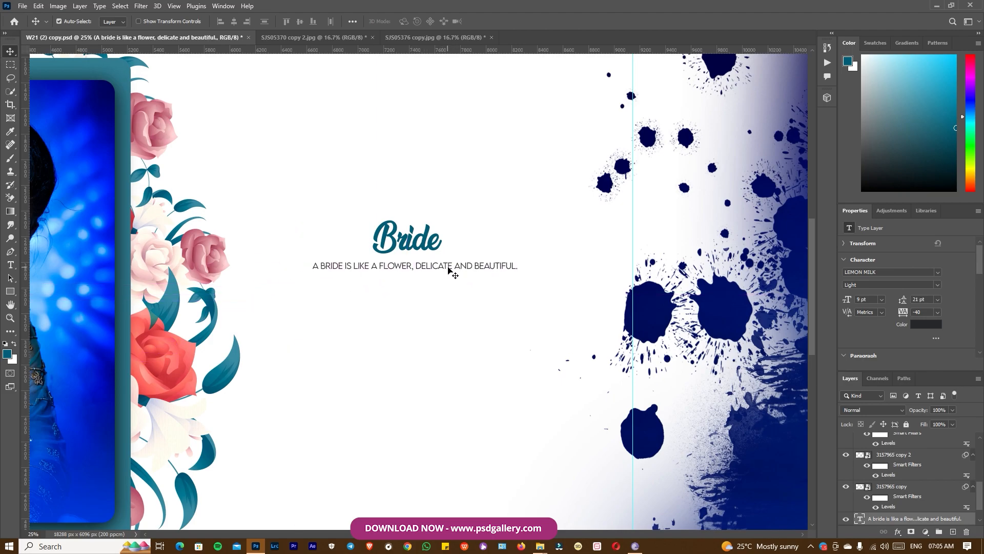
# Add the bride's name as a new text below the tagline in the mellony dry brush font at 25 pt.
pyautogui.press('t')
pyautogui.click(362, 316)
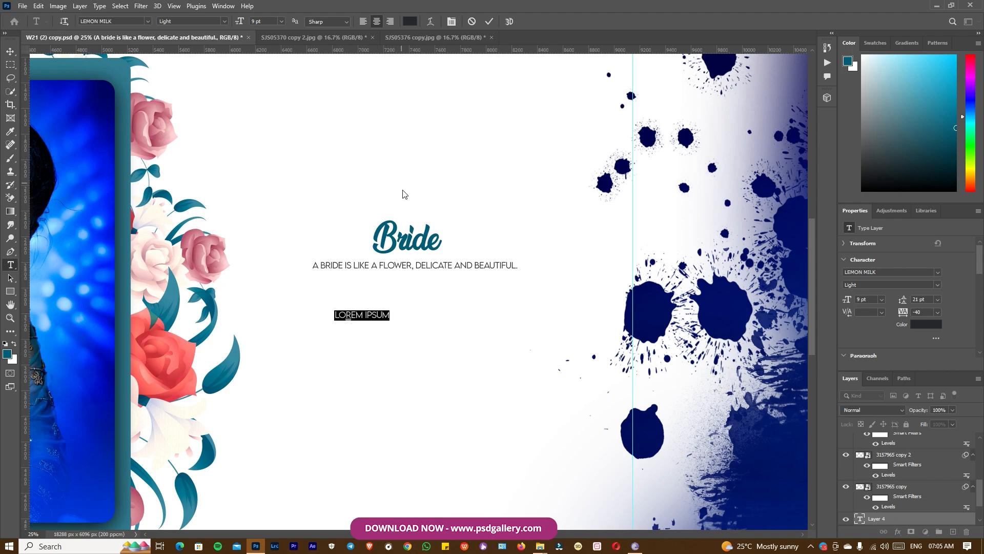
pyautogui.write('Y')
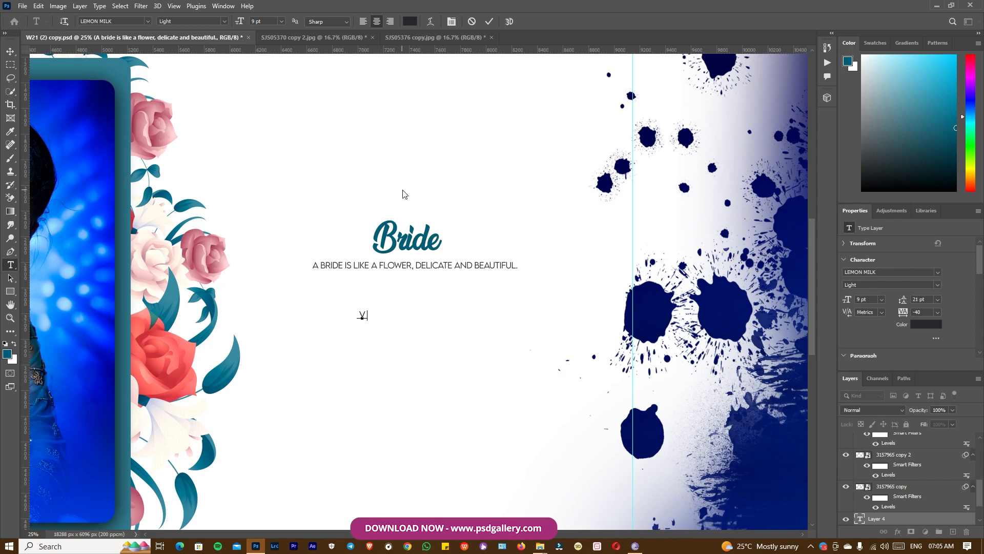
pyautogui.write('ENBA')
pyautogui.hotkey('ctrl', 'a')
pyautogui.click(148, 22)
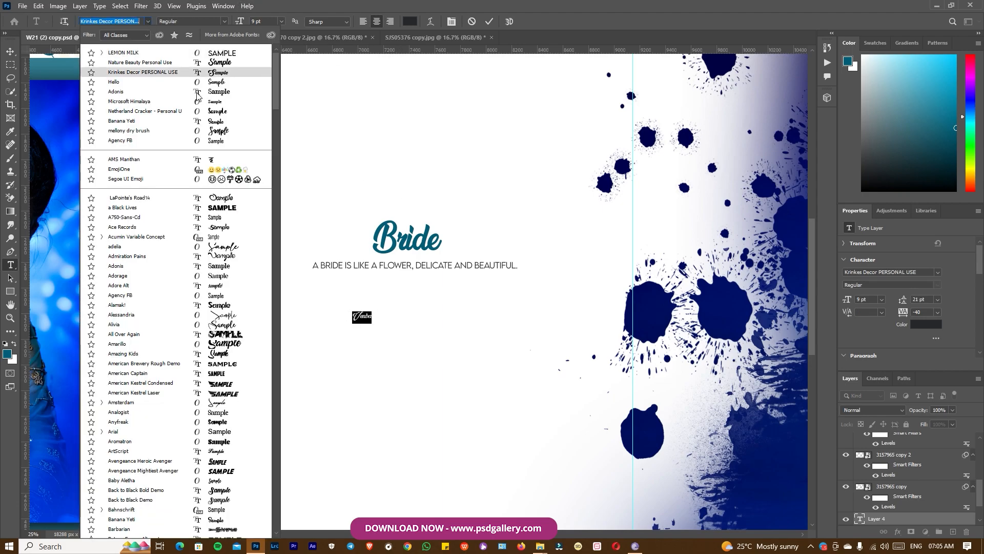
pyautogui.click(218, 131)
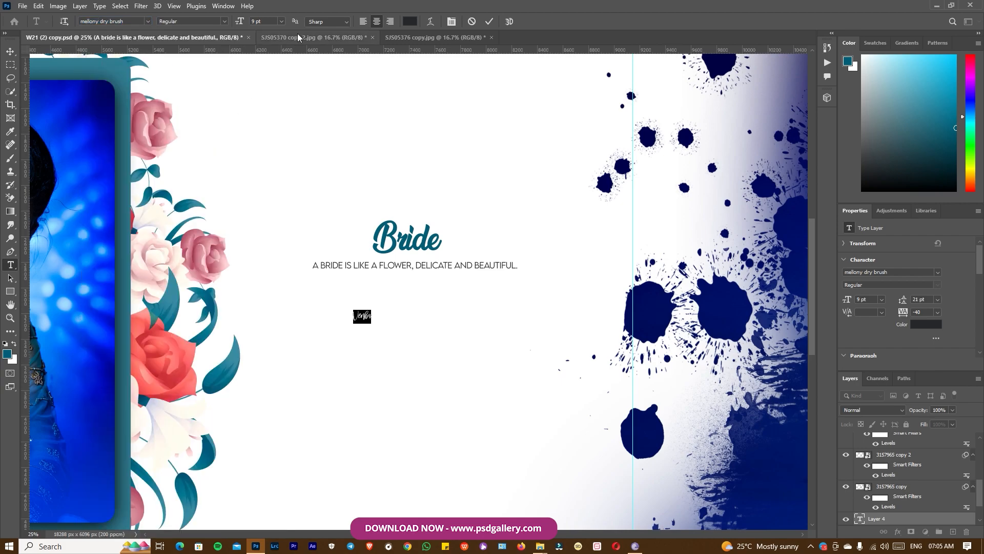
pyautogui.moveTo(239, 26); pyautogui.dragTo(247, 26)
# Colour the bride's name teal 005e76, sampled from the "Bride" title.
pyautogui.click(370, 311)
pyautogui.hotkey('ctrl', 'a')
pyautogui.click(411, 22)
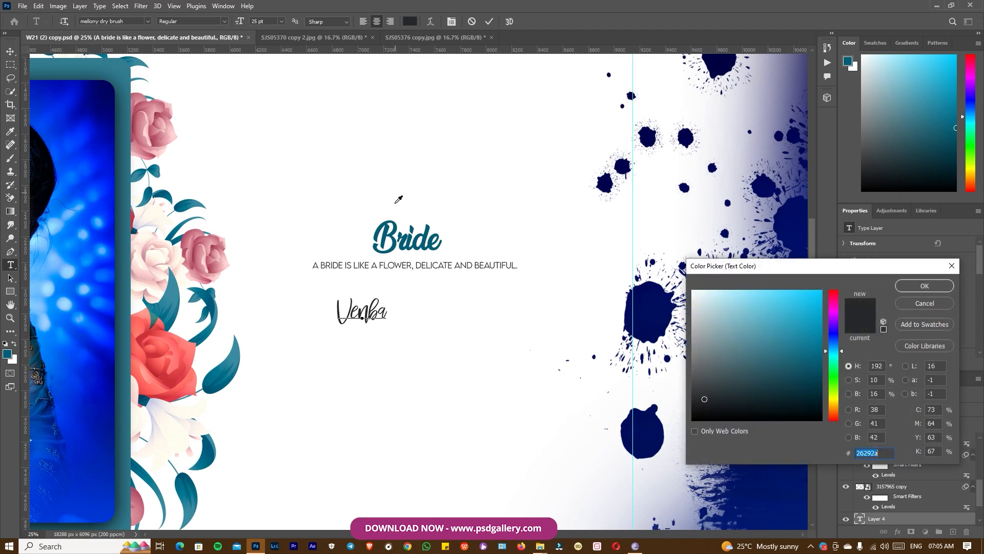
pyautogui.click(394, 224)
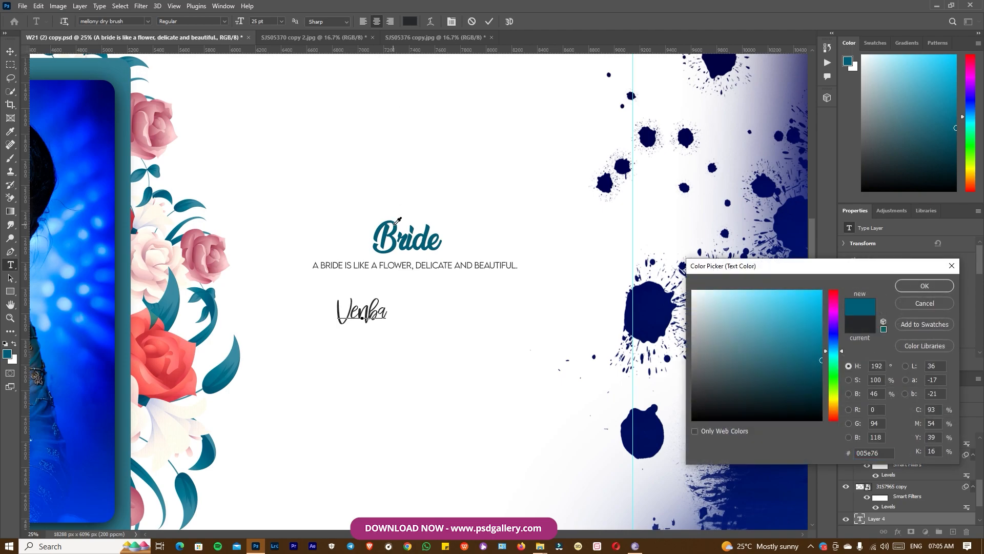
pyautogui.click(905, 286)
# Set the bride's name in the Amarillo font and move it to the centre beneath the tagline.
pyautogui.click(148, 21)
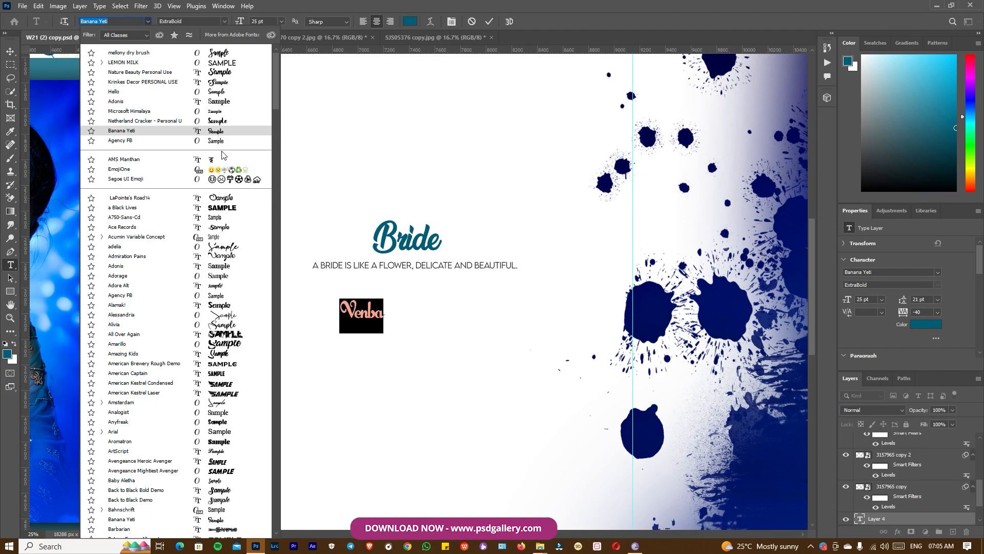
pyautogui.click(233, 345)
pyautogui.click(489, 22)
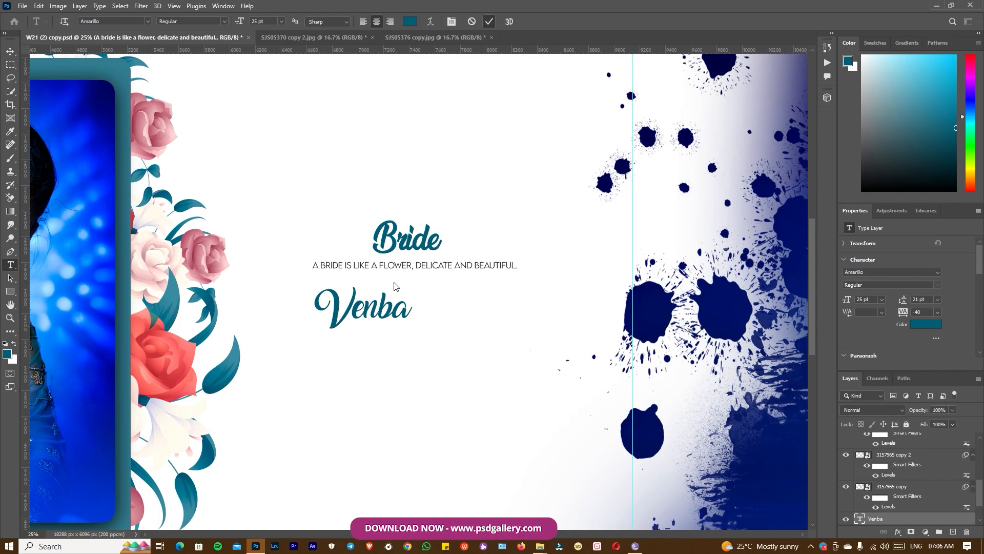
pyautogui.press('v')
pyautogui.moveTo(360, 333); pyautogui.dragTo(405, 323)
# Open the full character settings for the bride's name and set its size to 21 pt.
pyautogui.press('t')
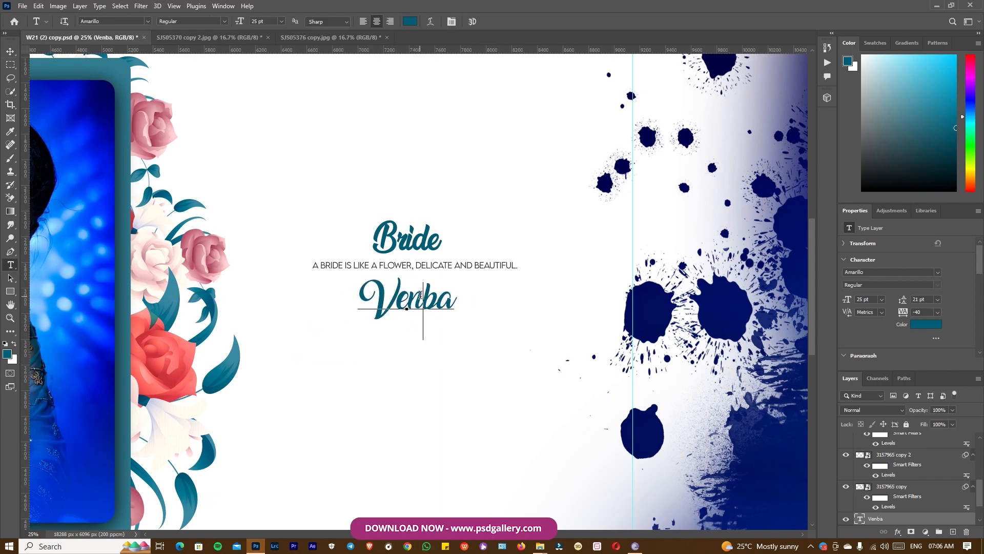
pyautogui.press('Return')
pyautogui.click(222, 6)
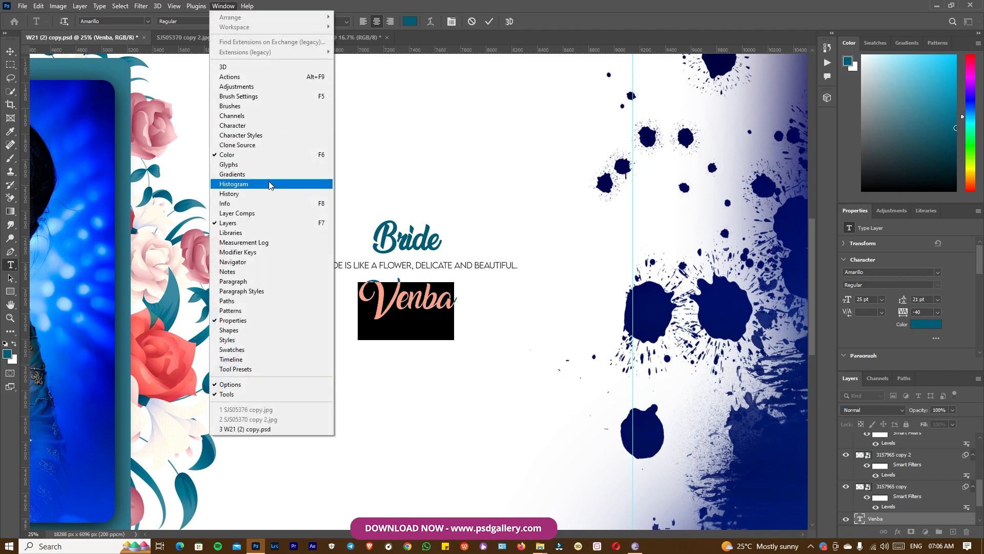
pyautogui.click(232, 125)
pyautogui.moveTo(603, 76); pyautogui.dragTo(601, 75)
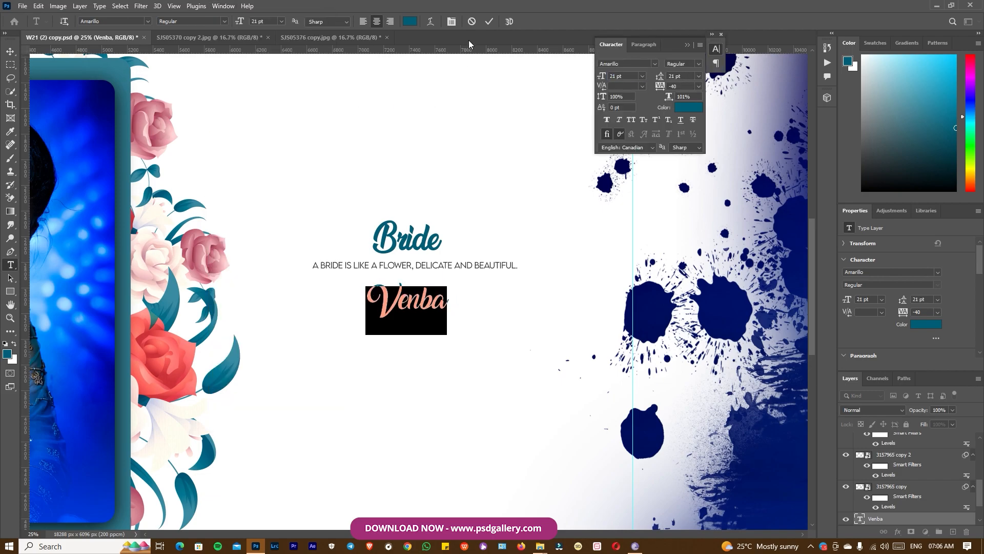
pyautogui.click(489, 21)
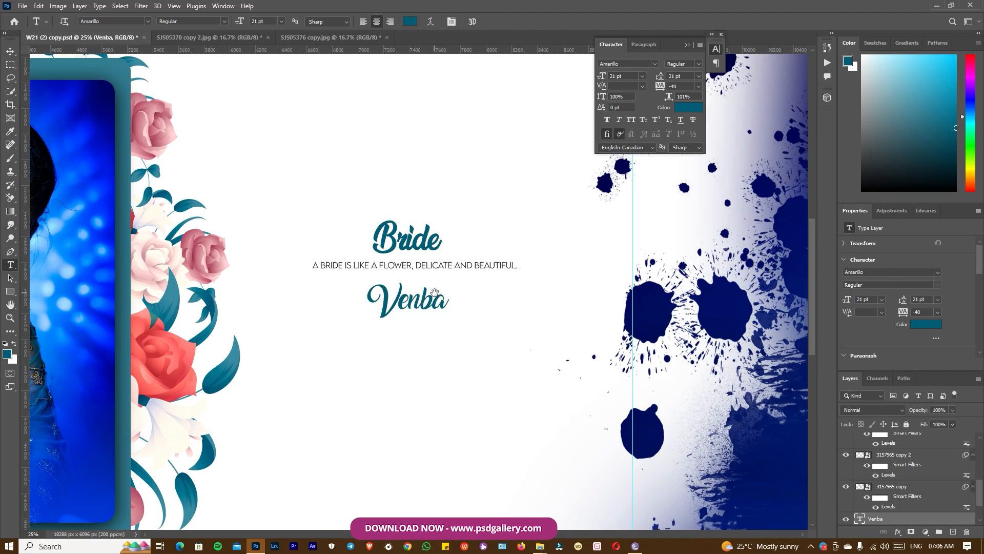
# Try the Adonis font on the bride's name.
pyautogui.scroll(2, 439, 240)
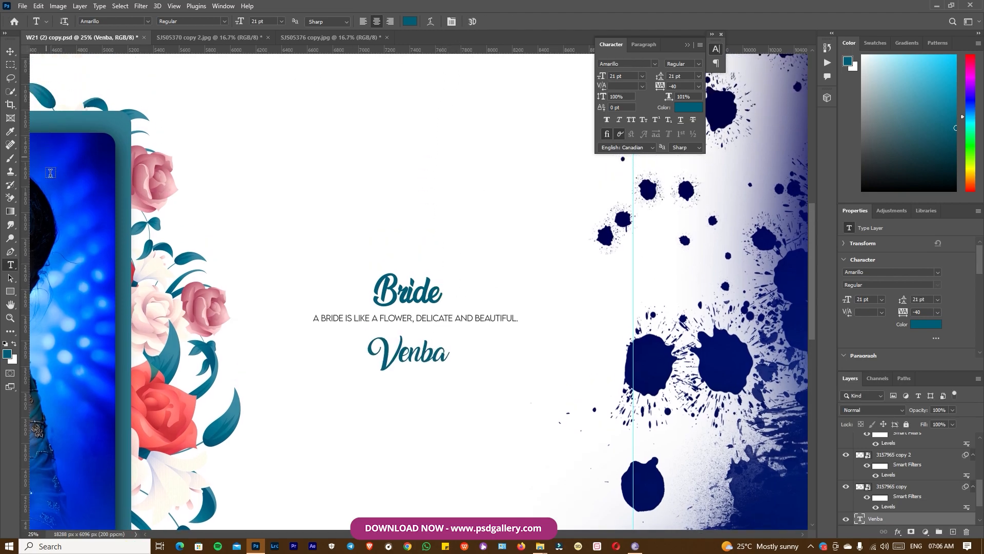
pyautogui.click(403, 356)
pyautogui.hotkey('ctrl', 'a')
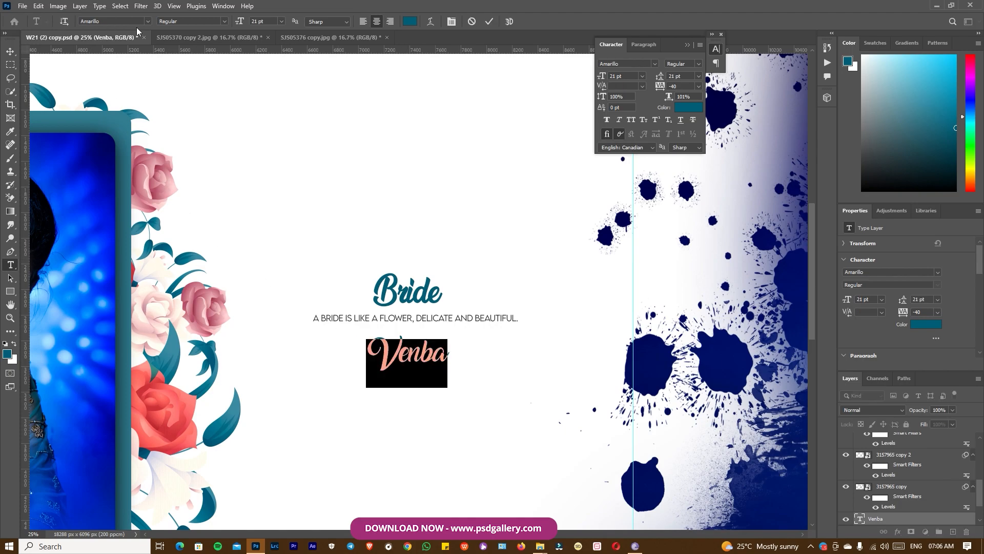
pyautogui.click(146, 21)
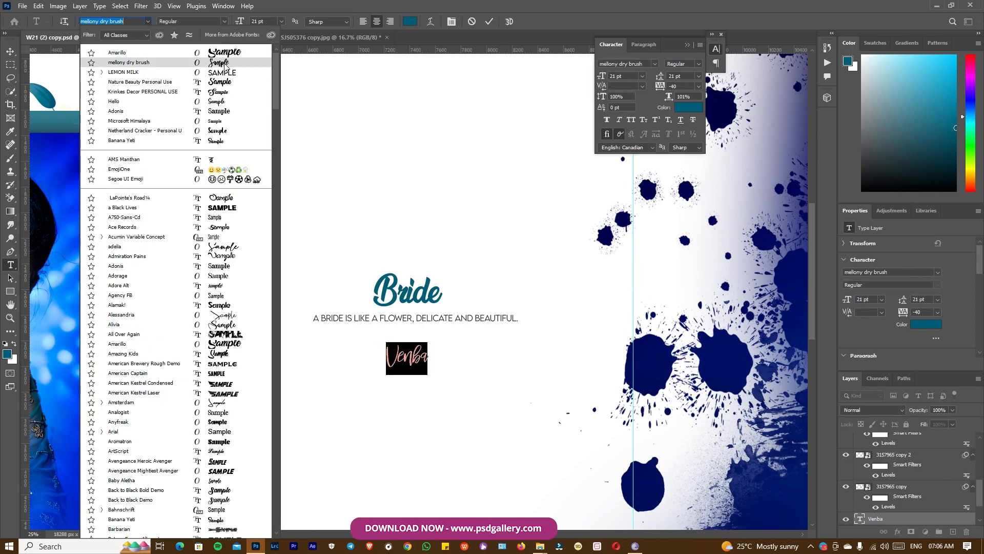
pyautogui.click(223, 111)
pyautogui.click(424, 353)
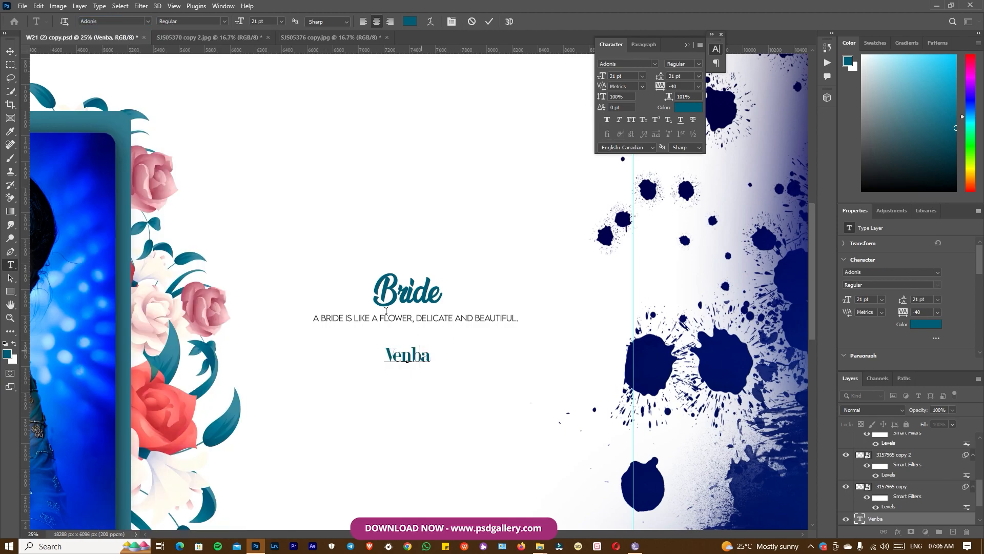
# Set the bride's name in the Krinkes Decor PERSONAL USE font, keeping it at 21 pt.
pyautogui.hotkey('ctrl', 'a')
pyautogui.click(148, 21)
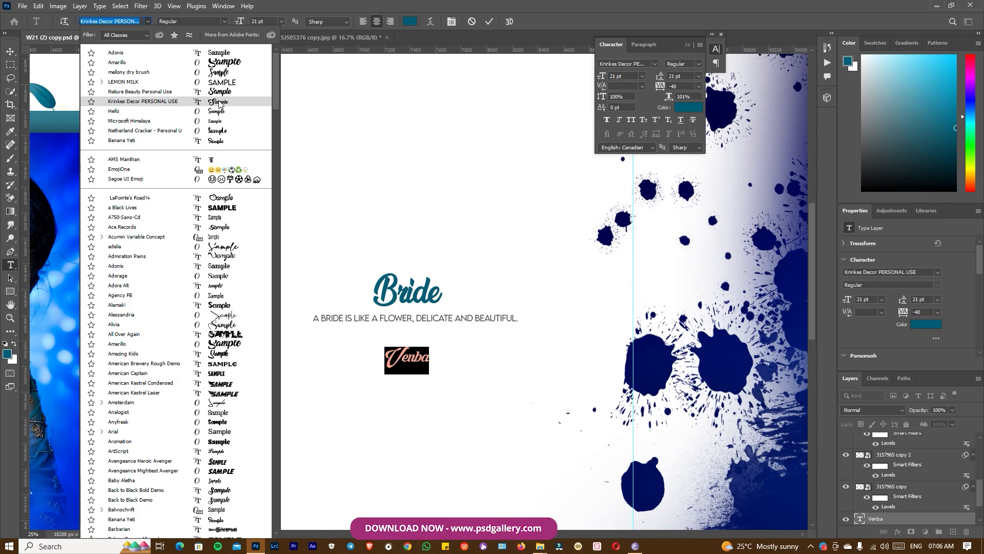
pyautogui.click(220, 102)
pyautogui.click(243, 22)
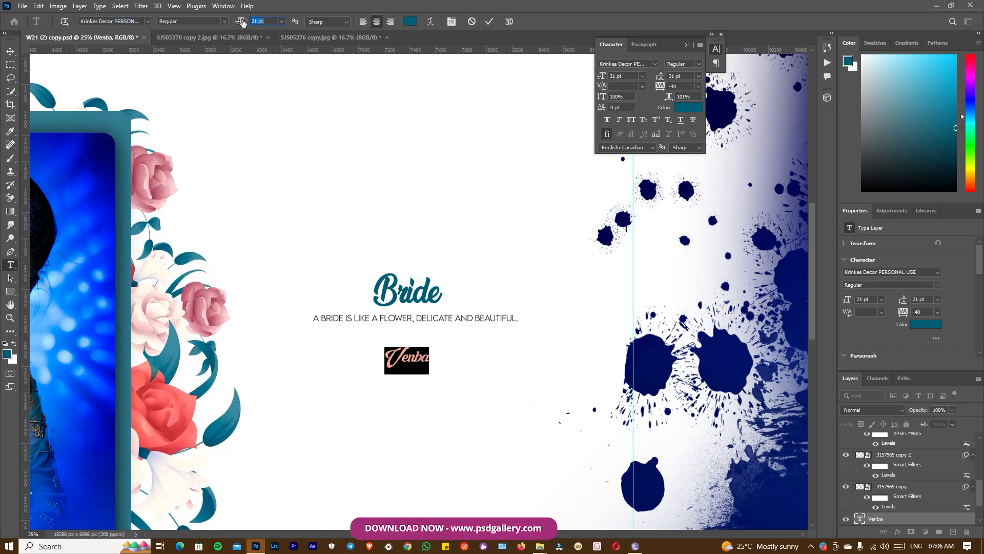
pyautogui.click(489, 22)
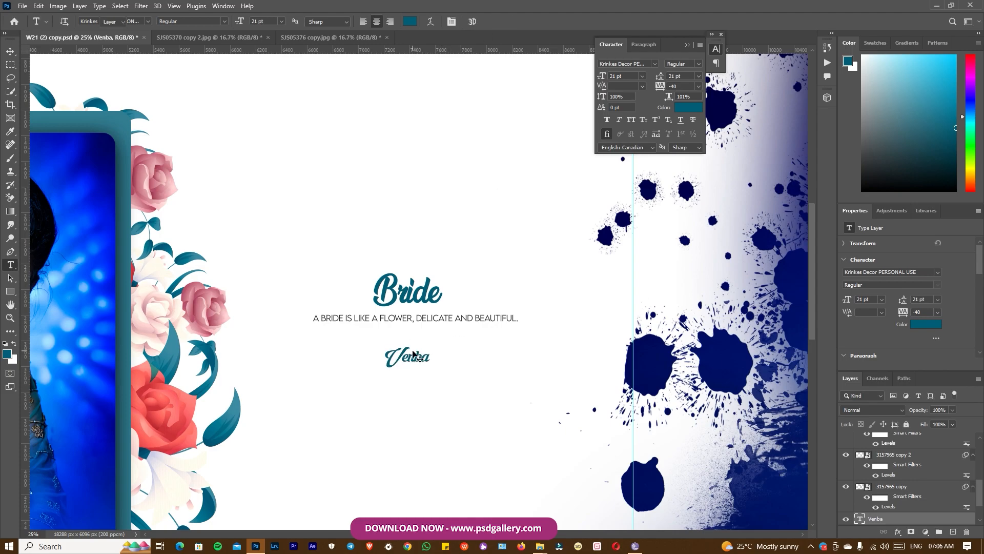
# Move the bride's name up close beneath the tagline and close the floating character settings.
pyautogui.press('v')
pyautogui.moveTo(414, 353); pyautogui.dragTo(408, 341)
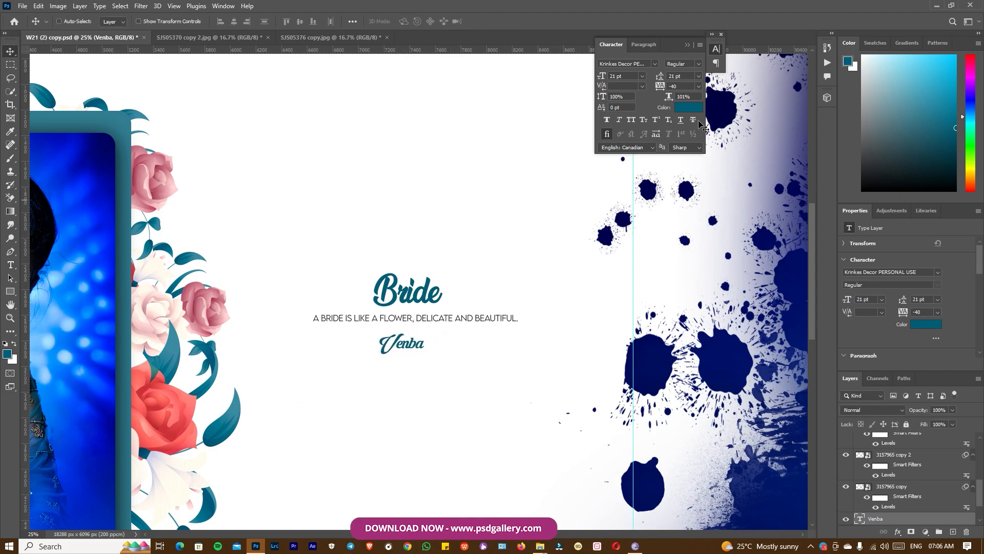
pyautogui.click(687, 45)
pyautogui.click(722, 34)
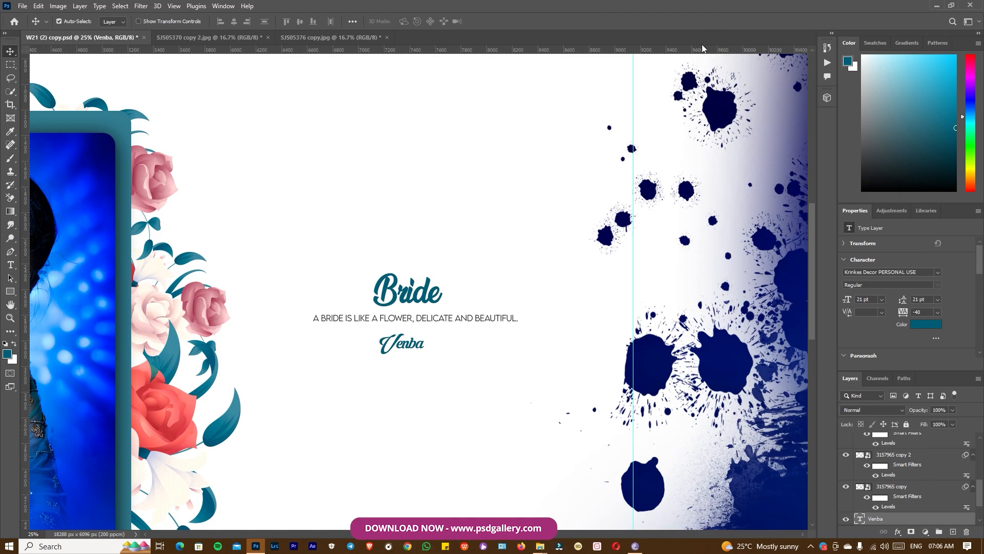
# Brighten the framed portrait layer on the left page with Levels, setting the white input level to 237.
pyautogui.hotkey('ctrl', '-')
pyautogui.moveTo(416, 330); pyautogui.dragTo(421, 327)
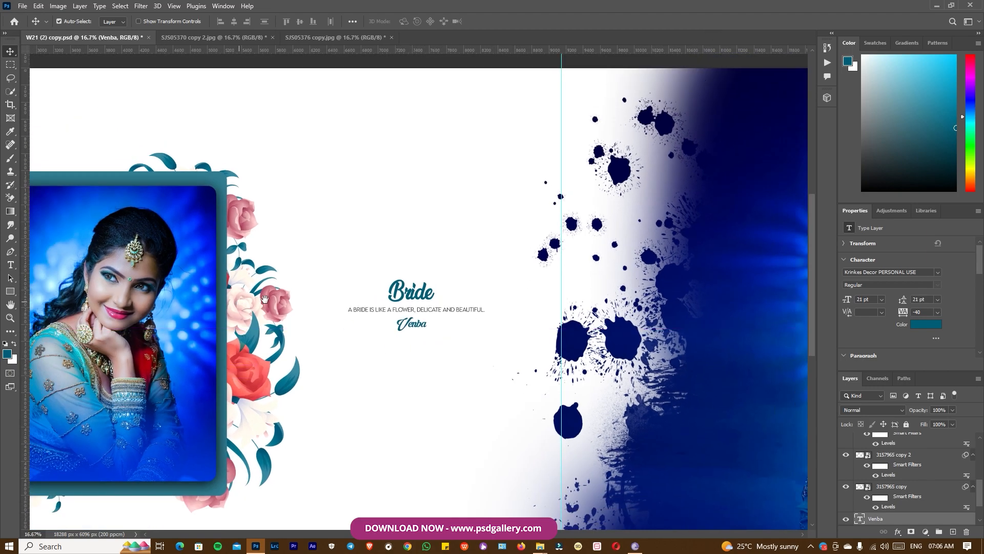
pyautogui.moveTo(247, 301); pyautogui.dragTo(351, 288)
pyautogui.rightClick(270, 280)
pyautogui.click(280, 283)
pyautogui.hotkey('ctrl', '+')
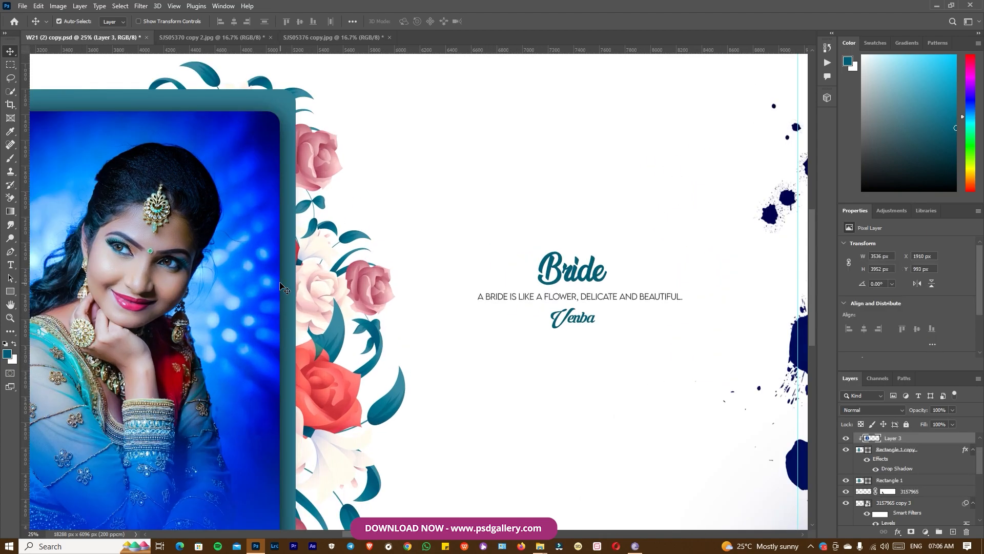
pyautogui.moveTo(280, 283); pyautogui.dragTo(451, 326)
pyautogui.hotkey('ctrl', '+')
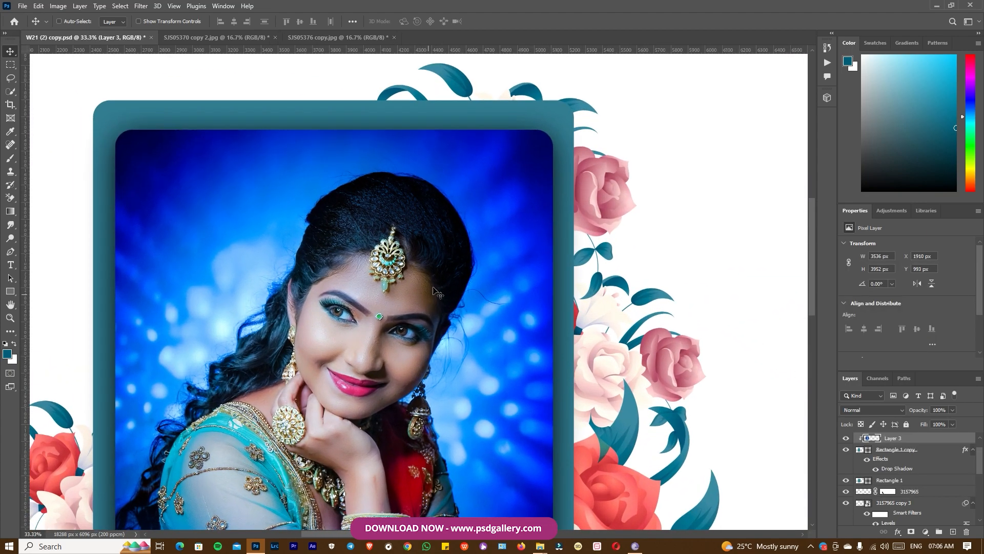
pyautogui.rightClick(438, 263)
pyautogui.click(457, 265)
pyautogui.hotkey('ctrl', 'l')
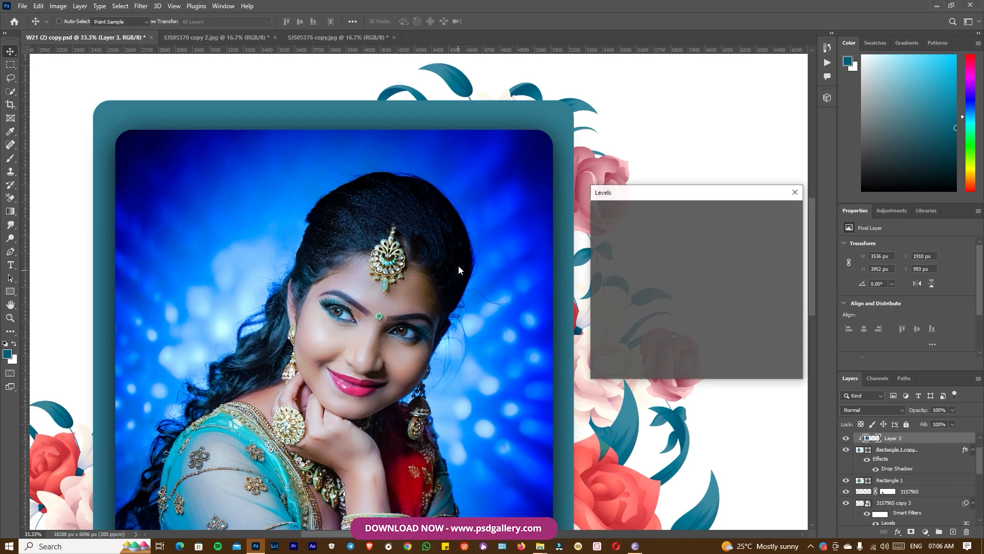
pyautogui.moveTo(729, 308); pyautogui.dragTo(725, 306)
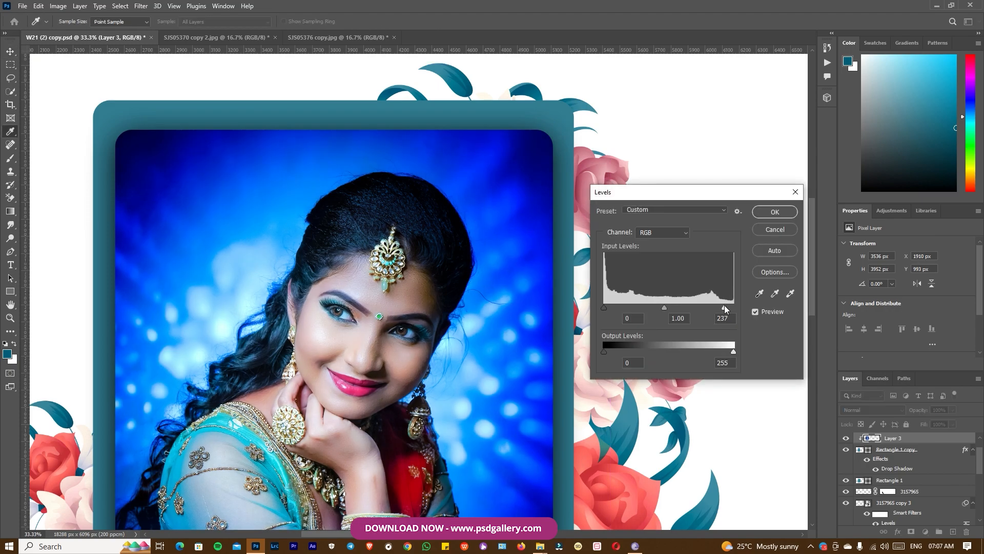
pyautogui.click(773, 214)
# Remove the stray hair strand beside the bride's head in the framed portrait with the content-aware Spot Healing Brush.
pyautogui.hotkey('ctrl', '+')
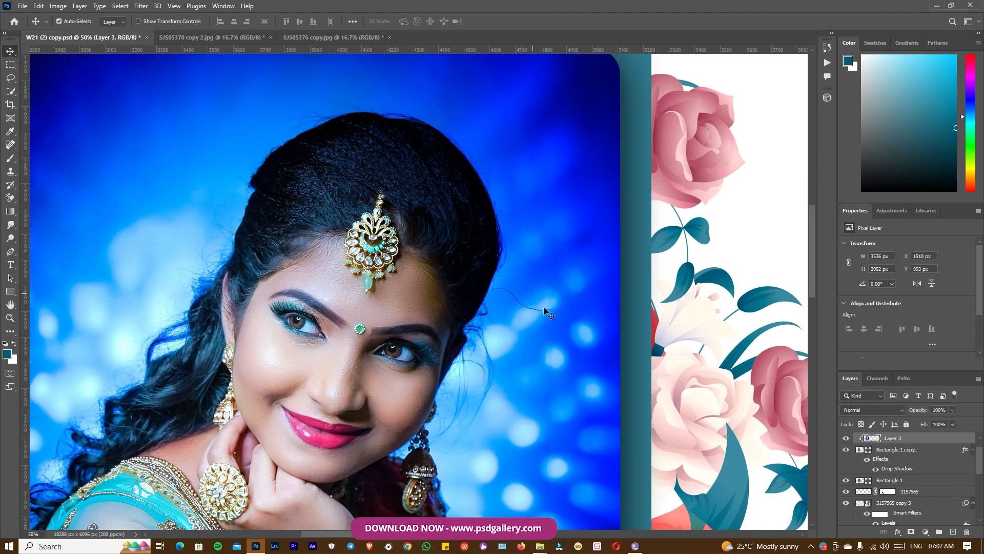
pyautogui.moveTo(590, 319); pyautogui.dragTo(556, 311)
pyautogui.hotkey('ctrl', '+')
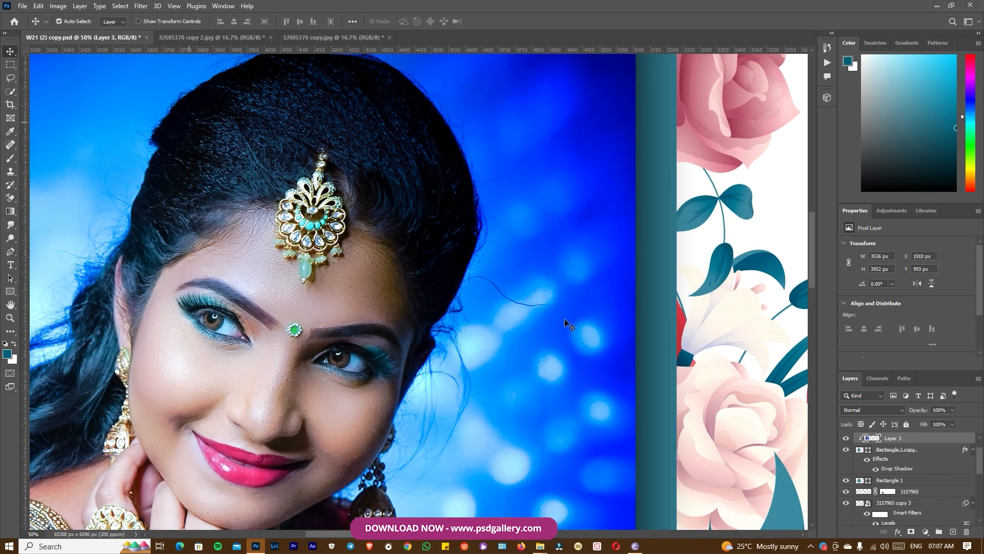
pyautogui.rightClick(564, 323)
pyautogui.click(567, 330)
pyautogui.press('j')
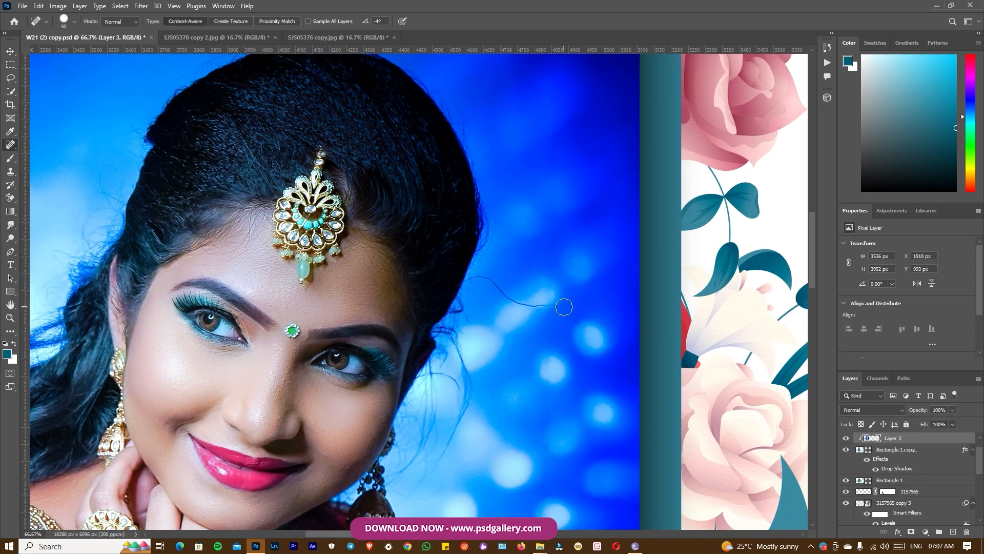
pyautogui.moveTo(564, 303)
pyautogui.mouseDown()
pyautogui.moveTo(521, 304)
pyautogui.moveTo(466, 283)
pyautogui.mouseUp()
pyautogui.moveTo(466, 283)
pyautogui.mouseDown()
pyautogui.moveTo(540, 306)
pyautogui.moveTo(524, 354)
pyautogui.moveTo(522, 304)
pyautogui.mouseUp()
# Examine the retouched framed portrait, the title text and the large portrait across the spread.
pyautogui.scroll(-3, 540, 315)
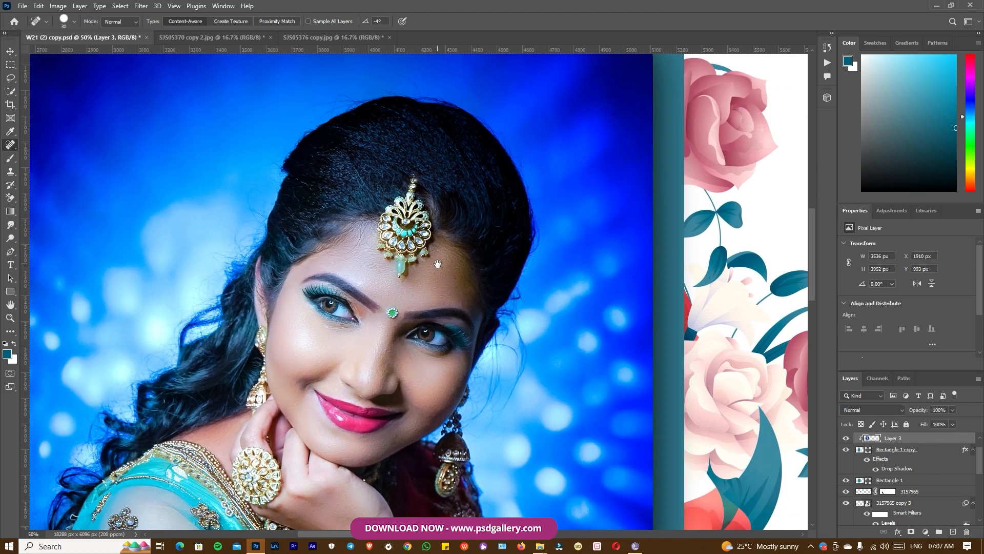
pyautogui.scroll(-2, 491, 288)
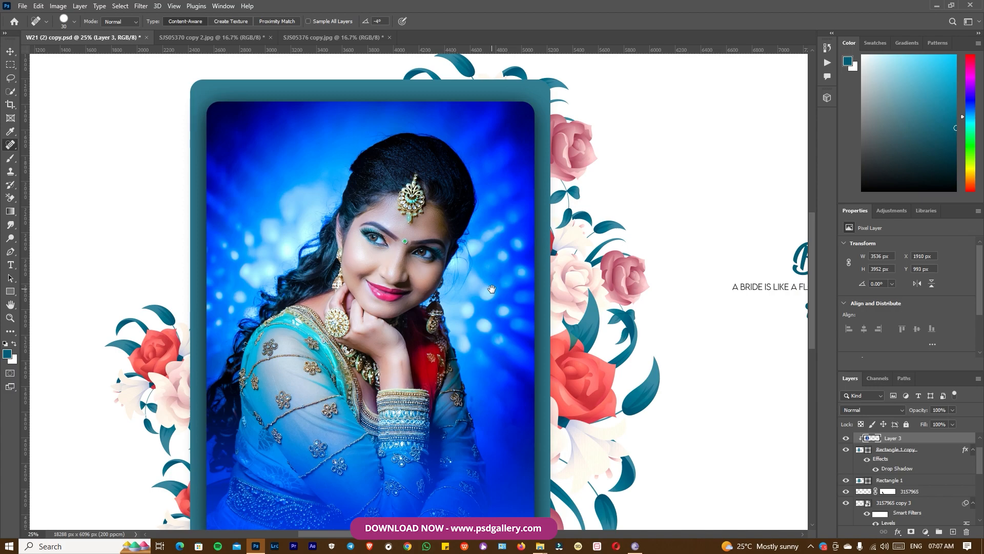
pyautogui.moveTo(495, 340); pyautogui.dragTo(477, 241)
pyautogui.hotkey('ctrl', '+')
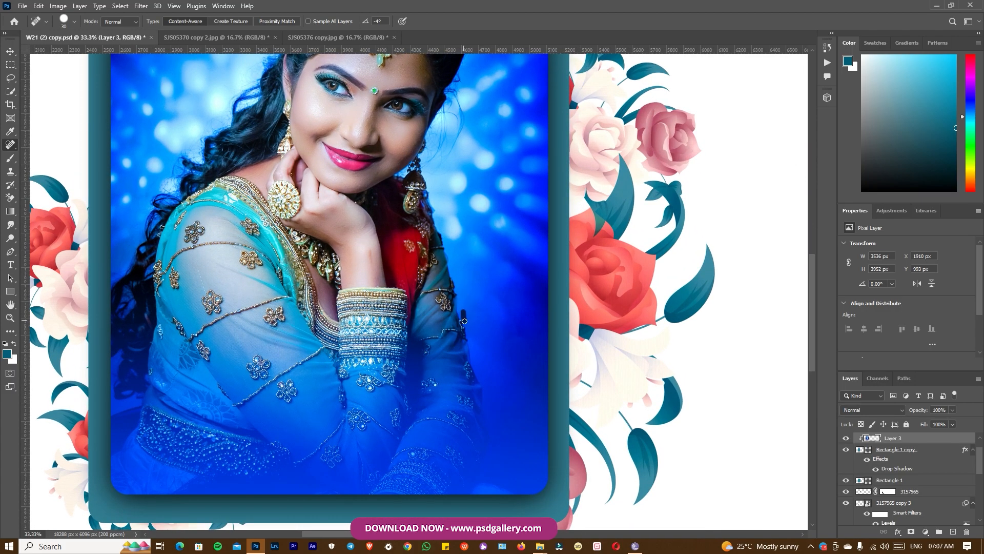
pyautogui.hotkey('ctrl', '-')
pyautogui.hotkey('ctrl', '-')
pyautogui.moveTo(579, 295)
pyautogui.mouseDown()
pyautogui.moveTo(340, 309)
pyautogui.moveTo(482, 307)
pyautogui.moveTo(465, 306)
pyautogui.mouseUp()
pyautogui.moveTo(593, 263); pyautogui.dragTo(521, 330)
pyautogui.moveTo(333, 277); pyautogui.dragTo(522, 270)
pyautogui.moveTo(99, 288); pyautogui.dragTo(495, 260)
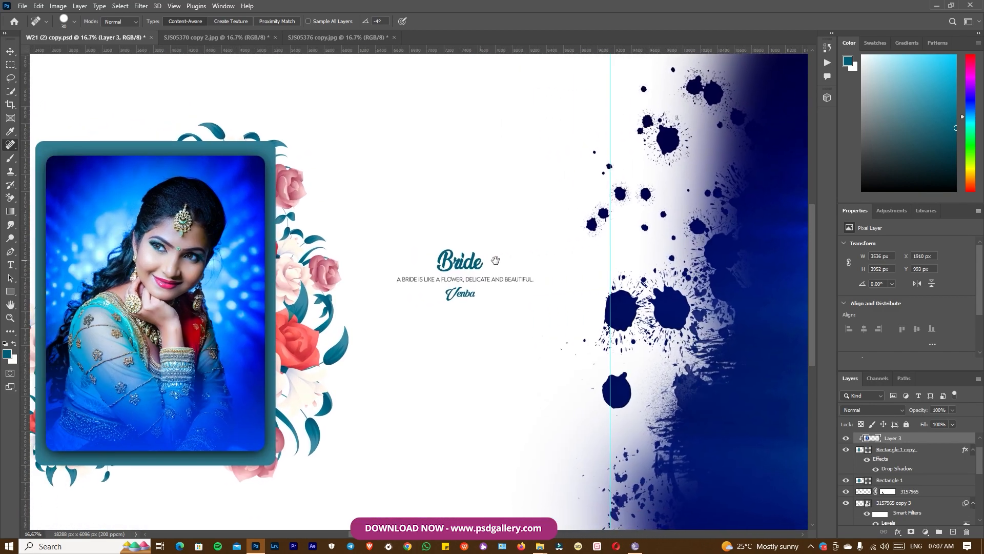
pyautogui.moveTo(586, 265); pyautogui.dragTo(448, 269)
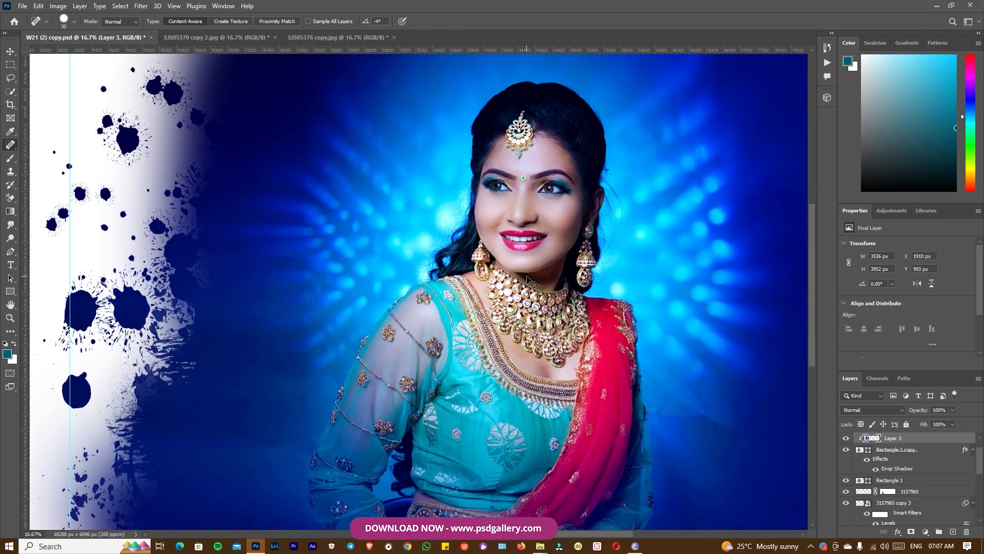
# Brighten the large portrait layer on the right page with Levels, setting the midtone input level to 1.10.
pyautogui.hotkey('ctrl', '-')
pyautogui.hotkey('ctrl', '-')
pyautogui.moveTo(347, 266); pyautogui.dragTo(396, 260)
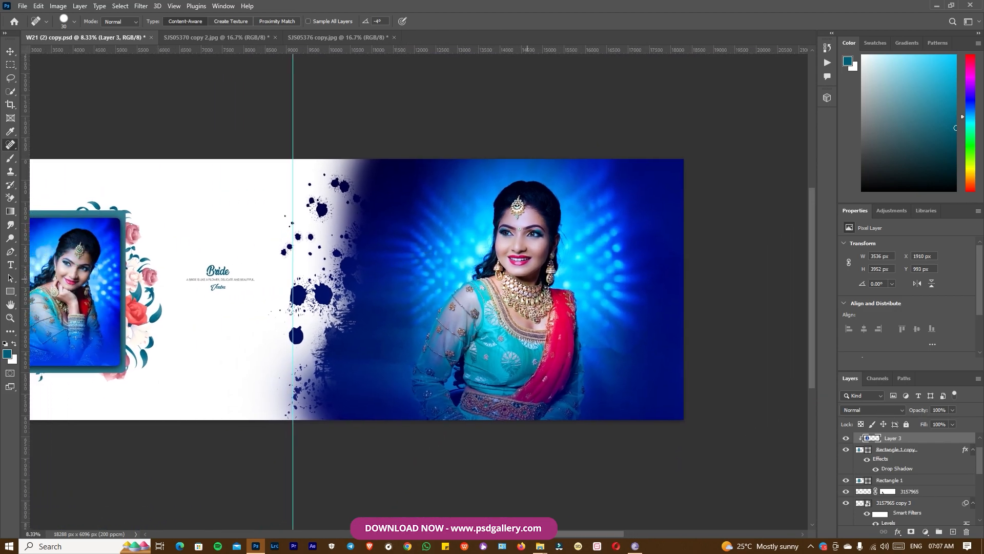
pyautogui.press('v')
pyautogui.rightClick(542, 269)
pyautogui.click(558, 275)
pyautogui.hotkey('ctrl', 'l')
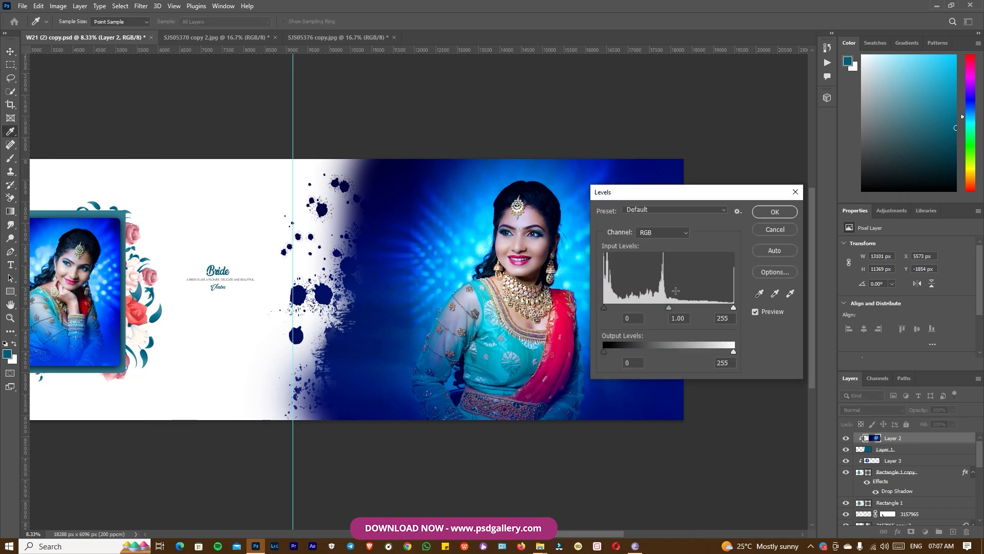
pyautogui.moveTo(668, 307); pyautogui.dragTo(664, 308)
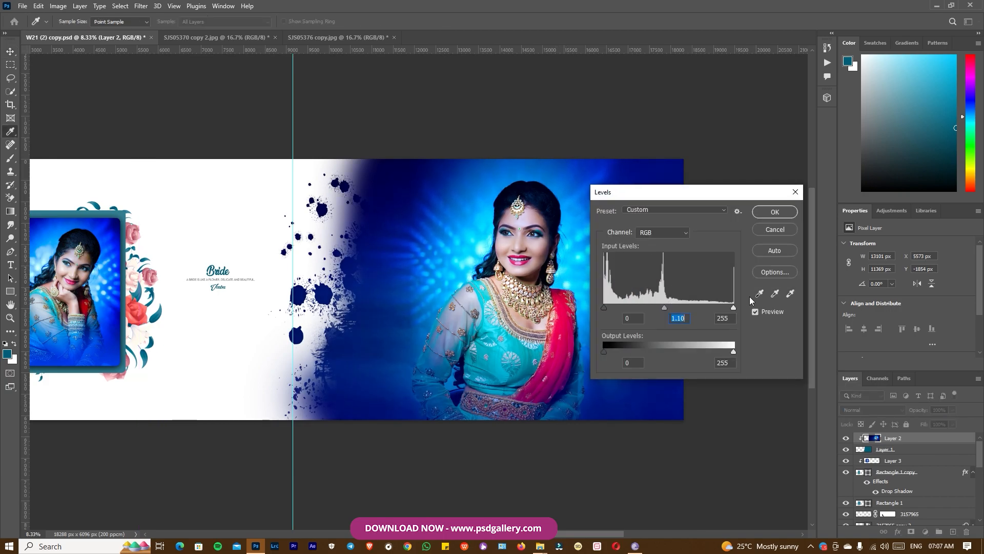
pyautogui.click(774, 211)
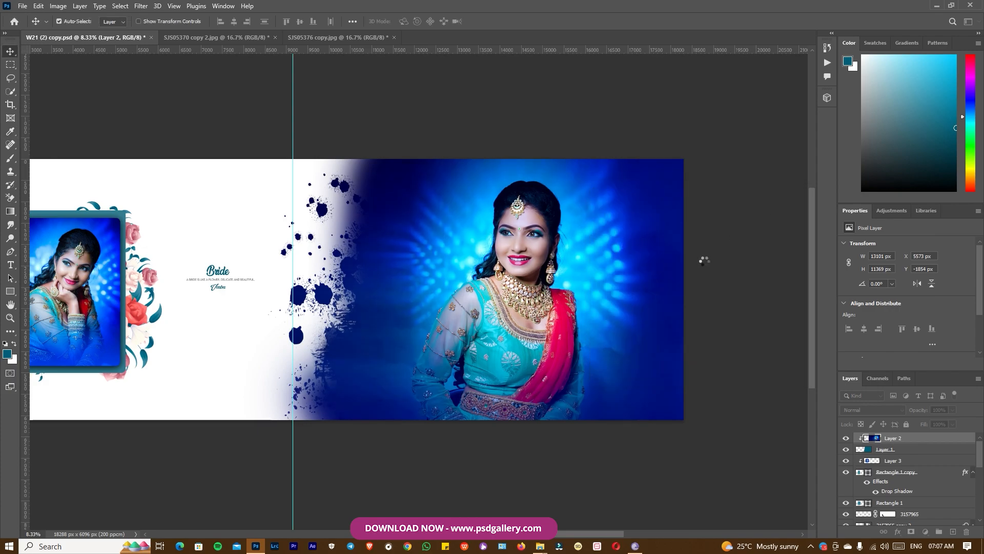
# Scale up the bride's name beneath the tagline to about 25.9 pt.
pyautogui.hotkey('ctrl', '+')
pyautogui.moveTo(488, 311); pyautogui.dragTo(503, 311)
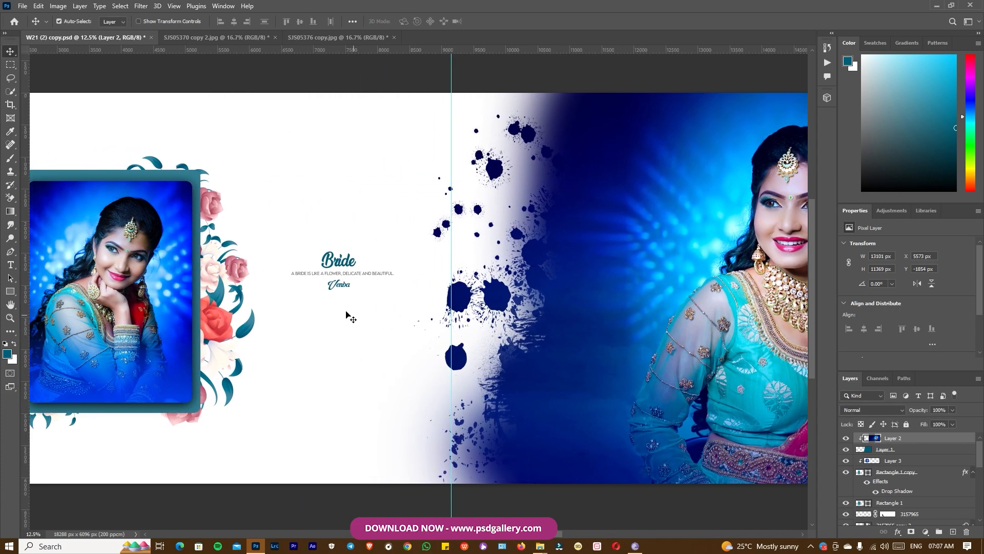
pyautogui.rightClick(336, 285)
pyautogui.click(347, 291)
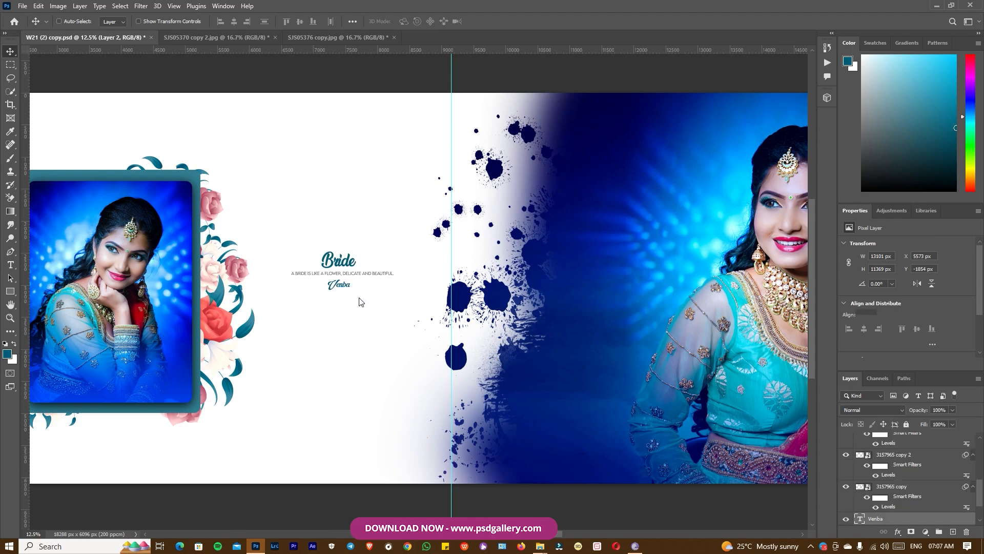
pyautogui.hotkey('ctrl', 't')
pyautogui.moveTo(352, 293); pyautogui.dragTo(354, 295)
pyautogui.press('Return')
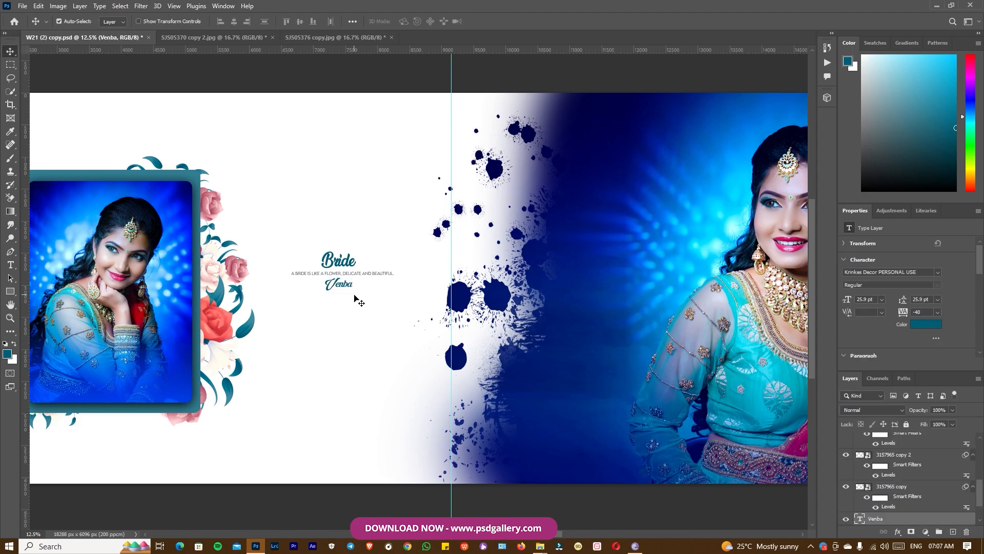
# Lighten the lower edge of the large portrait around the waist belt with the Dodge tool, using Midtones at 40% exposure.
pyautogui.moveTo(307, 303); pyautogui.dragTo(467, 313)
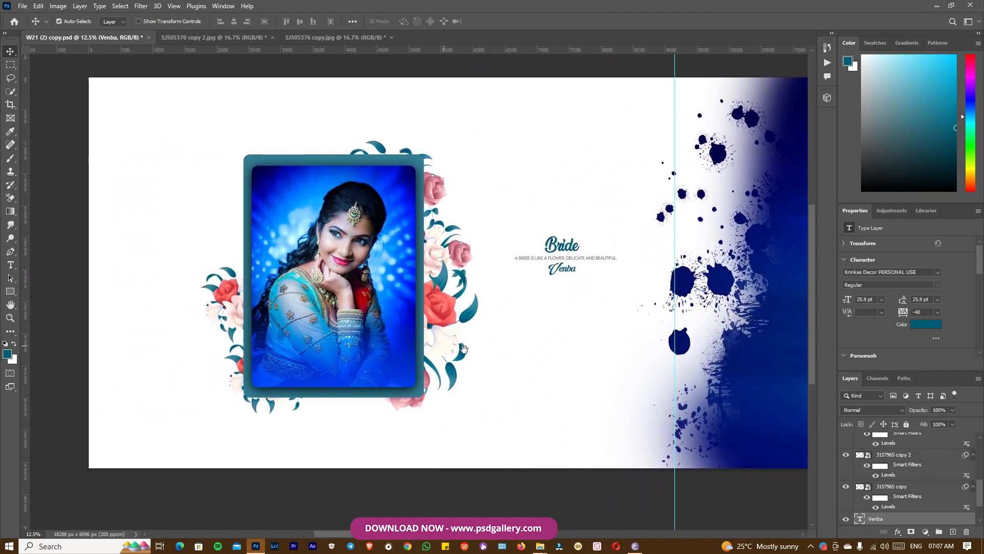
pyautogui.moveTo(464, 349); pyautogui.dragTo(367, 315)
pyautogui.moveTo(463, 321); pyautogui.dragTo(365, 321)
pyautogui.moveTo(486, 311); pyautogui.dragTo(354, 313)
pyautogui.moveTo(452, 278); pyautogui.dragTo(346, 376)
pyautogui.rightClick(432, 235)
pyautogui.click(444, 241)
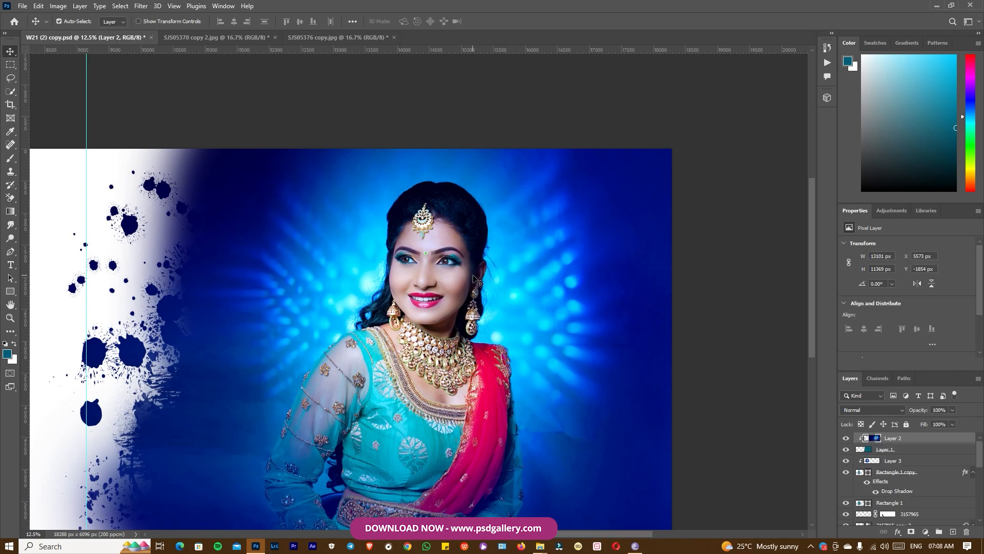
pyautogui.press('o')
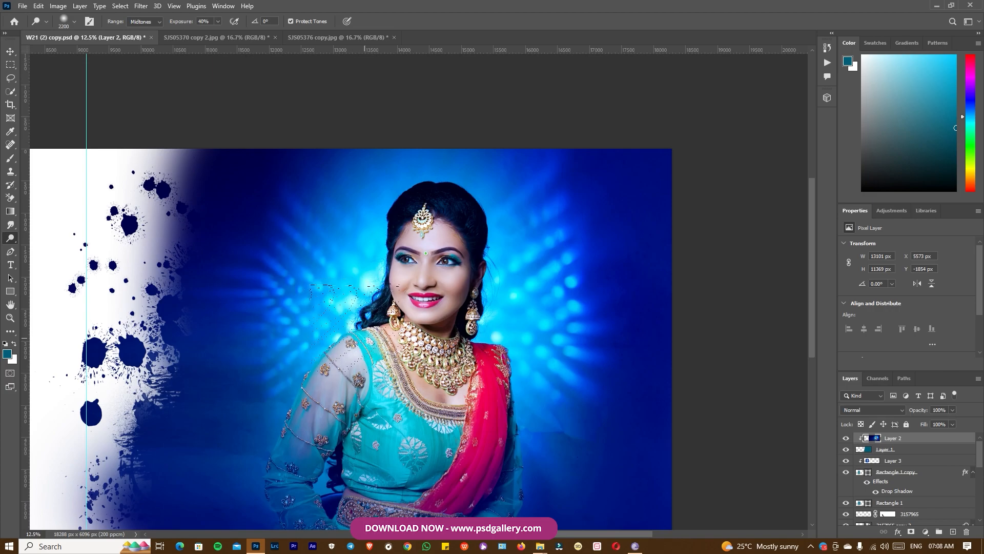
pyautogui.moveTo(363, 423); pyautogui.dragTo(381, 331)
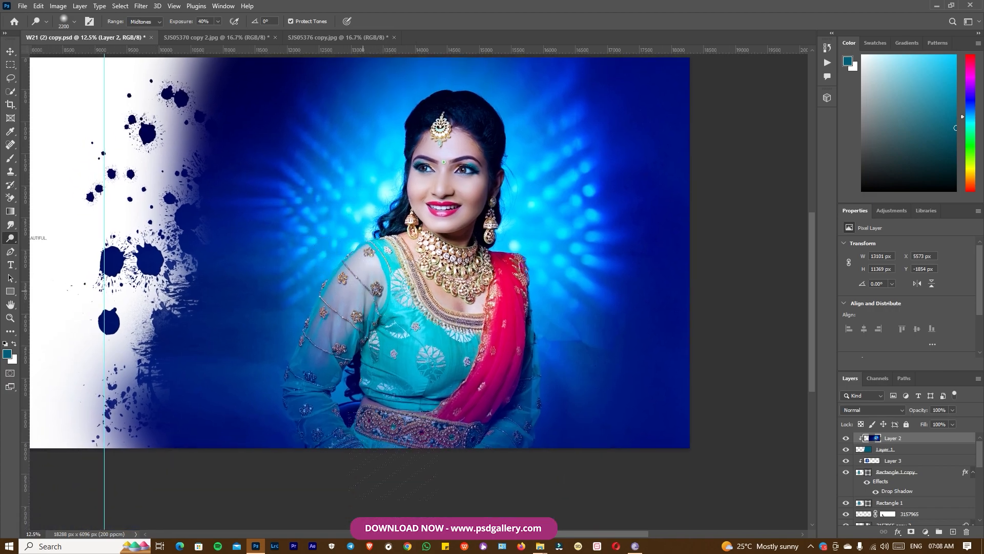
pyautogui.moveTo(523, 467); pyautogui.dragTo(360, 466)
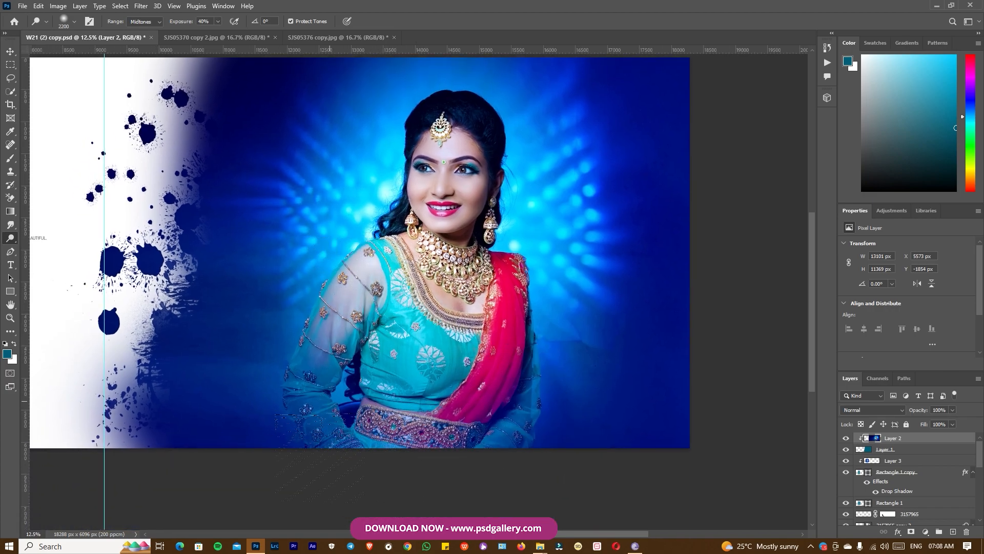
# Review the complete album spread, checking both pages together.
pyautogui.moveTo(205, 407); pyautogui.dragTo(344, 408)
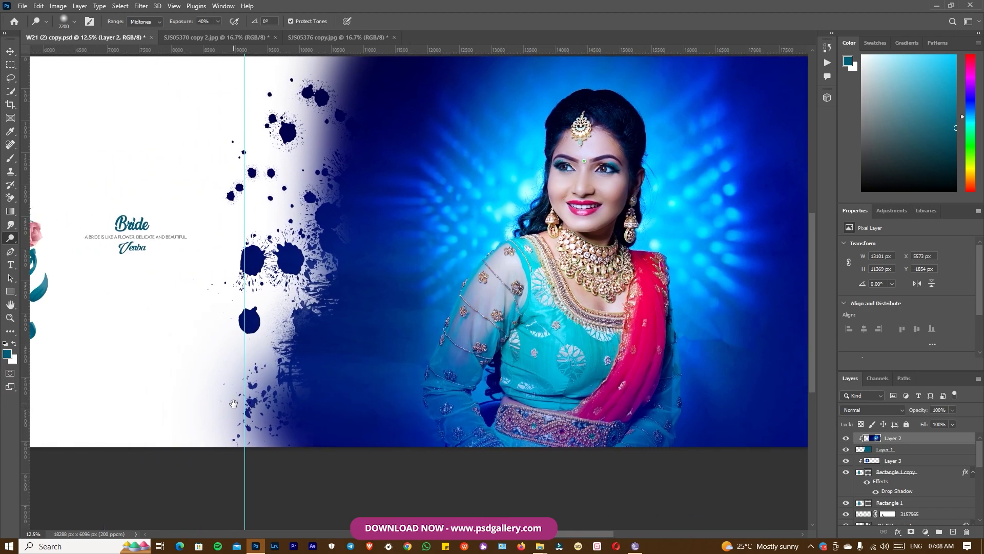
pyautogui.press('v')
pyautogui.moveTo(370, 403); pyautogui.dragTo(264, 414)
pyautogui.hotkey('ctrl', '-')
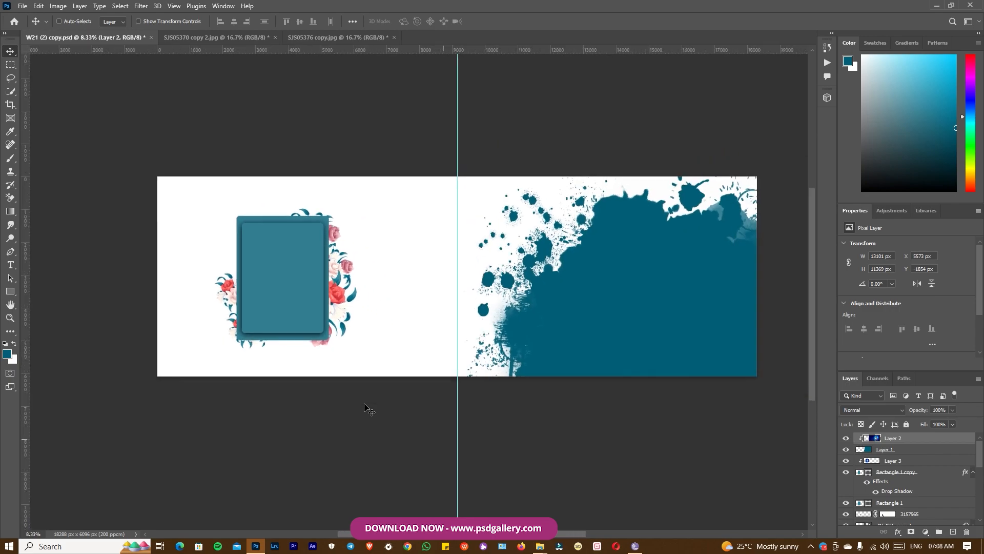
pyautogui.moveTo(408, 535); pyautogui.dragTo(424, 535)
pyautogui.scroll(1, 365, 460)
pyautogui.scroll(1, 365, 463)
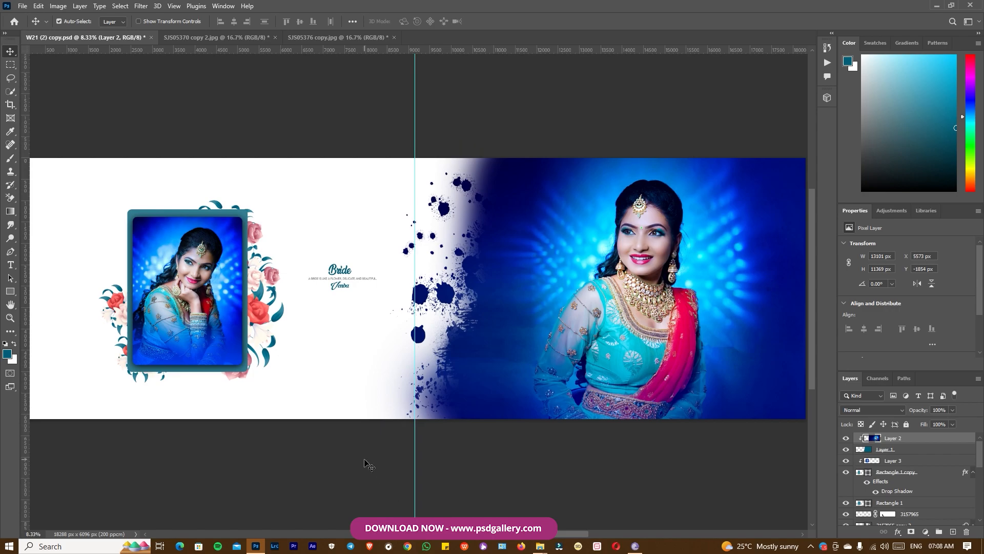